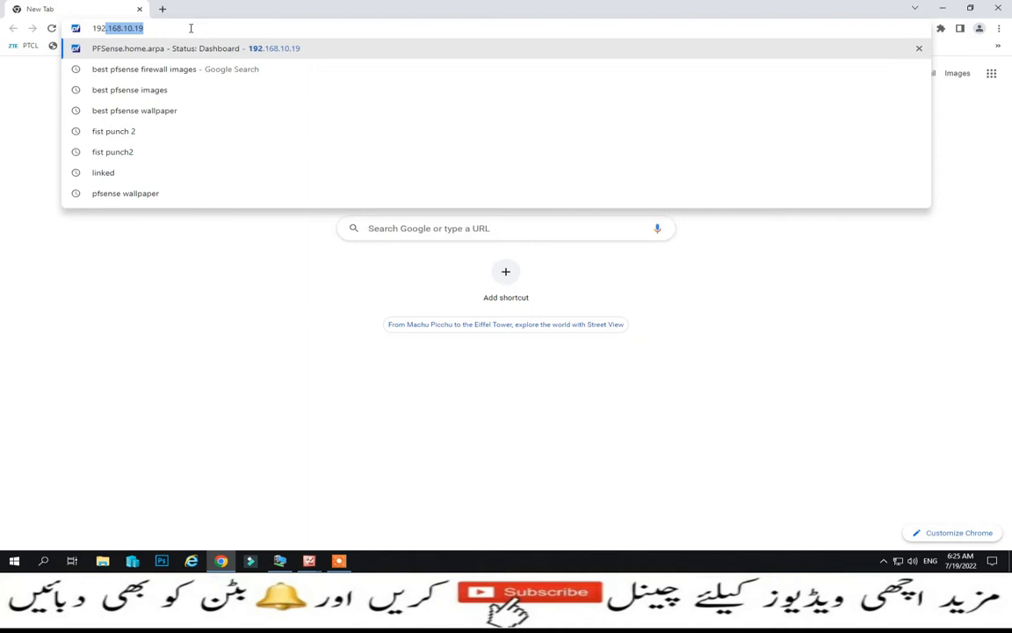
- Load 192.168.10.19 in Chrome and sign in to pfSense with the saved credentials
{"action": "key", "text": "Right"}
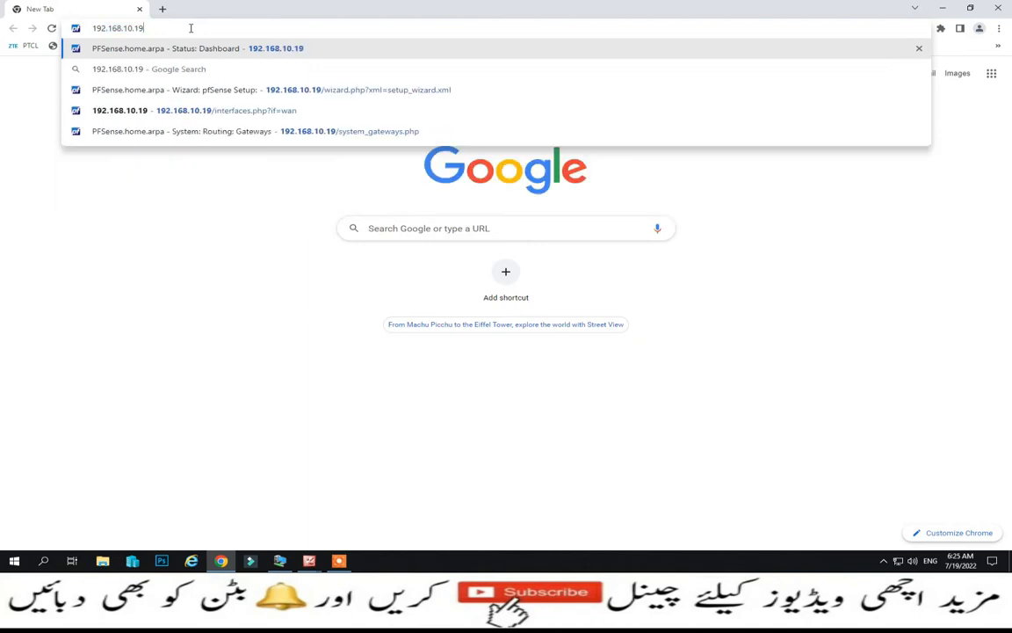
{"action": "key", "text": "Return"}
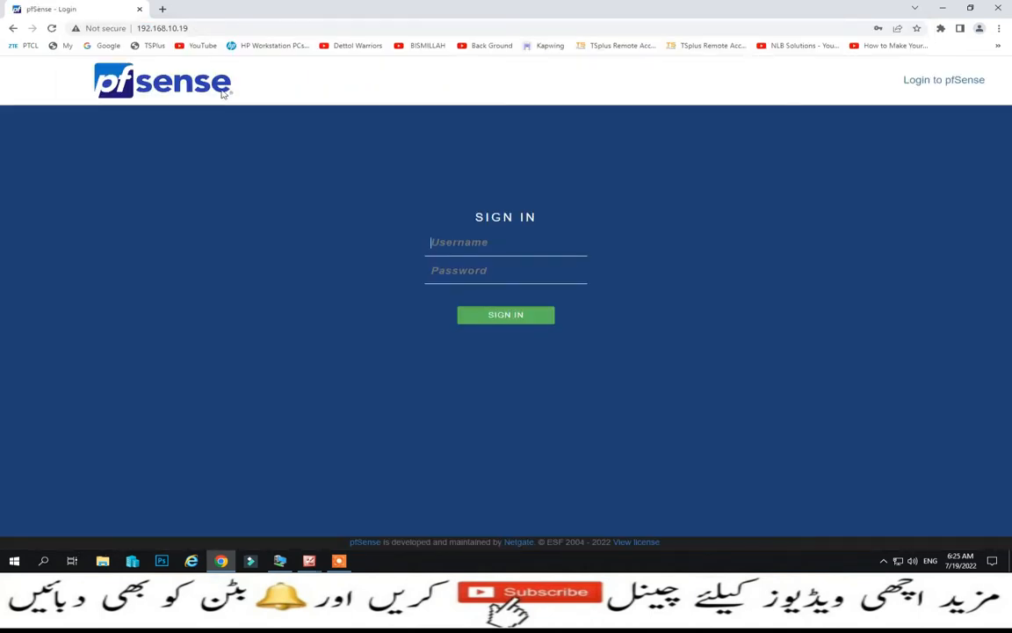
{"action": "left_click", "coordinate": [447, 239]}
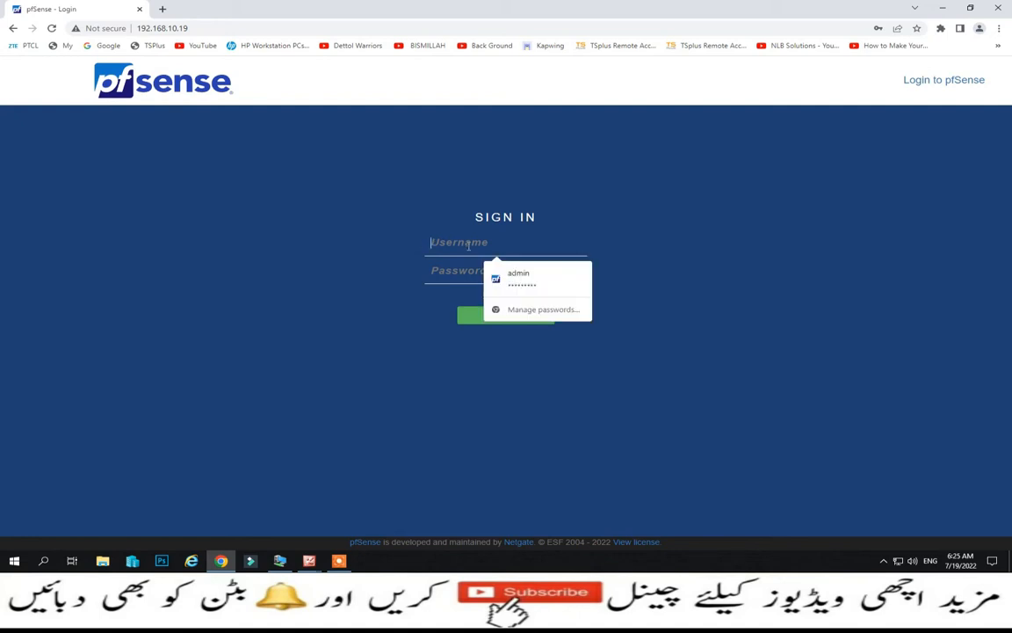
{"action": "left_click", "coordinate": [515, 280]}
{"action": "left_click", "coordinate": [517, 318]}
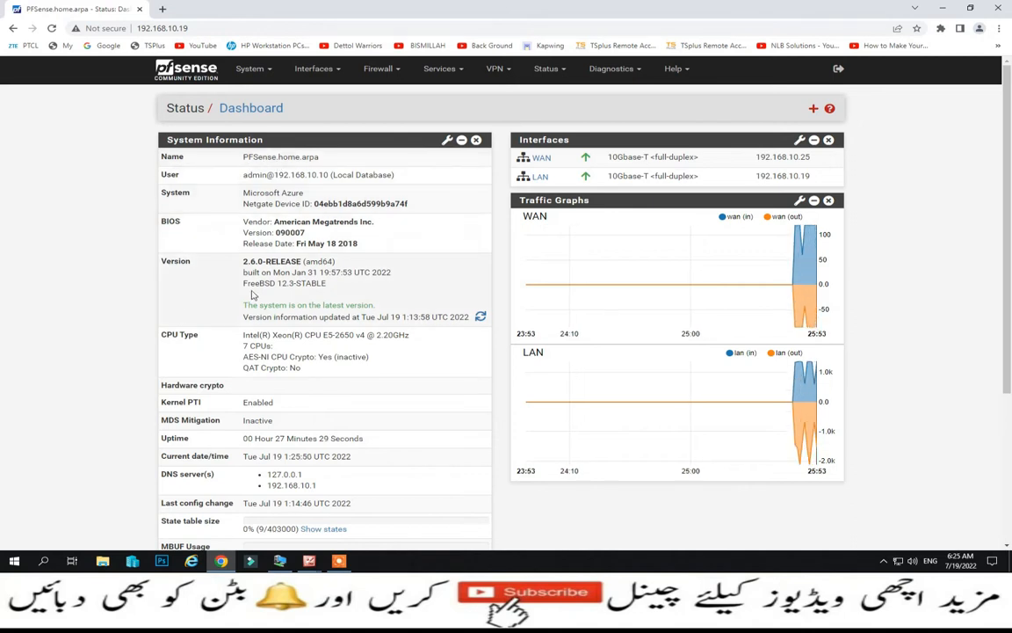
{"action": "scroll", "coordinate": [216, 281], "scroll_direction": "down", "scroll_amount": 1}
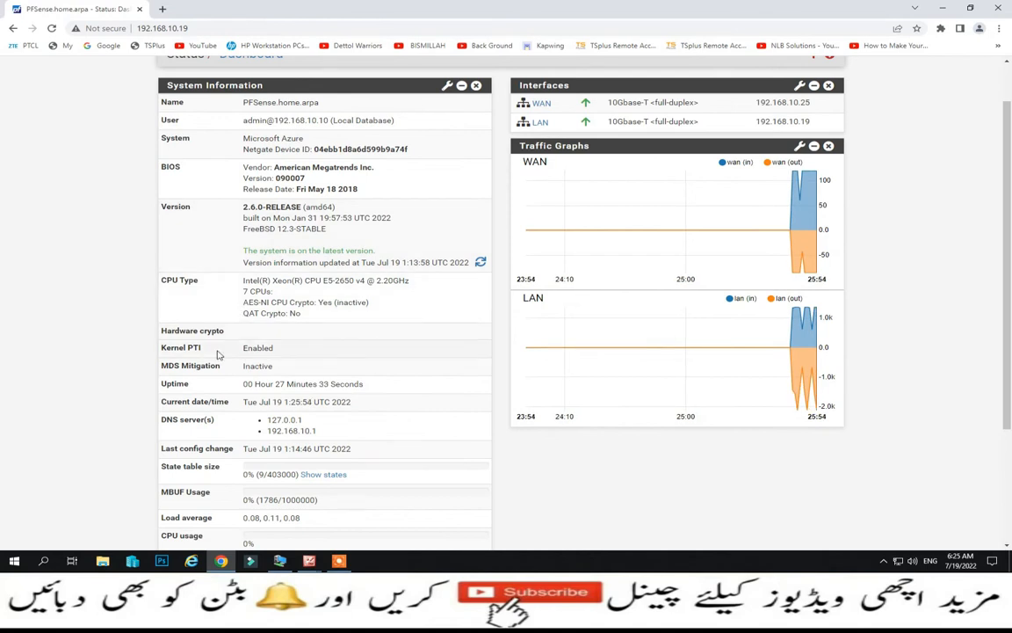
{"action": "scroll", "coordinate": [218, 354], "scroll_direction": "down", "scroll_amount": 2}
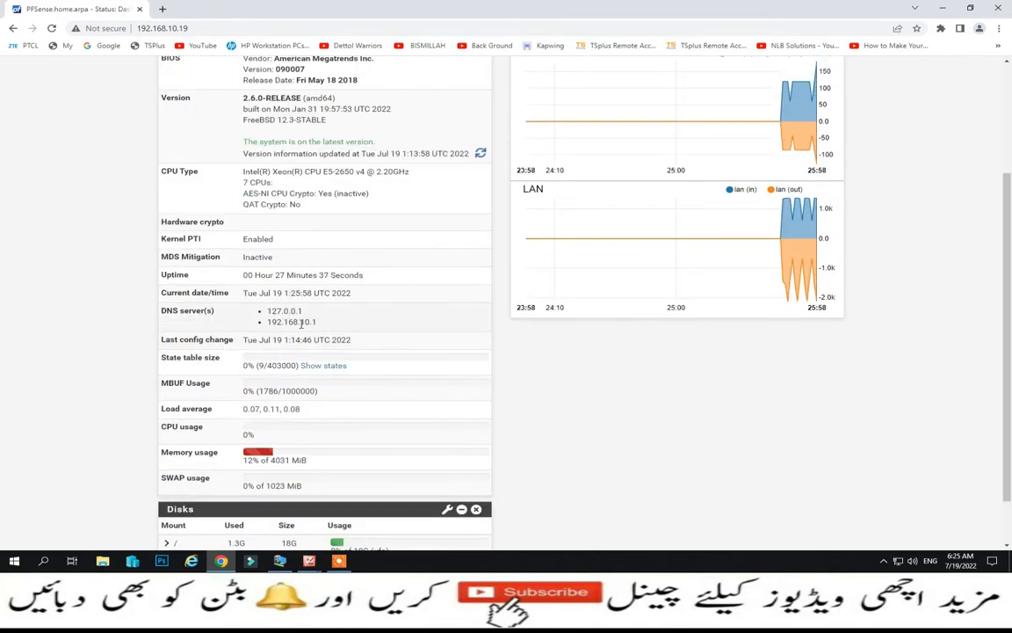
{"action": "scroll", "coordinate": [266, 357], "scroll_direction": "down", "scroll_amount": 1}
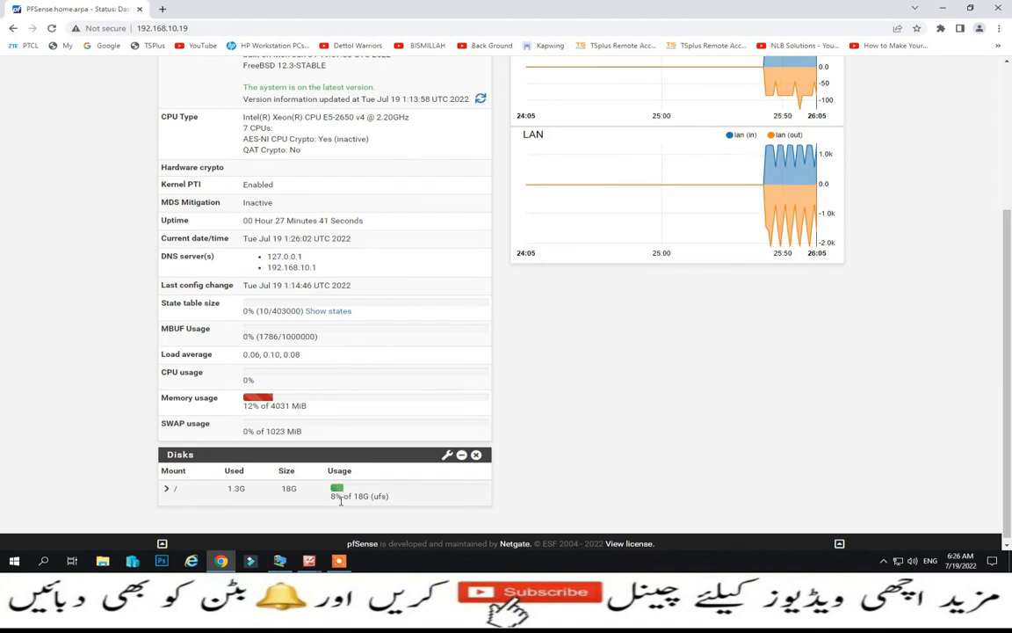
{"action": "scroll", "coordinate": [571, 351], "scroll_direction": "up", "scroll_amount": 3}
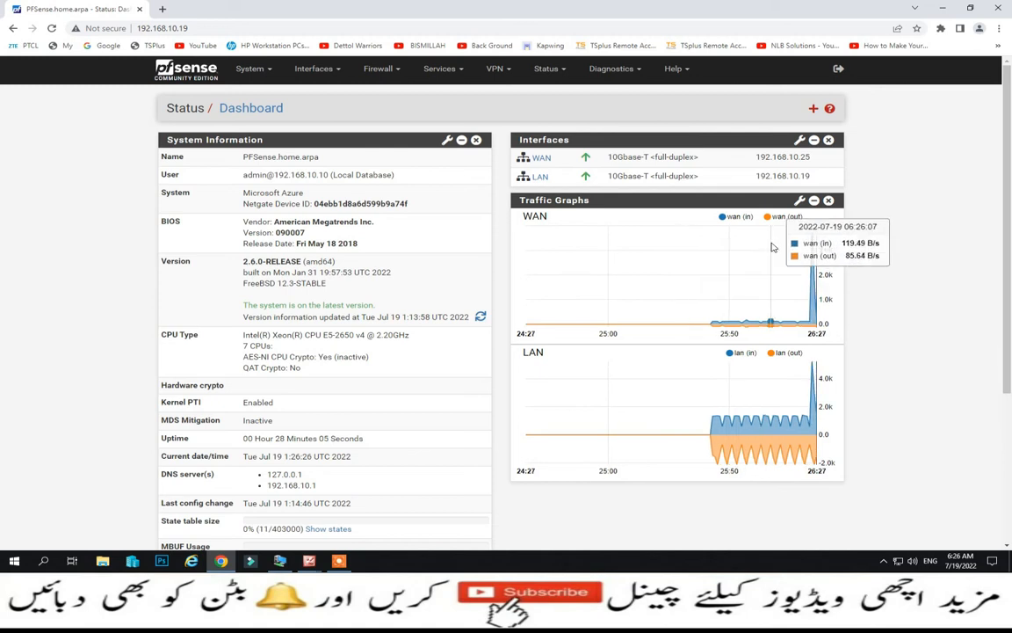
- Add the Firewall Logs widget to the dashboard, then bring back the Available Widgets list
{"action": "left_click", "coordinate": [815, 111]}
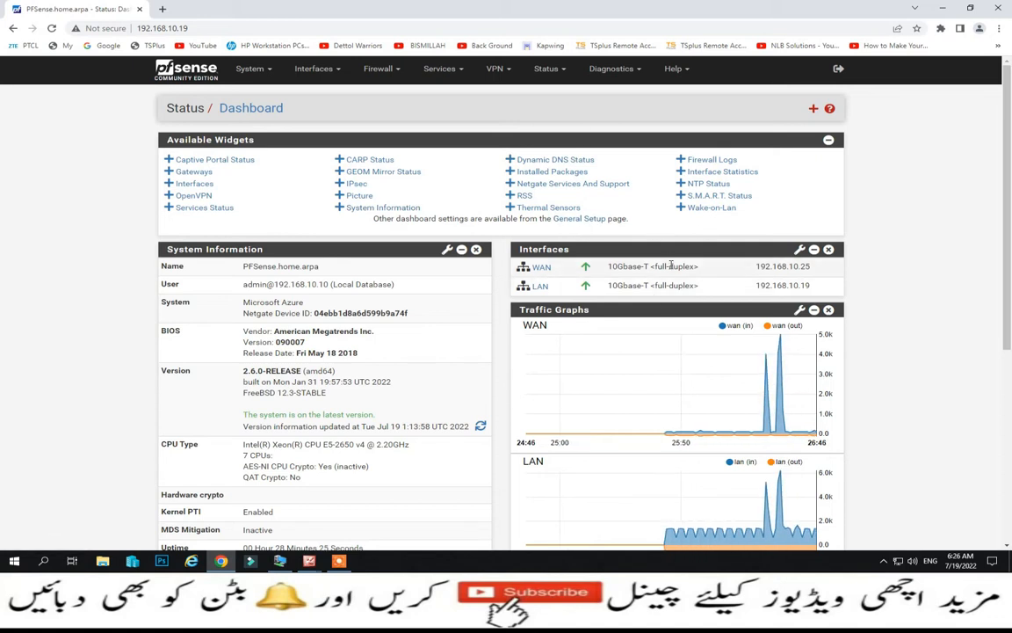
{"action": "left_click", "coordinate": [695, 160]}
{"action": "scroll", "coordinate": [702, 281], "scroll_direction": "down", "scroll_amount": 3}
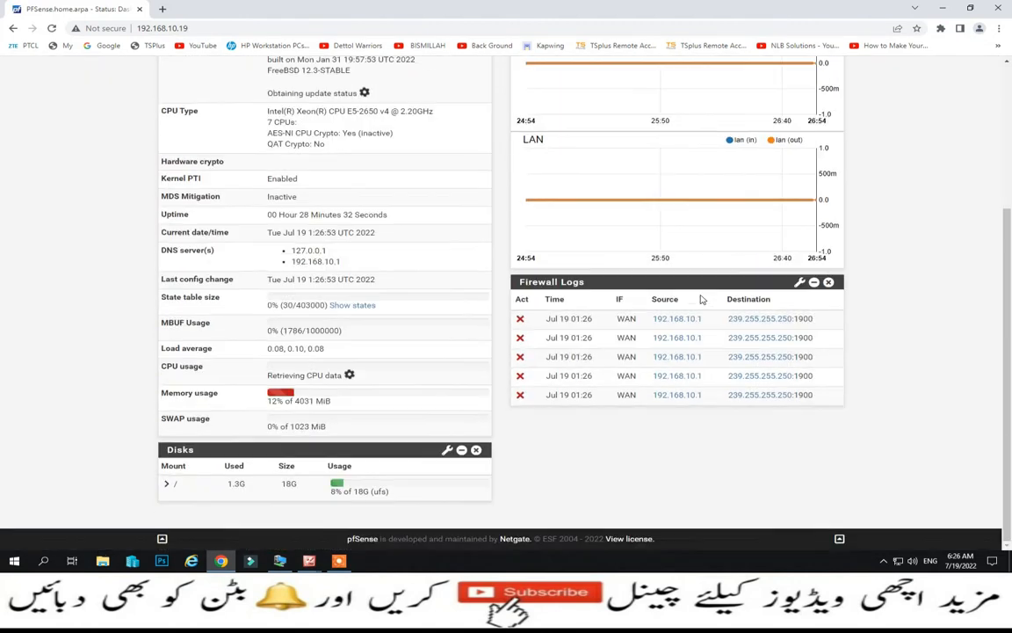
{"action": "scroll", "coordinate": [702, 300], "scroll_direction": "up", "scroll_amount": 5}
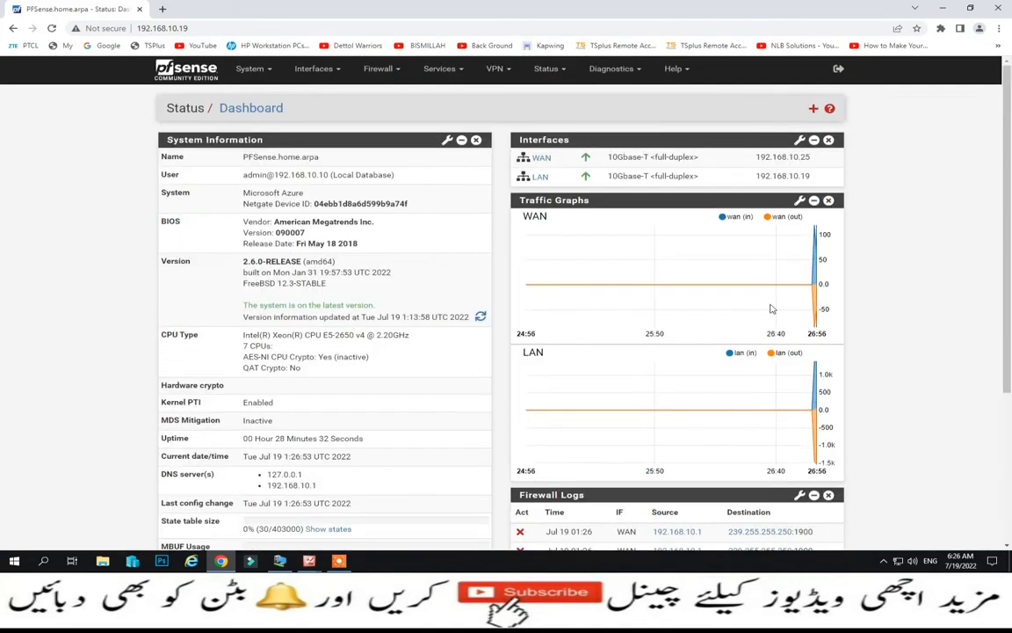
{"action": "left_click", "coordinate": [812, 108]}
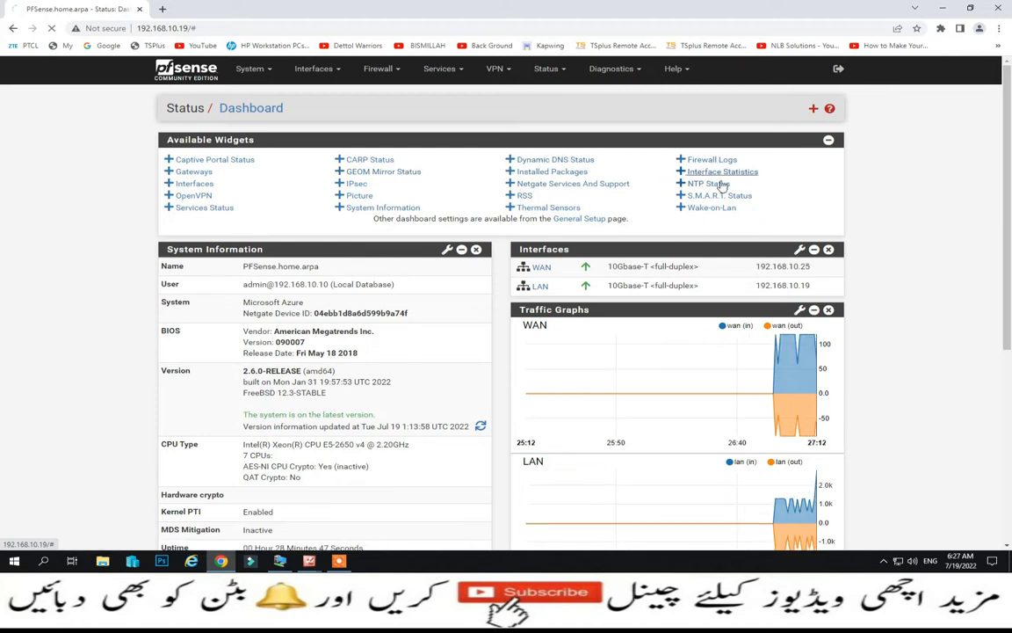
- Add the Interface Statistics and Dynamic DNS Status widgets to the dashboard
{"action": "left_click", "coordinate": [709, 173]}
{"action": "scroll", "coordinate": [776, 247], "scroll_direction": "down", "scroll_amount": 4}
{"action": "scroll", "coordinate": [777, 244], "scroll_direction": "up", "scroll_amount": 4}
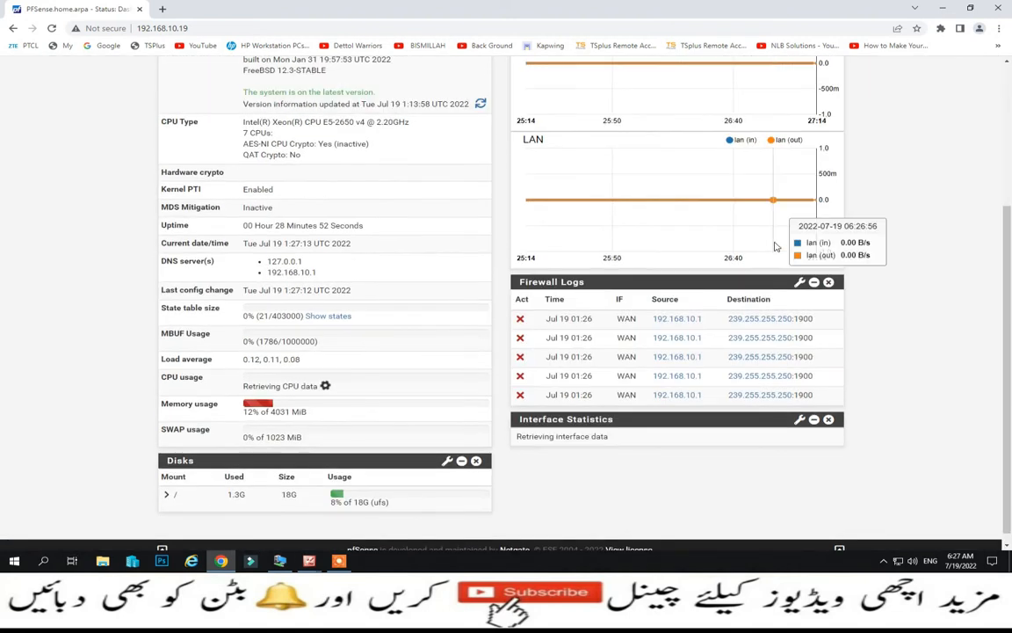
{"action": "left_click", "coordinate": [813, 109]}
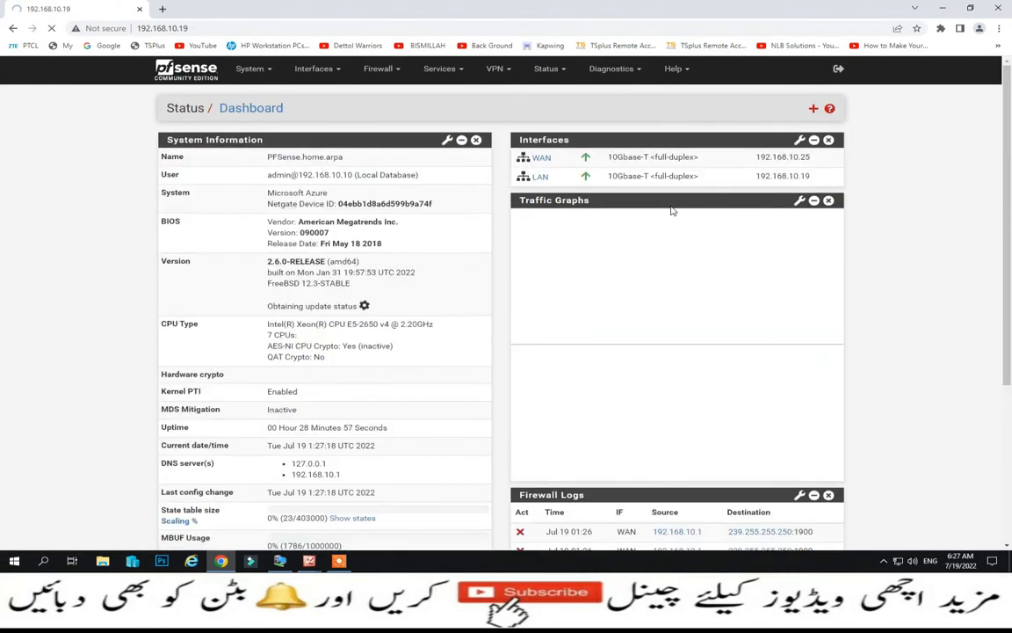
{"action": "scroll", "coordinate": [698, 228], "scroll_direction": "down", "scroll_amount": 3}
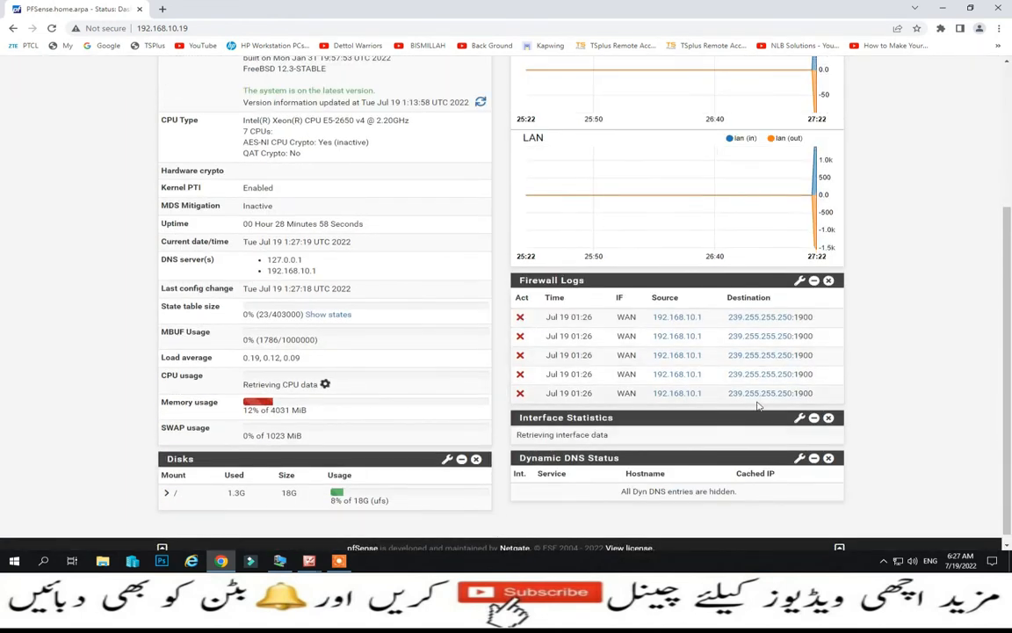
{"action": "scroll", "coordinate": [817, 393], "scroll_direction": "up", "scroll_amount": 1}
{"action": "scroll", "coordinate": [826, 392], "scroll_direction": "up", "scroll_amount": 2}
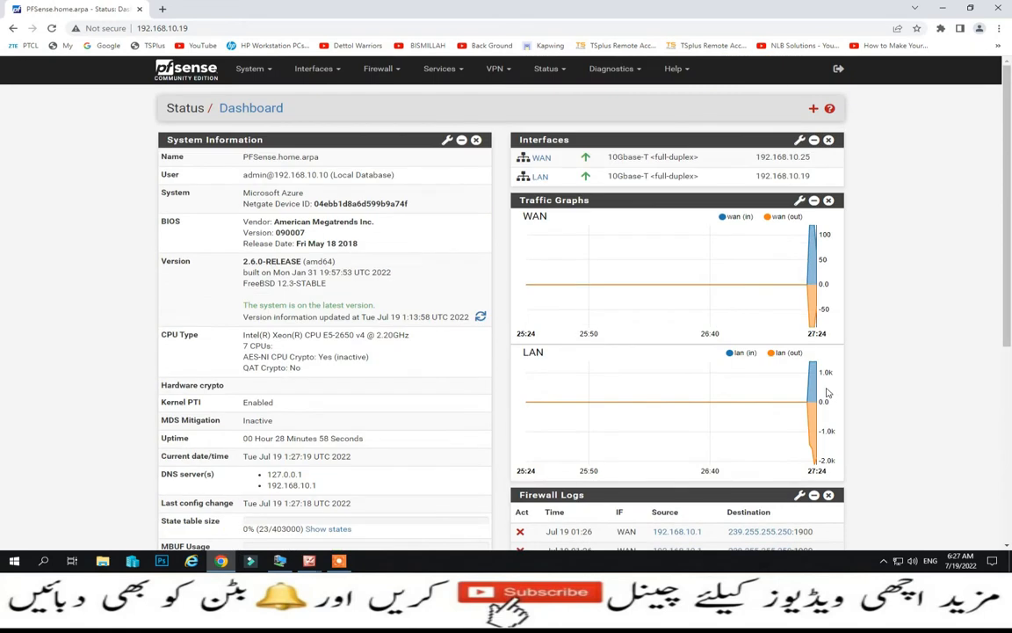
{"action": "scroll", "coordinate": [854, 290], "scroll_direction": "down", "scroll_amount": 1}
{"action": "scroll", "coordinate": [839, 352], "scroll_direction": "down", "scroll_amount": 6}
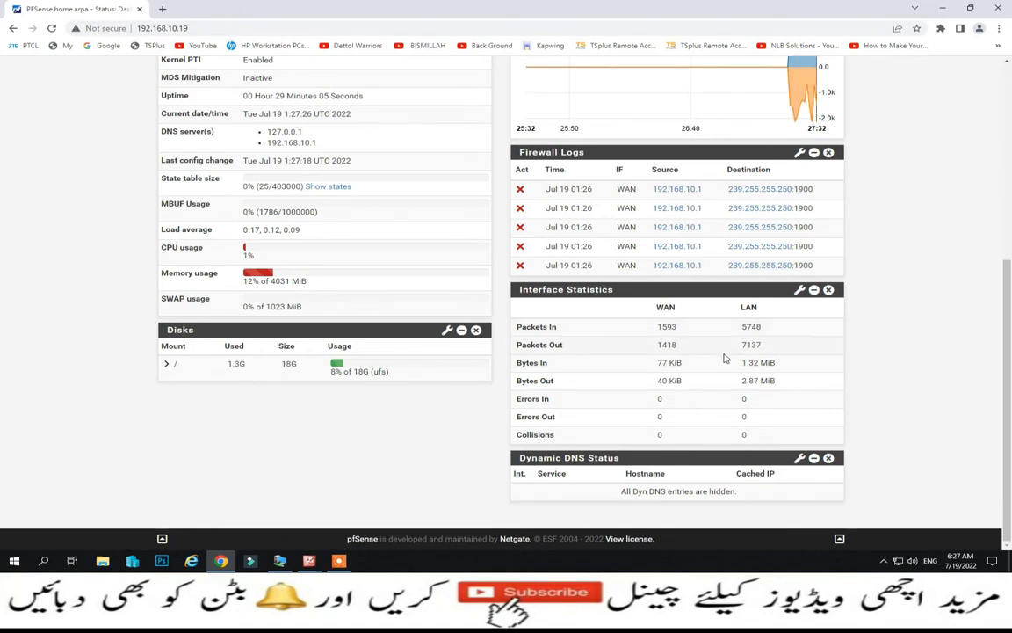
- Remove the Dynamic DNS Status, Interface Statistics and Firewall Logs widgets
{"action": "left_click", "coordinate": [827, 457]}
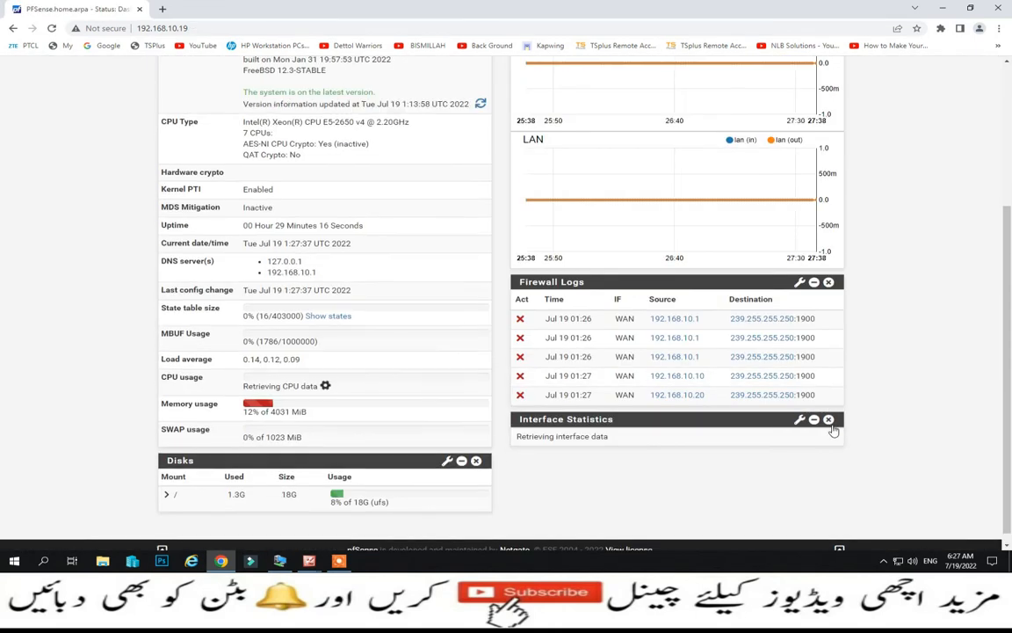
{"action": "left_click", "coordinate": [829, 420]}
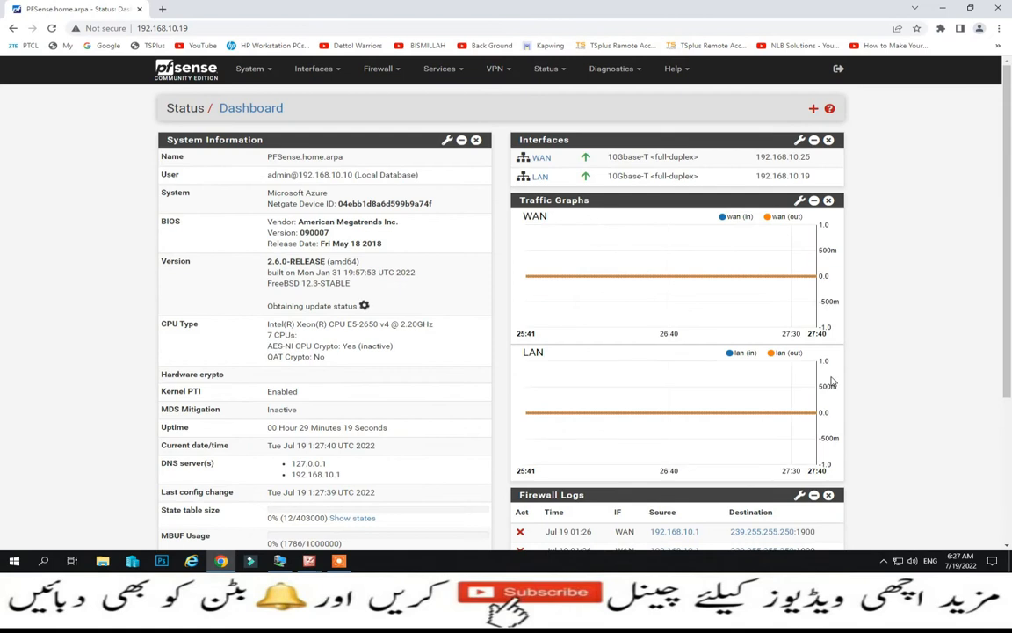
{"action": "left_click", "coordinate": [827, 388]}
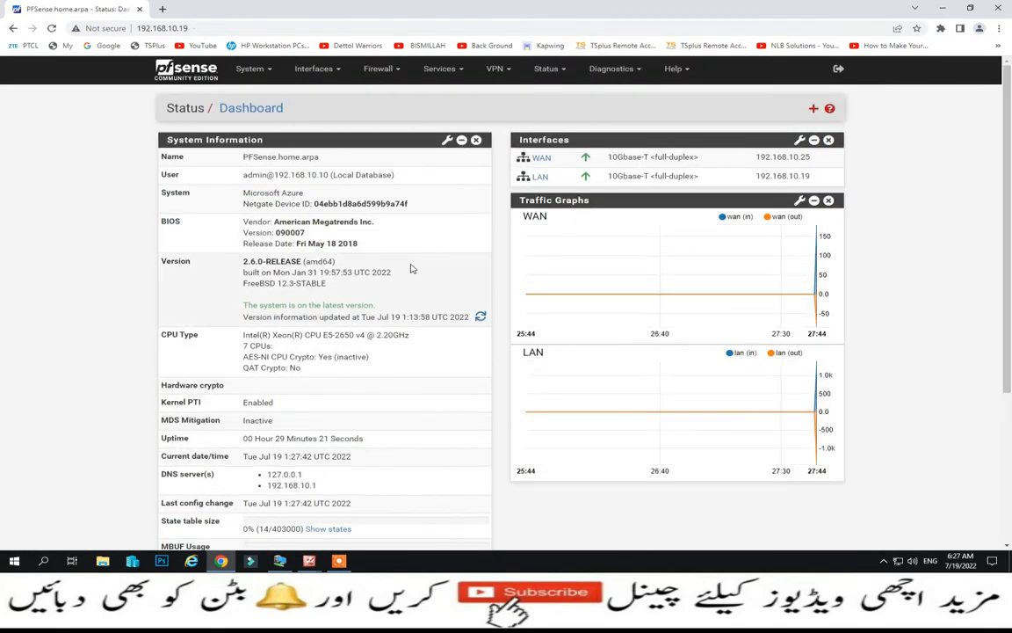
- Go to System > User Manager, inspect the admin account, then start adding a new user
{"action": "left_click", "coordinate": [267, 72]}
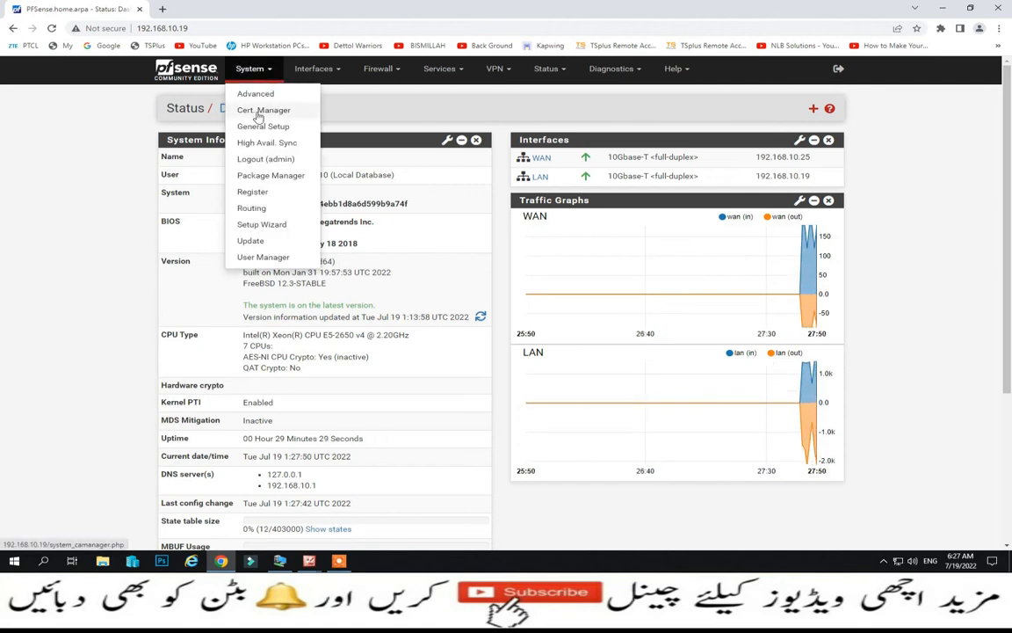
{"action": "left_click", "coordinate": [263, 257]}
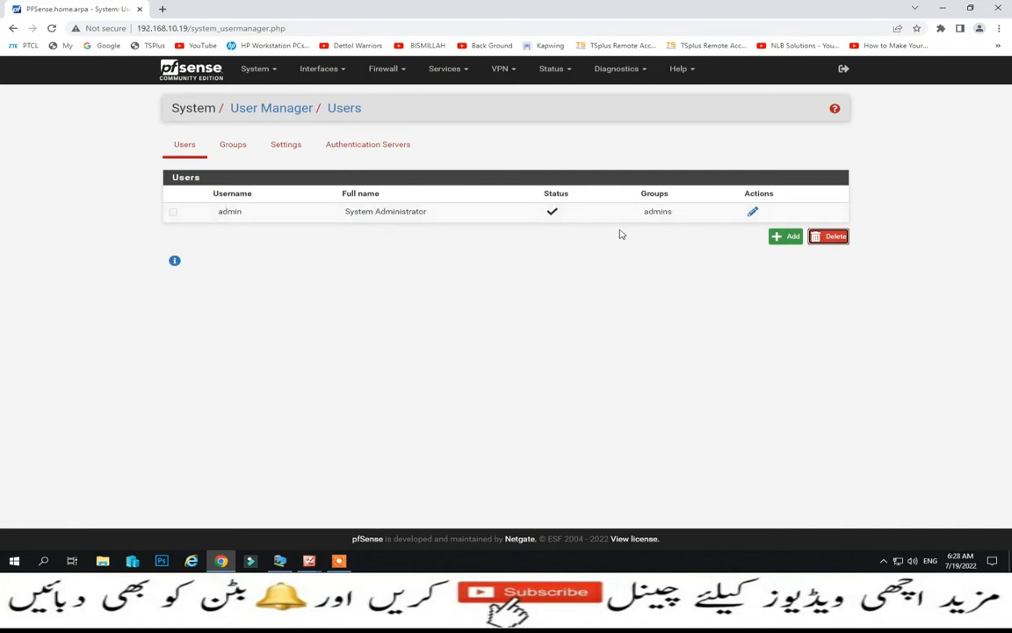
{"action": "left_click", "coordinate": [751, 213]}
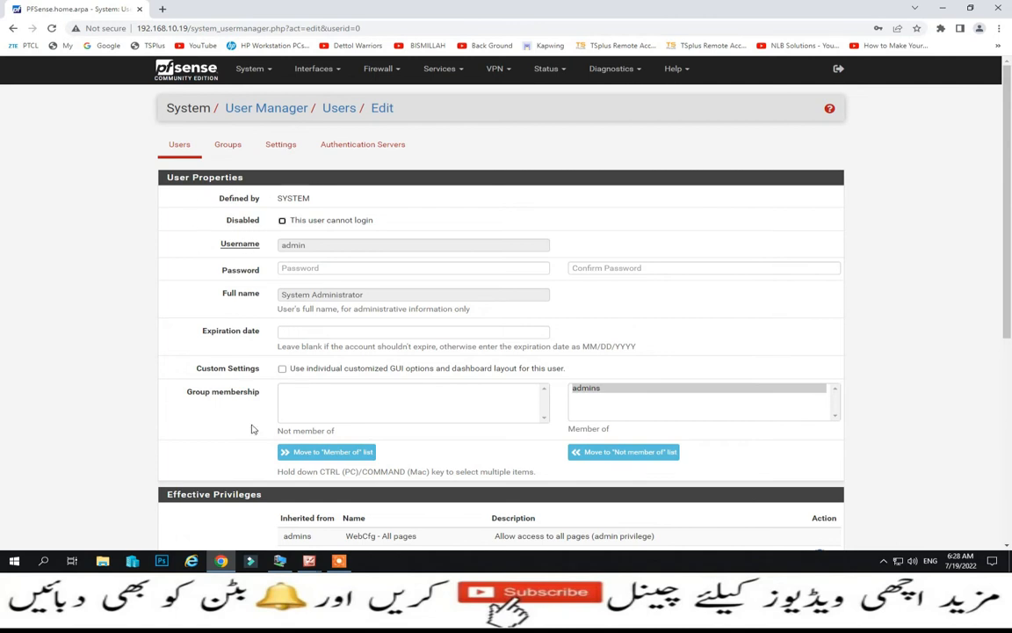
{"action": "left_click", "coordinate": [180, 145]}
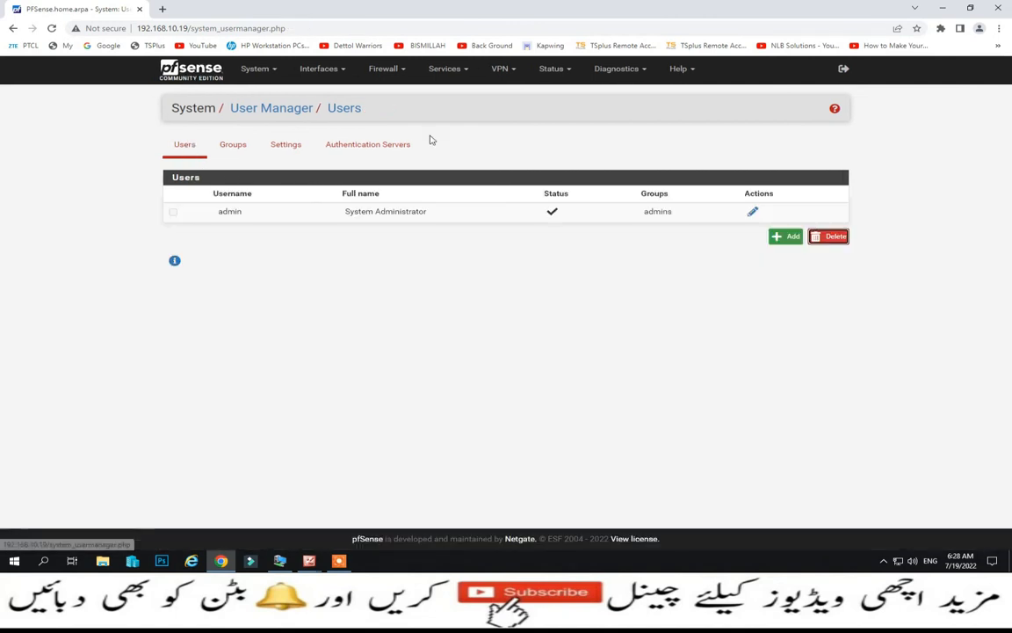
{"action": "left_click", "coordinate": [781, 236]}
- Enter a username and a password with confirmation for the new user
{"action": "left_click", "coordinate": [377, 246]}
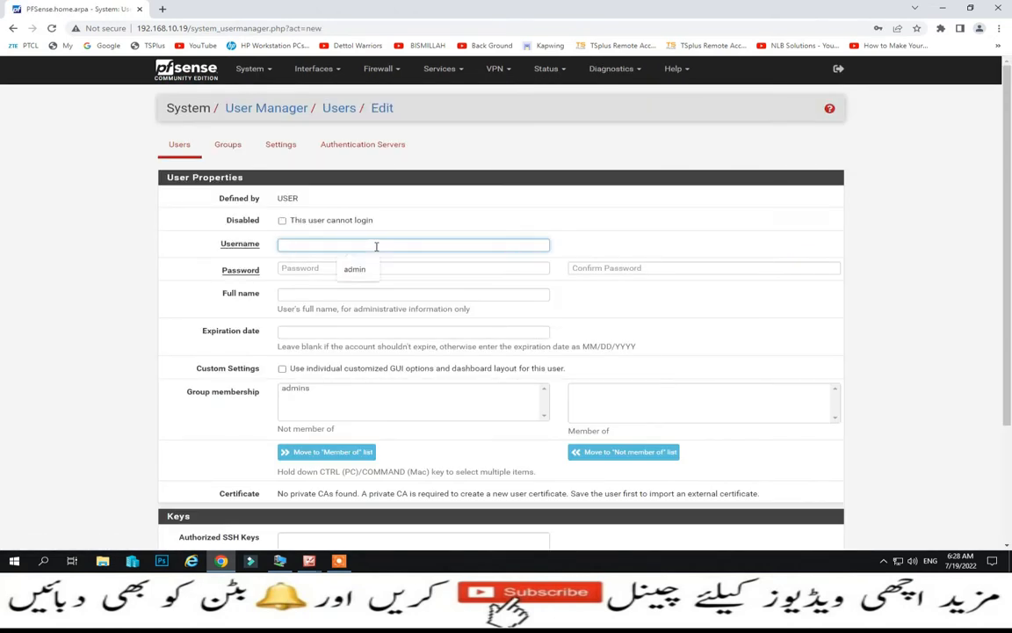
{"action": "type", "text": "kamran"}
{"action": "key", "text": "Tab"}
{"action": "type", "text": "12"}
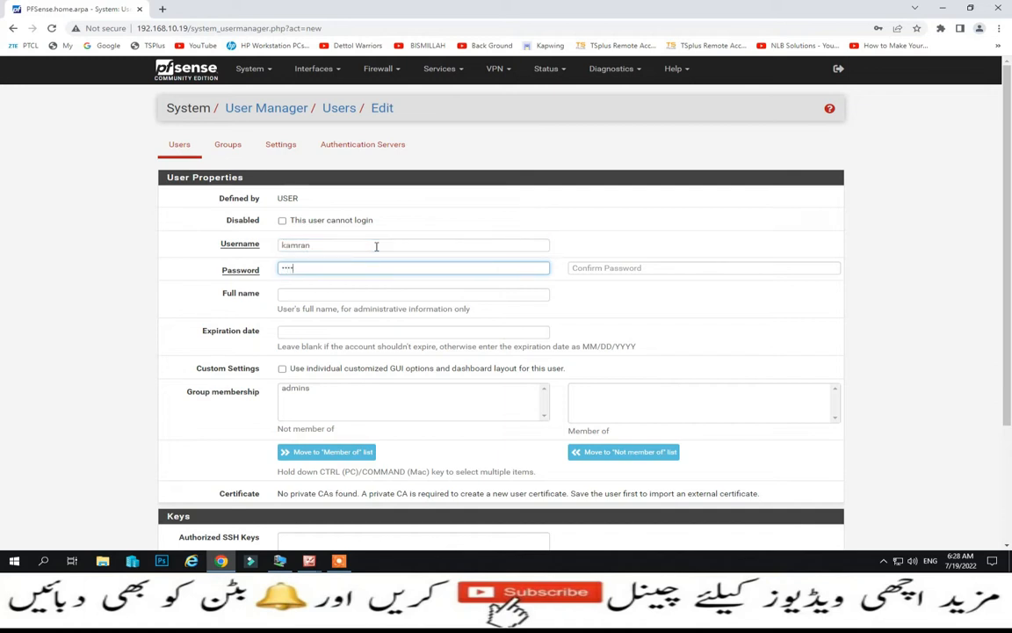
{"action": "key", "text": "Tab"}
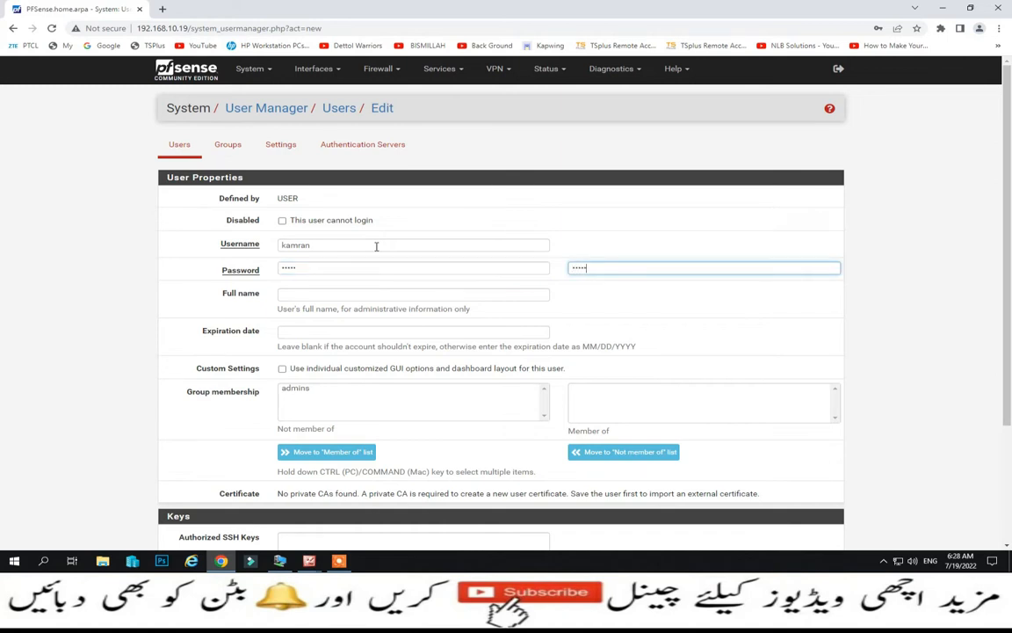
{"action": "left_click", "coordinate": [361, 294]}
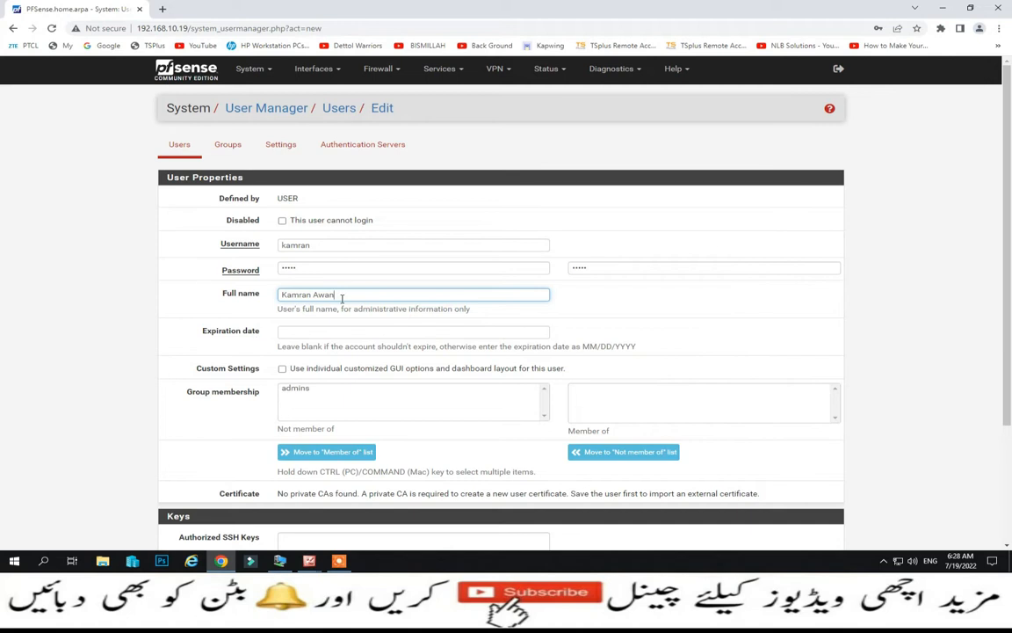
- Try an expiration date of 07/30/2022, clear it, and save the user
{"action": "left_click", "coordinate": [302, 332]}
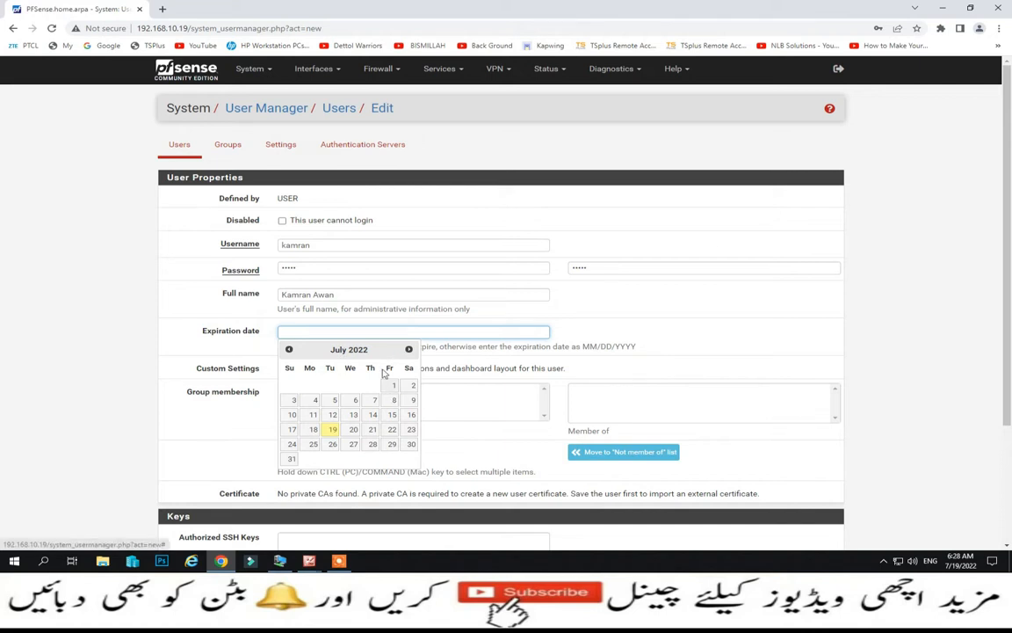
{"action": "left_click", "coordinate": [412, 444]}
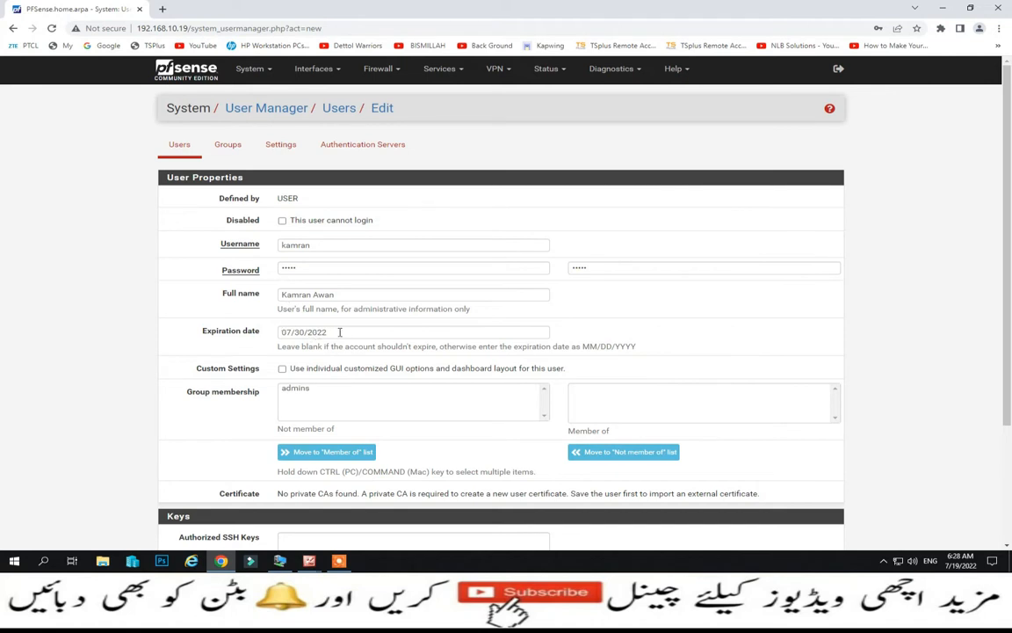
{"action": "left_click", "coordinate": [241, 330]}
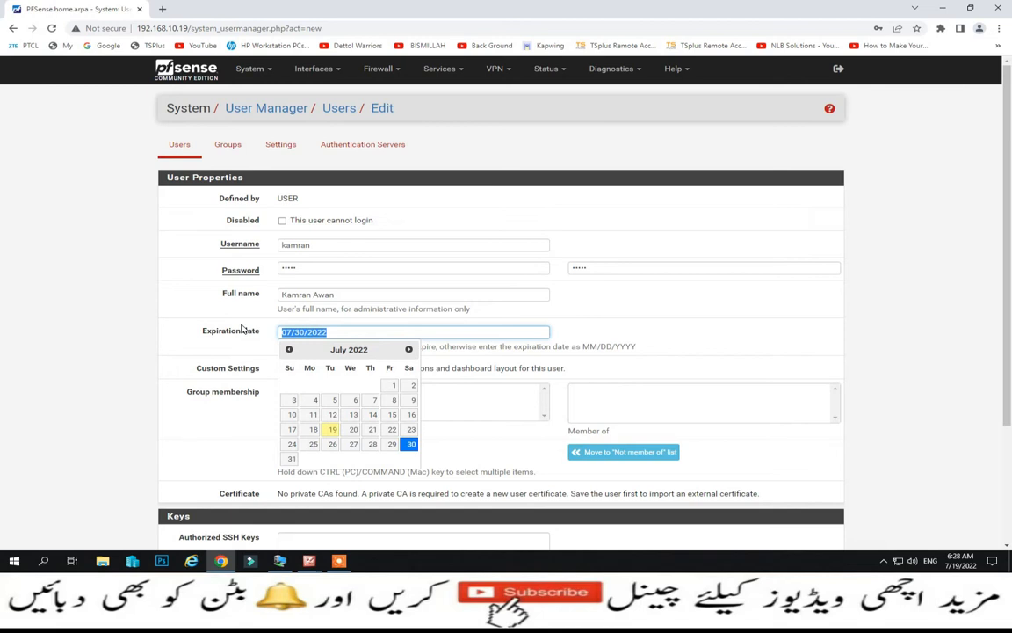
{"action": "key", "text": "BackSpace"}
{"action": "left_click", "coordinate": [162, 348]}
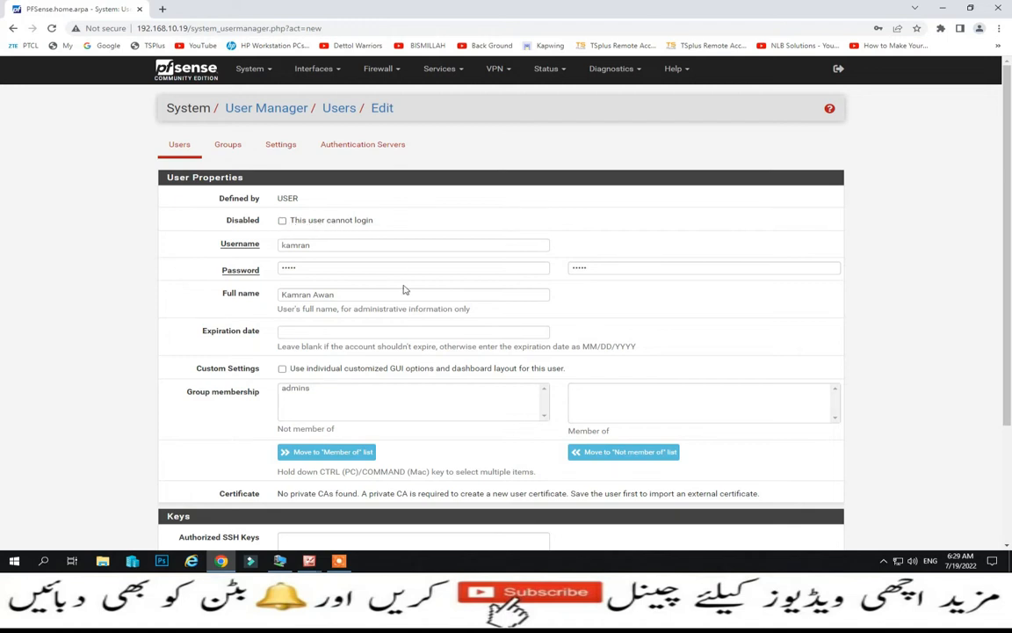
{"action": "scroll", "coordinate": [406, 290], "scroll_direction": "down", "scroll_amount": 2}
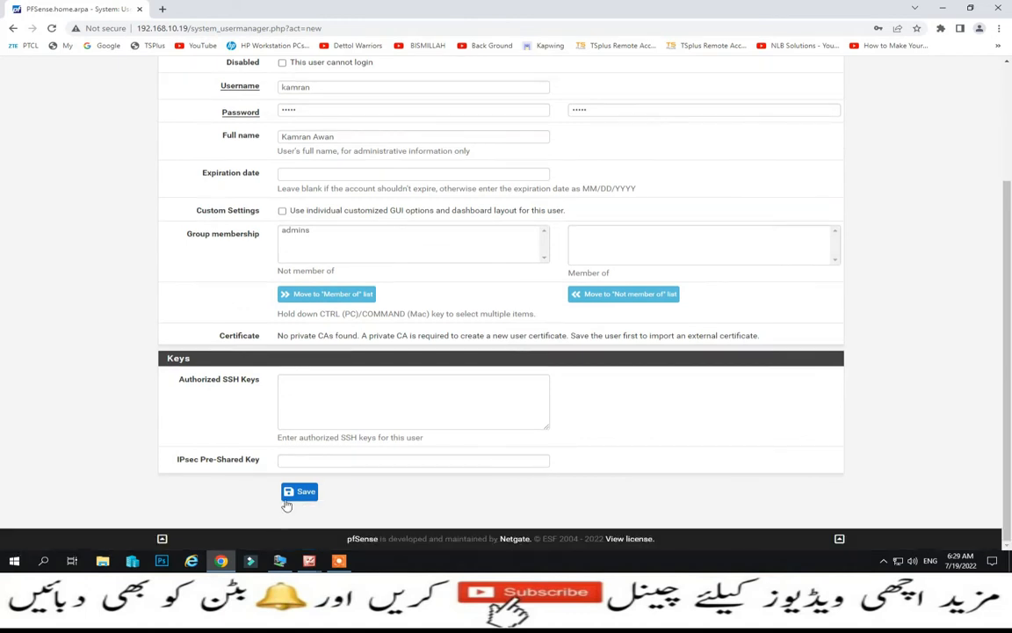
{"action": "left_click", "coordinate": [300, 493]}
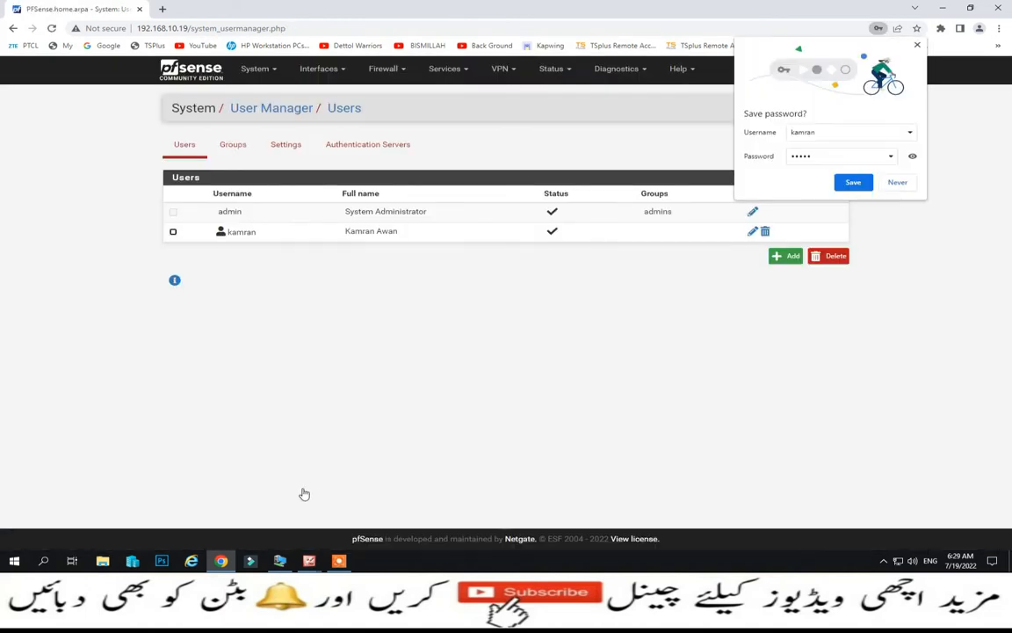
- Dismiss Chrome's password prompt and start another user with a username, password and confirmation
{"action": "left_click", "coordinate": [897, 184]}
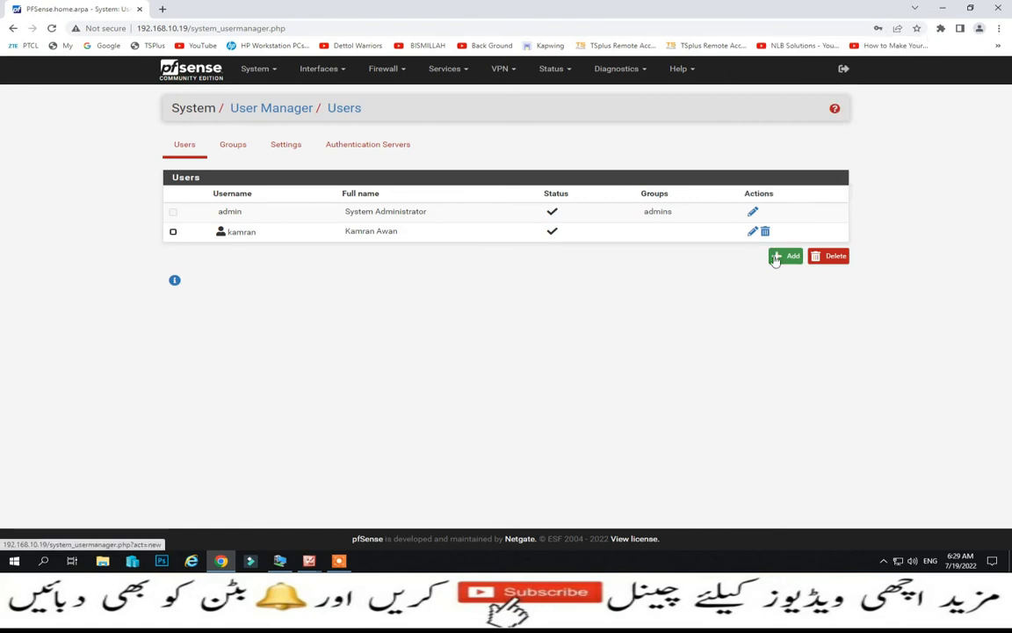
{"action": "left_click", "coordinate": [779, 257]}
{"action": "left_click", "coordinate": [308, 249]}
{"action": "type", "text": "bi"}
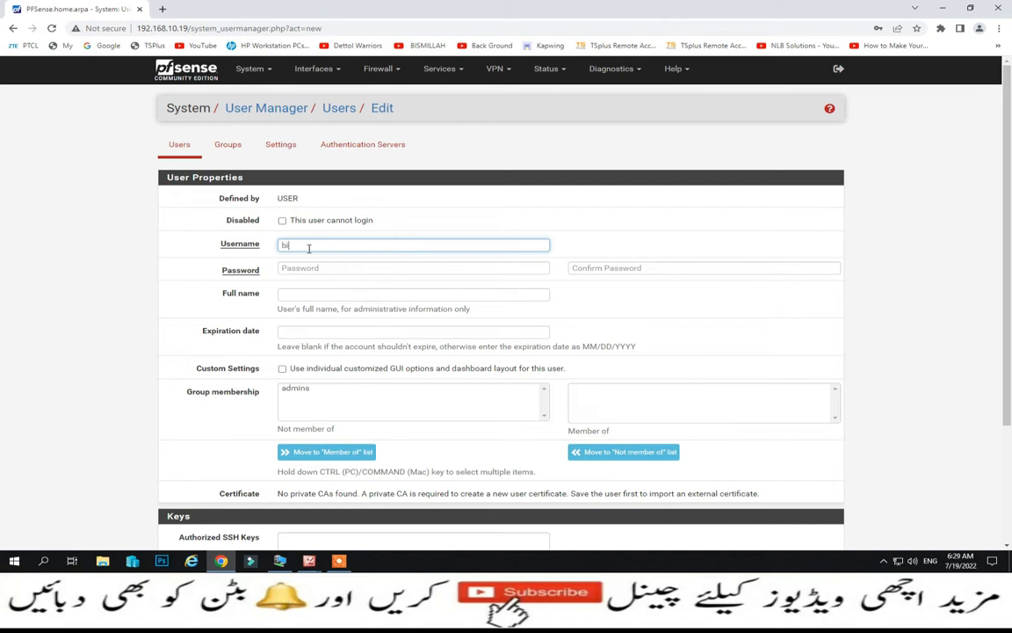
{"action": "key", "text": "Tab"}
{"action": "type", "text": "1"}
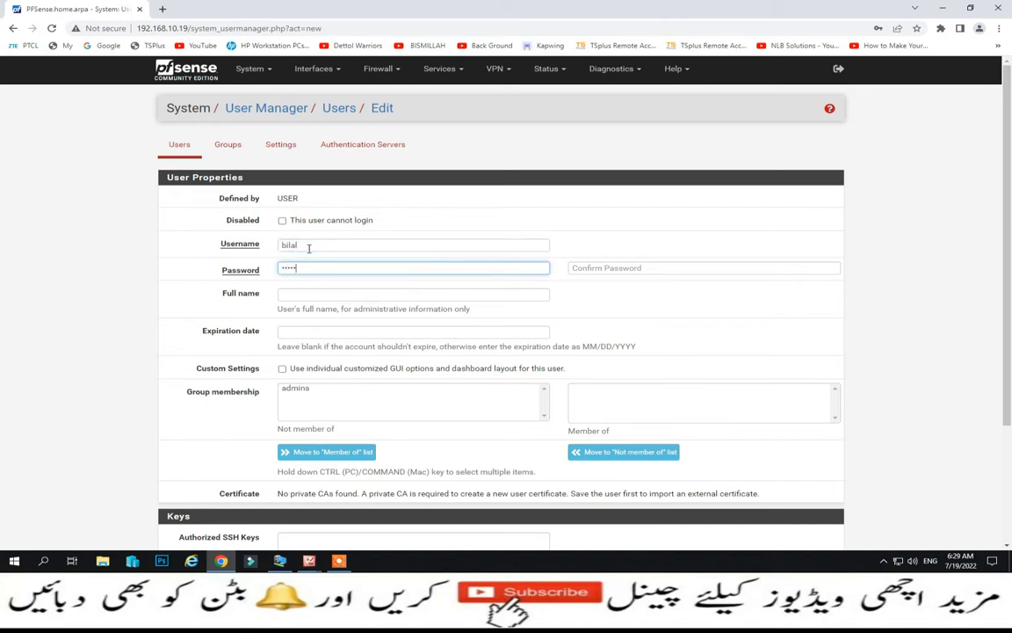
{"action": "key", "text": "Tab"}
{"action": "type", "text": "12345"}
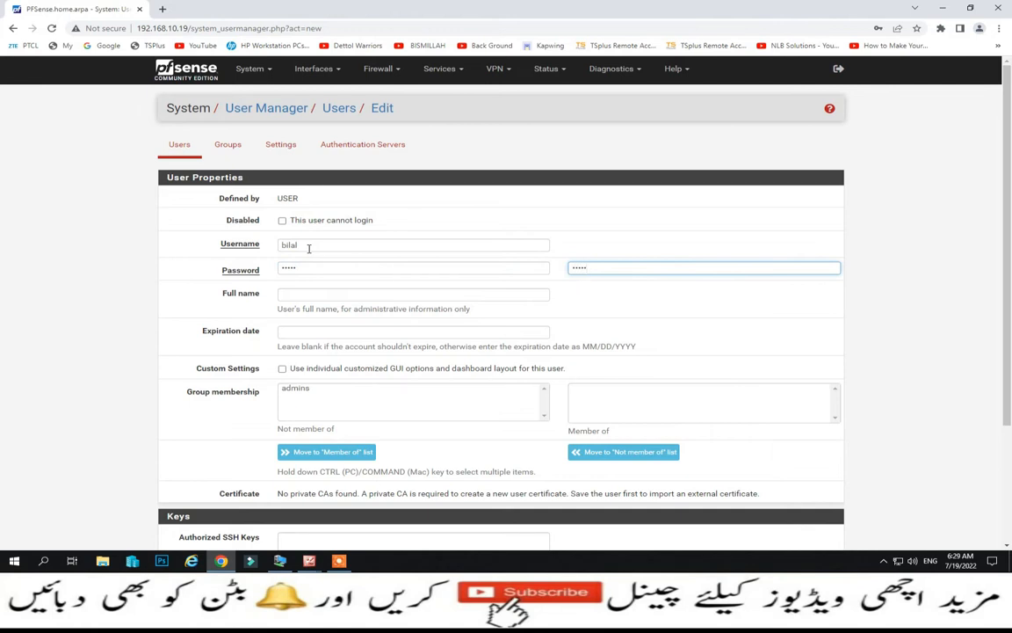
{"action": "key", "text": "Tab"}
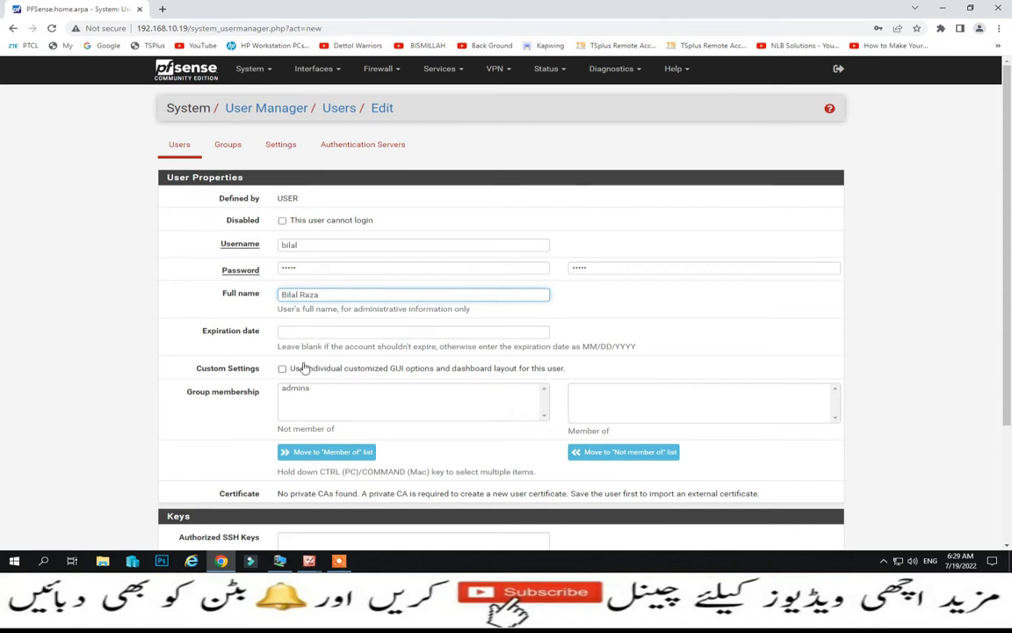
- Make the new user a member of the admins group and save it
{"action": "scroll", "coordinate": [309, 351], "scroll_direction": "down", "scroll_amount": 3}
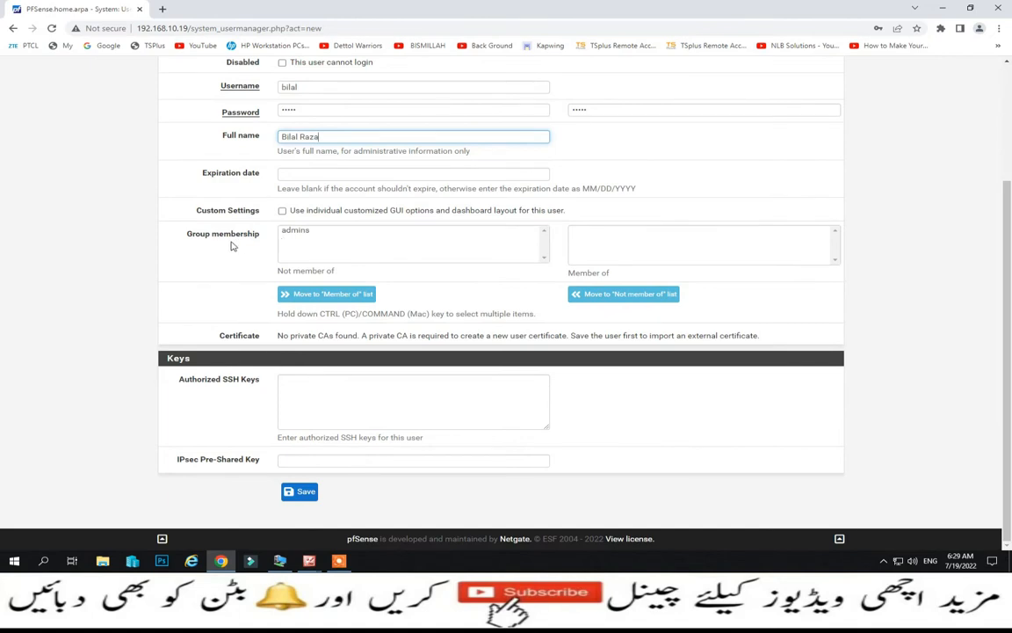
{"action": "left_click", "coordinate": [307, 231]}
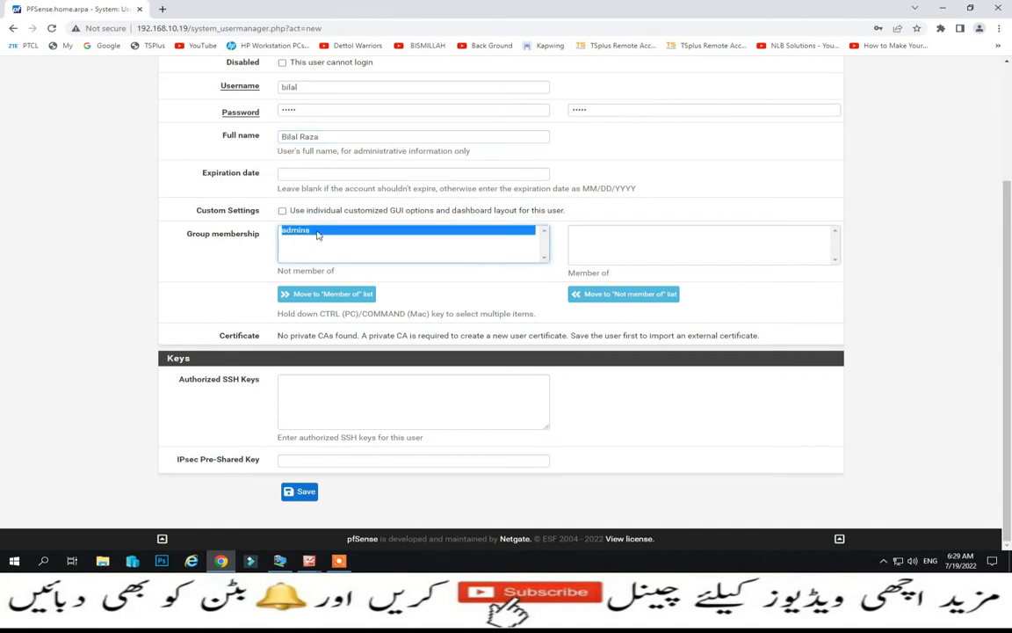
{"action": "left_click", "coordinate": [316, 295]}
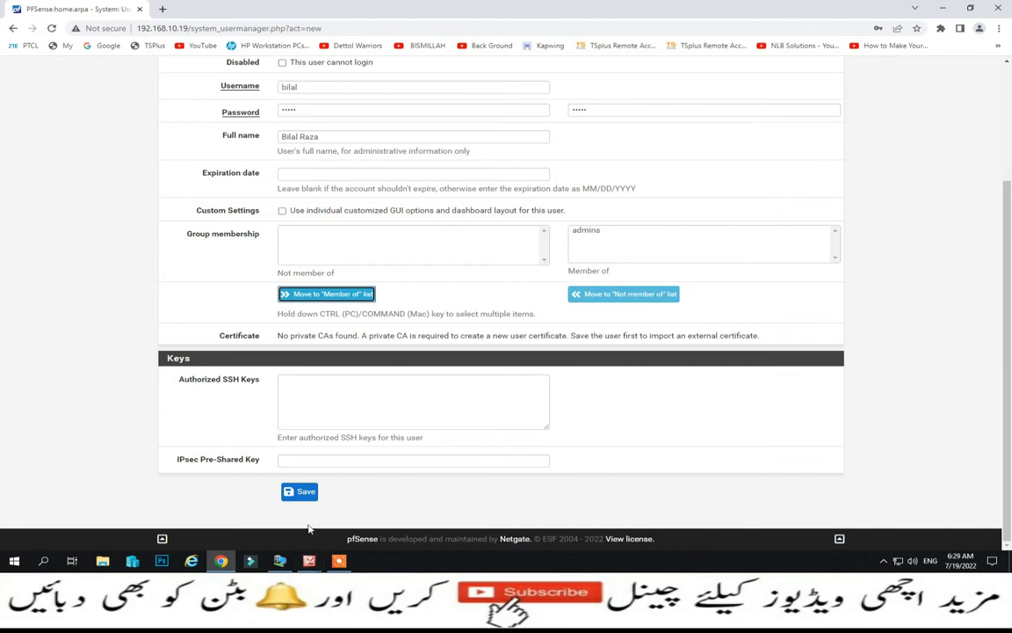
{"action": "left_click", "coordinate": [301, 493]}
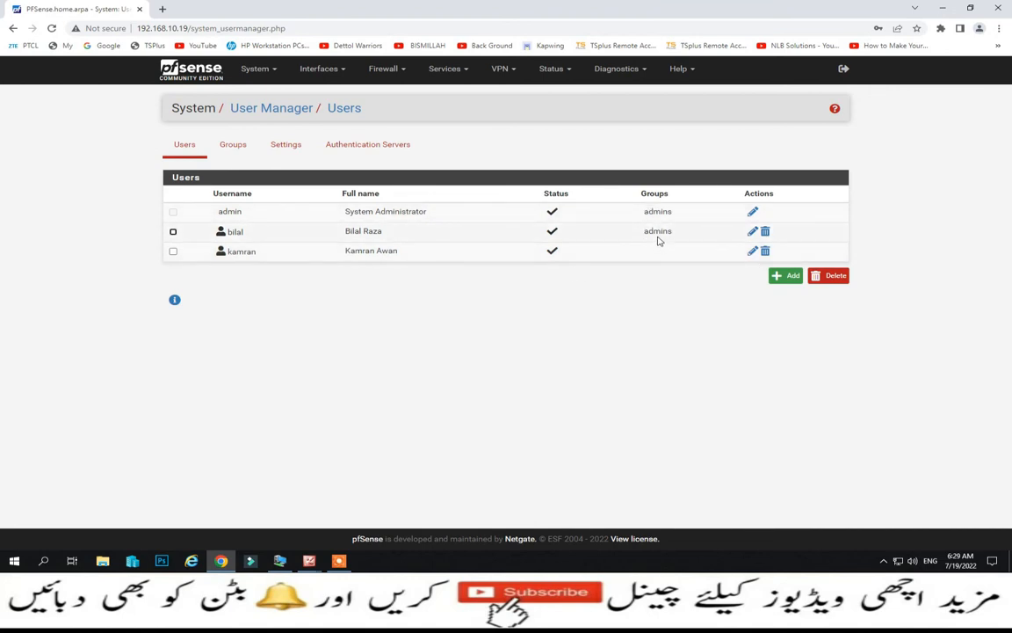
- Switch to the Groups tab and start a new group
{"action": "left_click", "coordinate": [232, 151]}
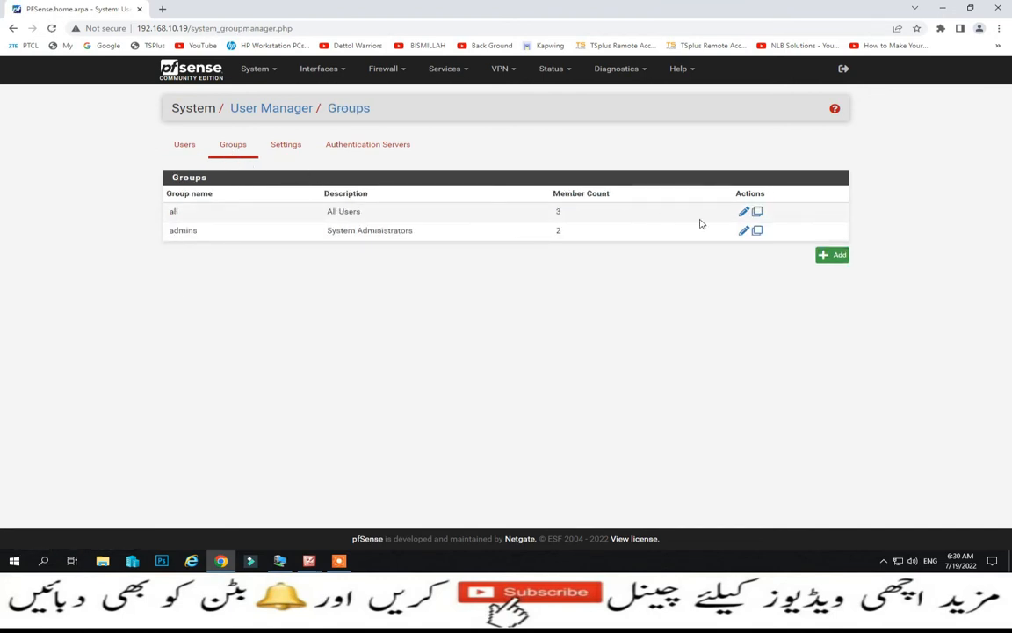
{"action": "left_click", "coordinate": [832, 255]}
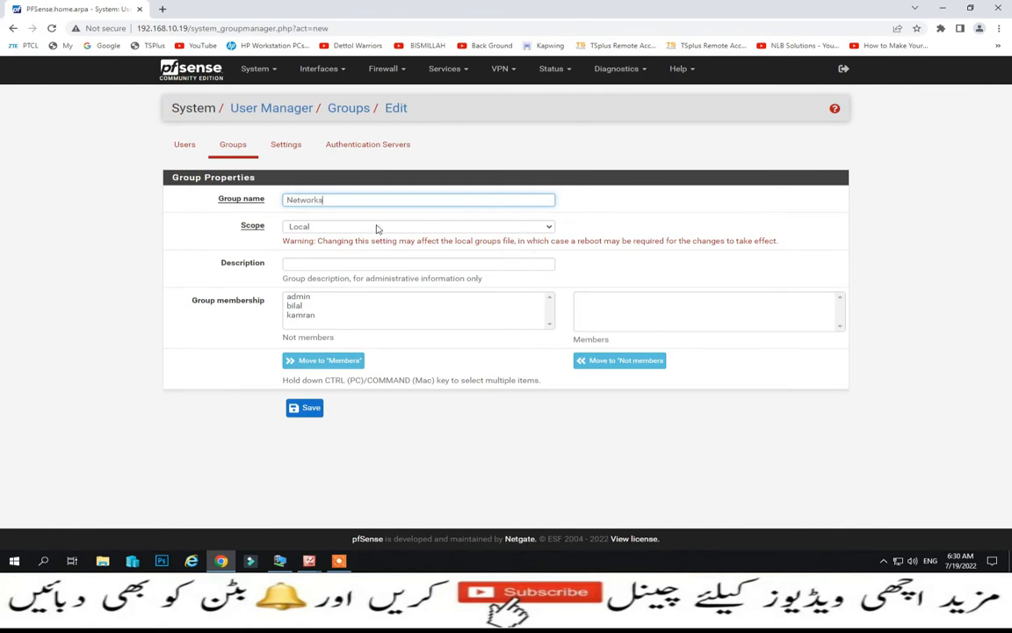
- Keep the group scope Local and move admin and both new users into Members
{"action": "left_click", "coordinate": [551, 227]}
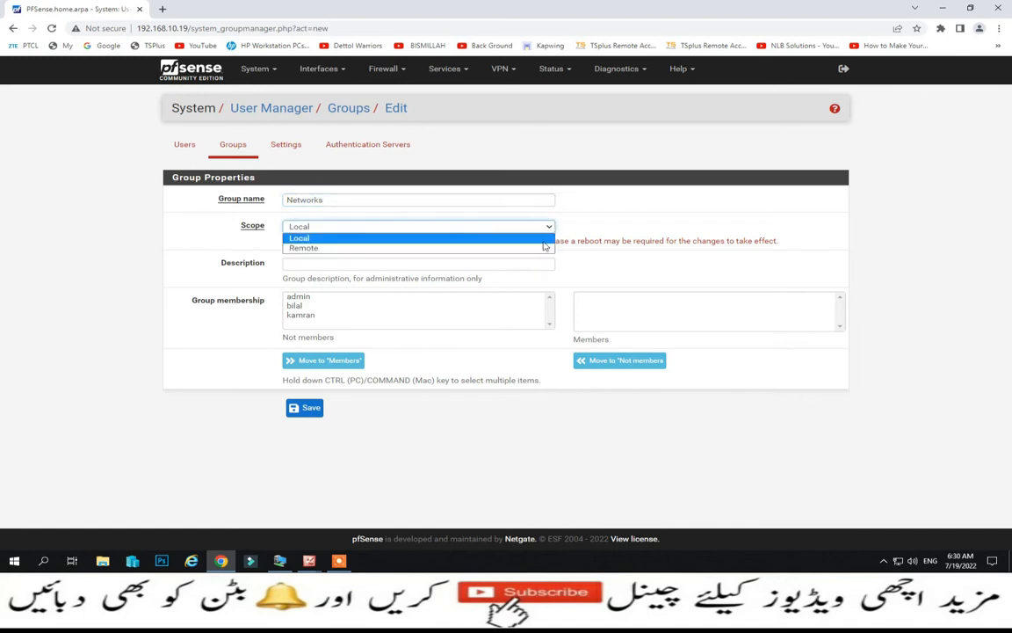
{"action": "left_click", "coordinate": [535, 244]}
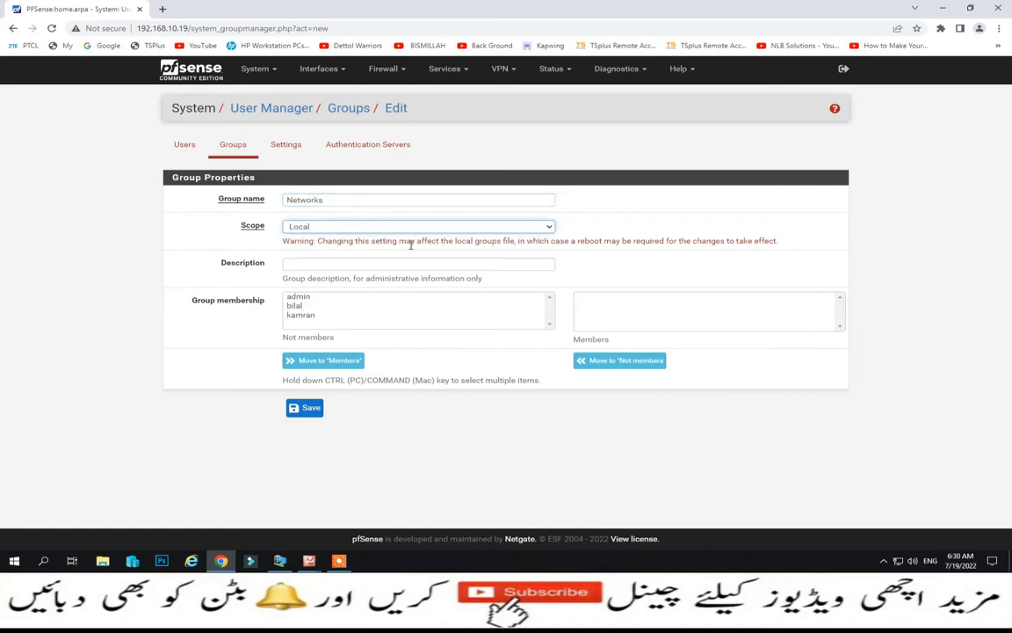
{"action": "left_click", "coordinate": [306, 298]}
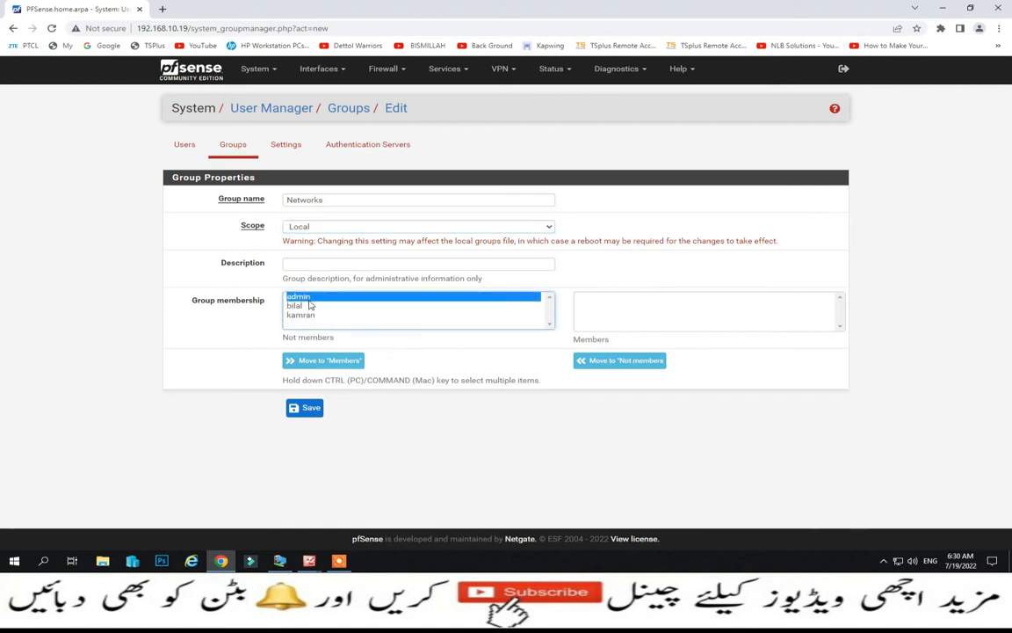
{"action": "left_click", "coordinate": [325, 361]}
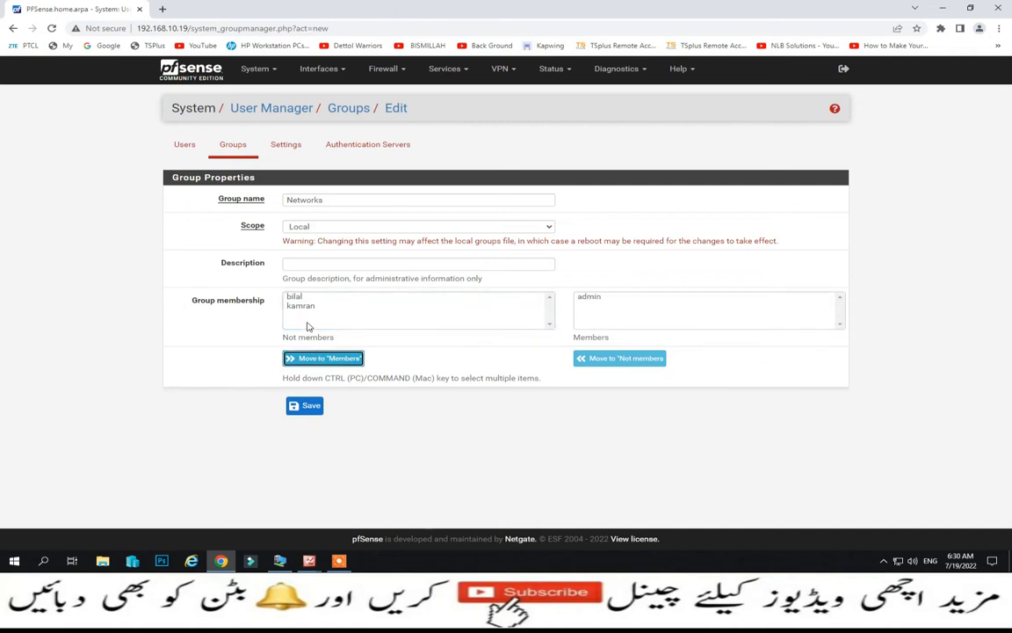
{"action": "left_click", "coordinate": [299, 297]}
{"action": "left_click", "coordinate": [320, 360]}
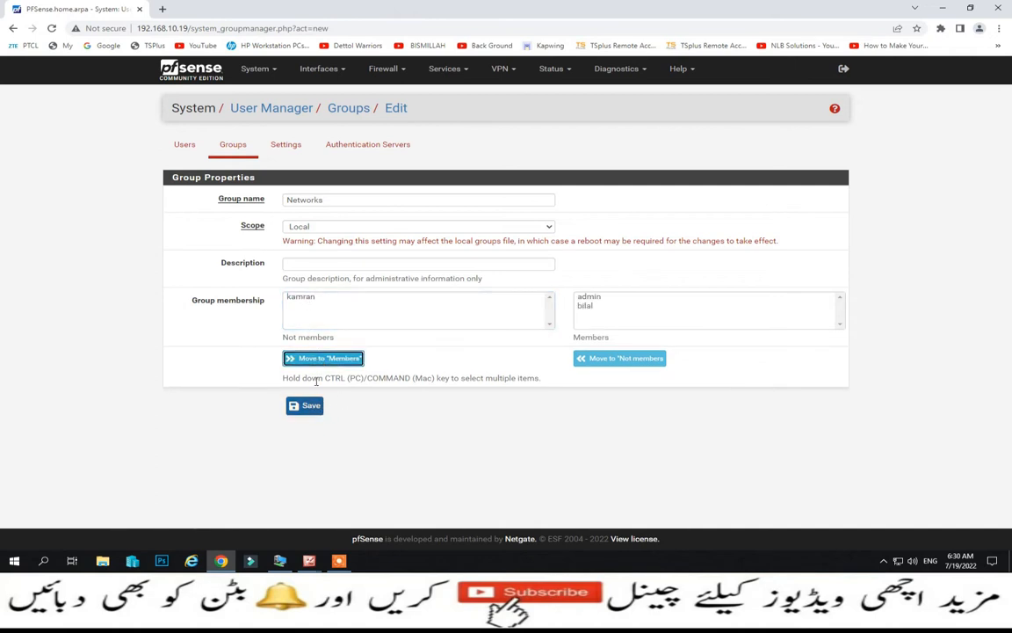
{"action": "left_click", "coordinate": [308, 299]}
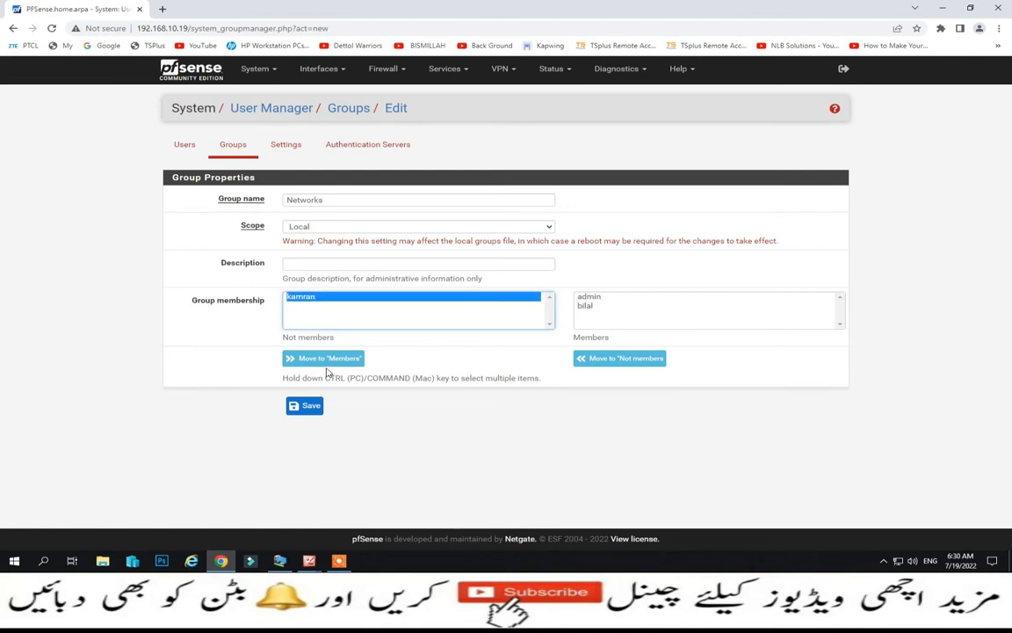
{"action": "left_click", "coordinate": [325, 358]}
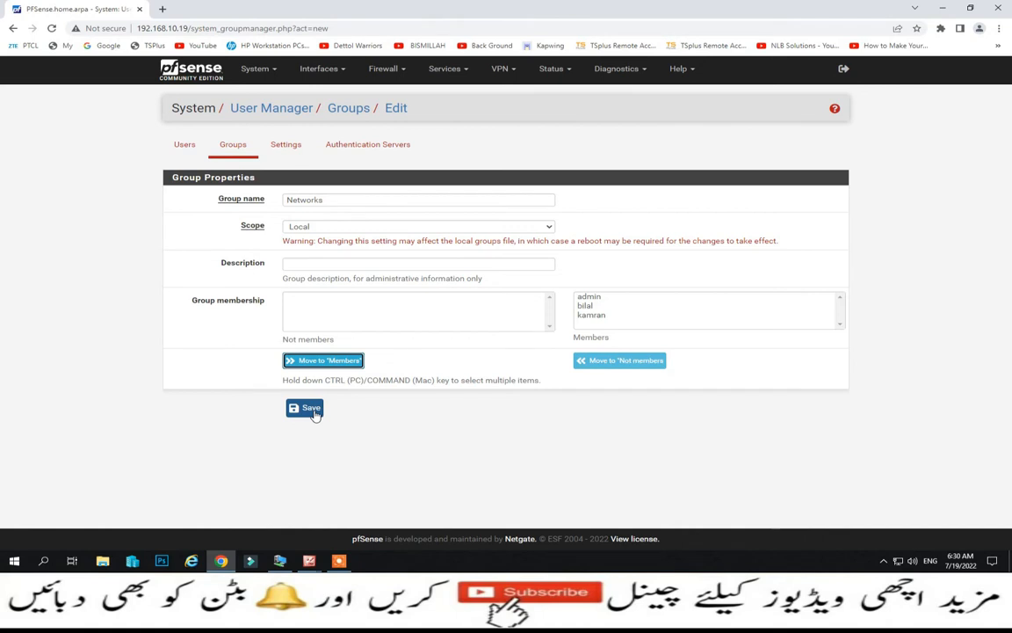
- Take the last-added user back out of Members and save the Networks group
{"action": "left_click", "coordinate": [591, 315]}
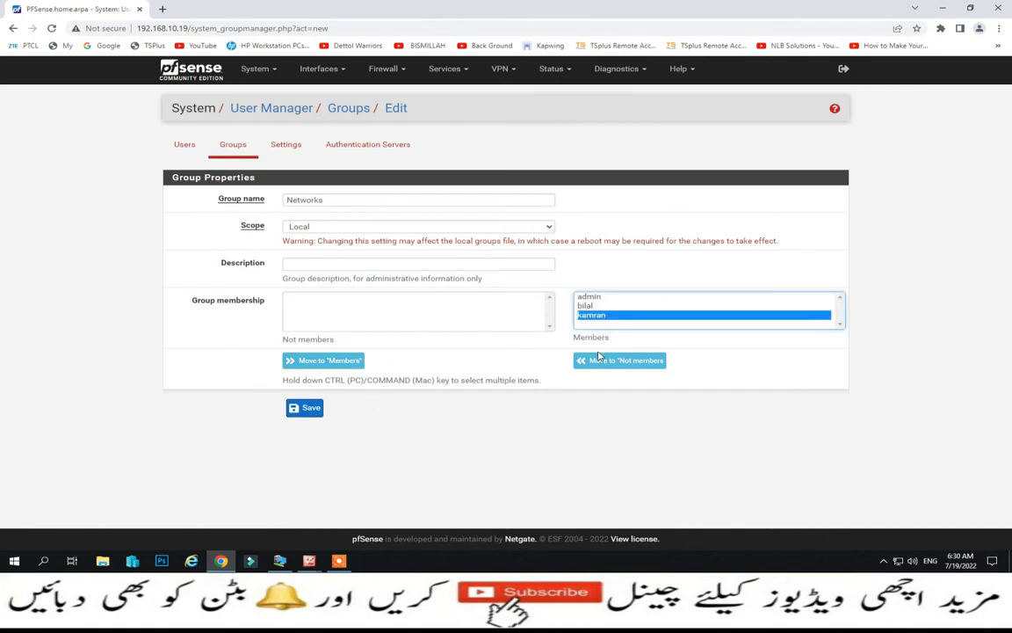
{"action": "left_click", "coordinate": [602, 359]}
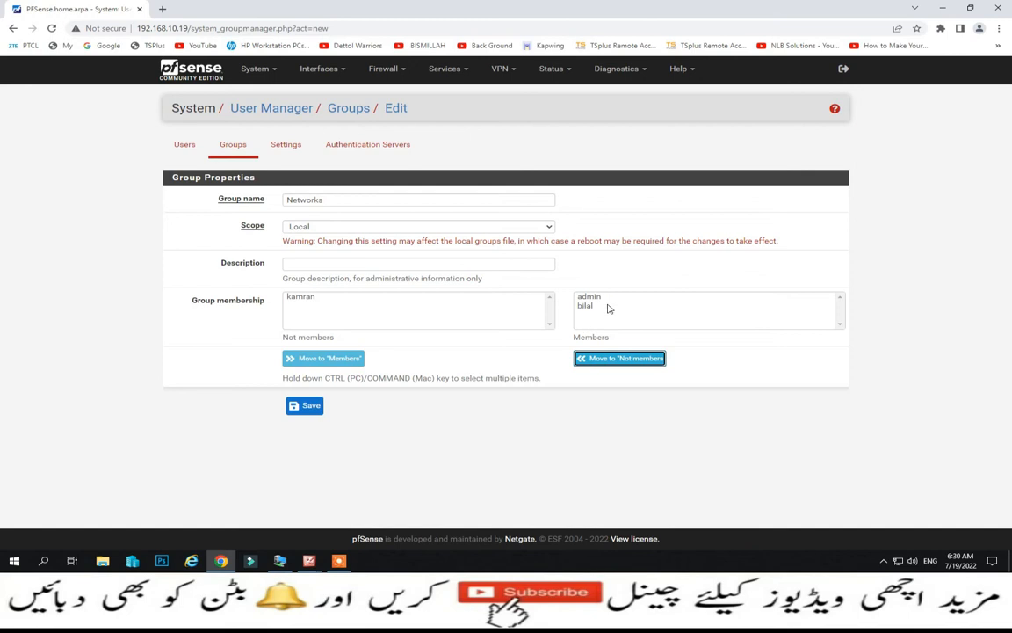
{"action": "left_click", "coordinate": [306, 408]}
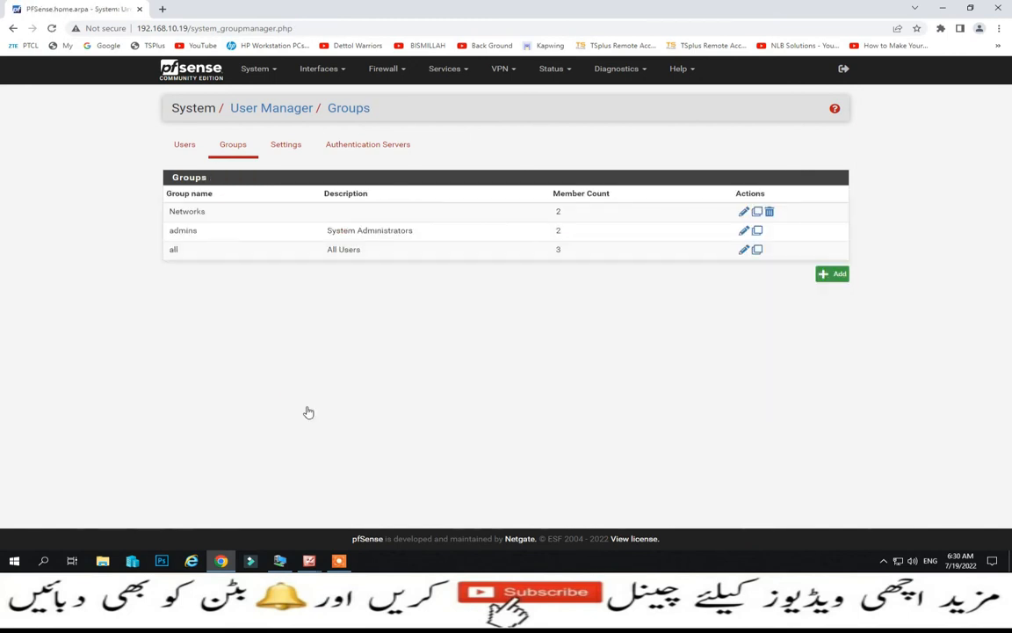
- Open the User Manager Settings page showing session timeout and authentication server
{"action": "left_click", "coordinate": [286, 145]}
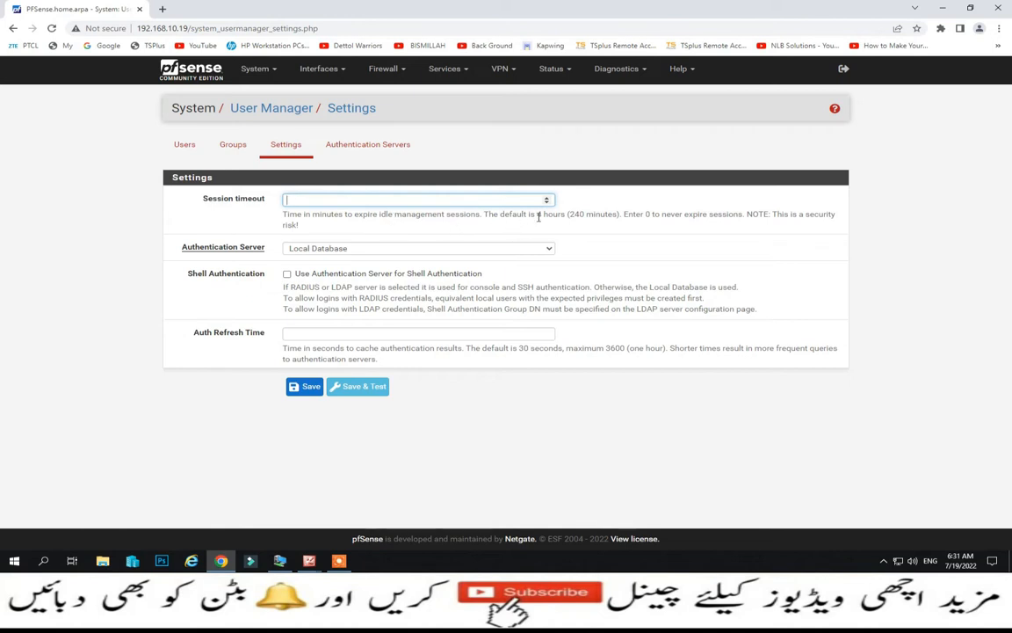
- Set session timeout to 10 minutes, keep Local Database, and view the Authentication Servers list
{"action": "left_click_drag", "start_coordinate": [538, 217], "coordinate": [620, 215]}
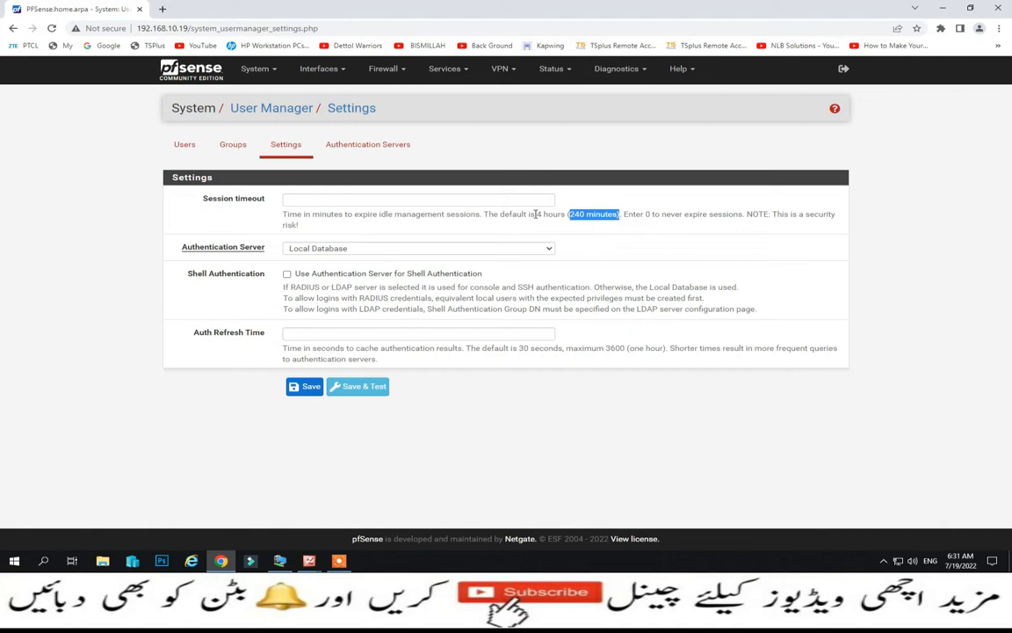
{"action": "left_click", "coordinate": [495, 200]}
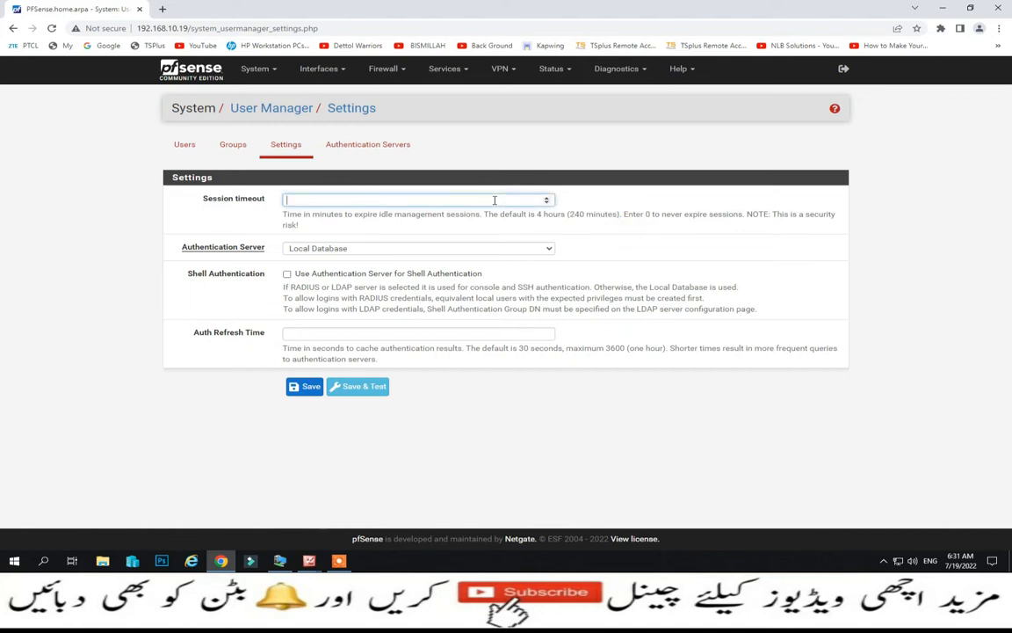
{"action": "type", "text": "10"}
{"action": "left_click", "coordinate": [552, 250]}
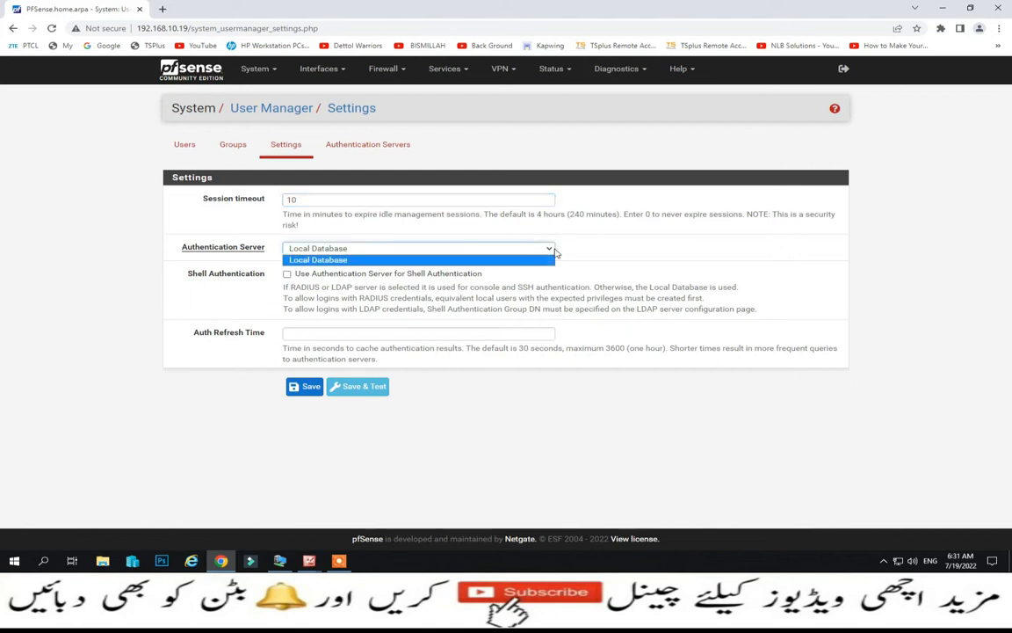
{"action": "left_click", "coordinate": [553, 251]}
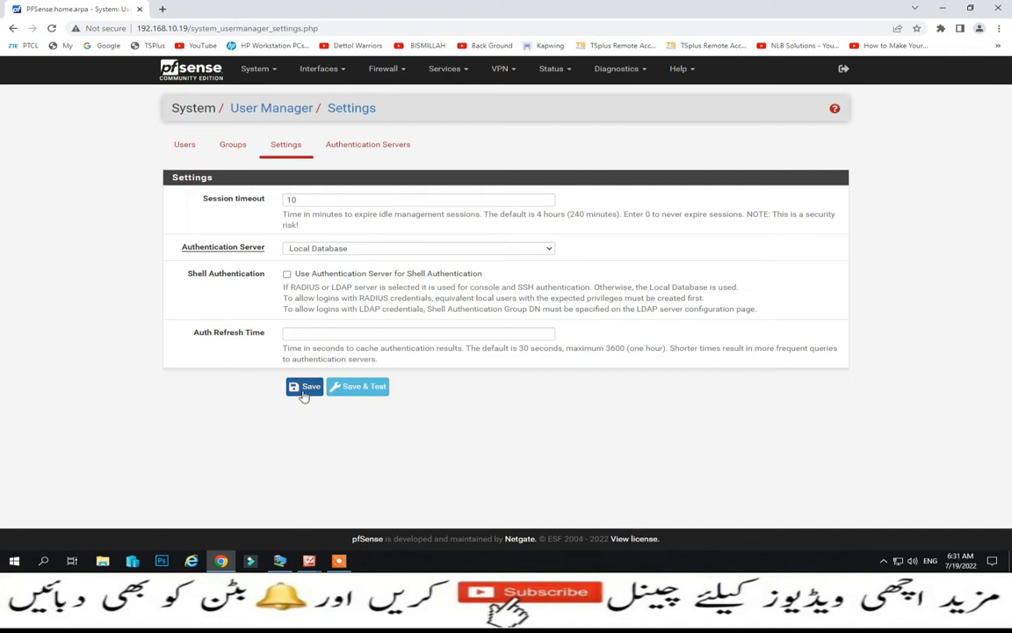
{"action": "left_click", "coordinate": [369, 145]}
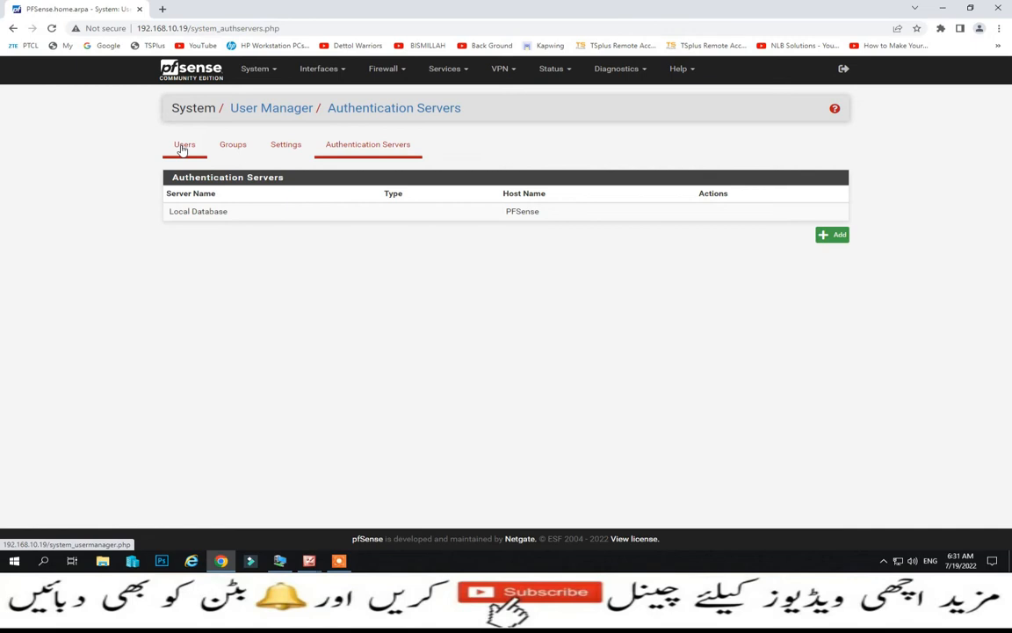
- On System > Update, check the Update Settings branch and keep 'Latest stable version (2.6.0)'
{"action": "left_click", "coordinate": [269, 70]}
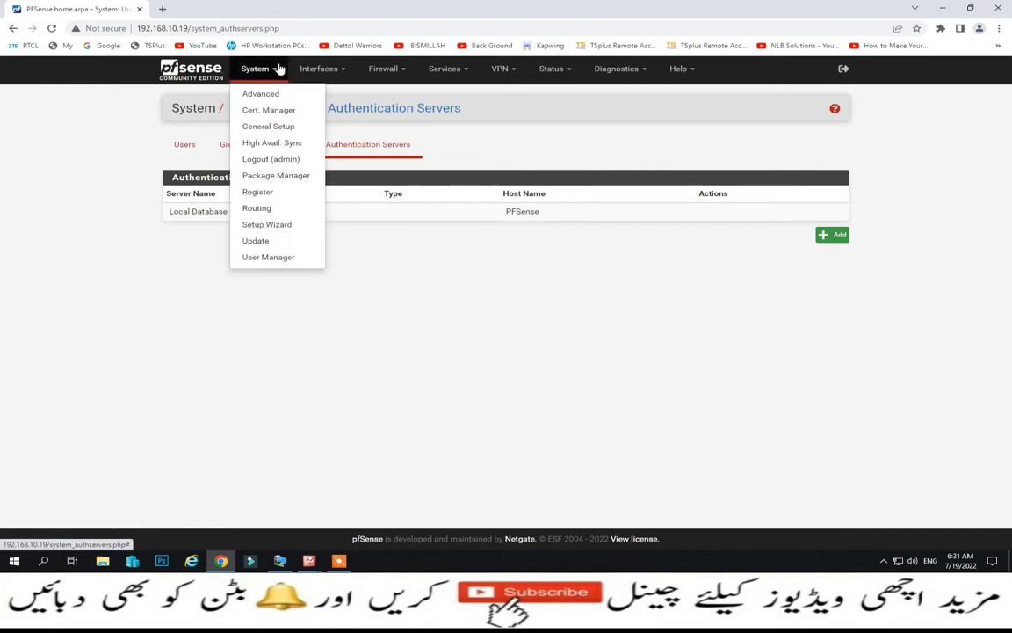
{"action": "left_click", "coordinate": [254, 241]}
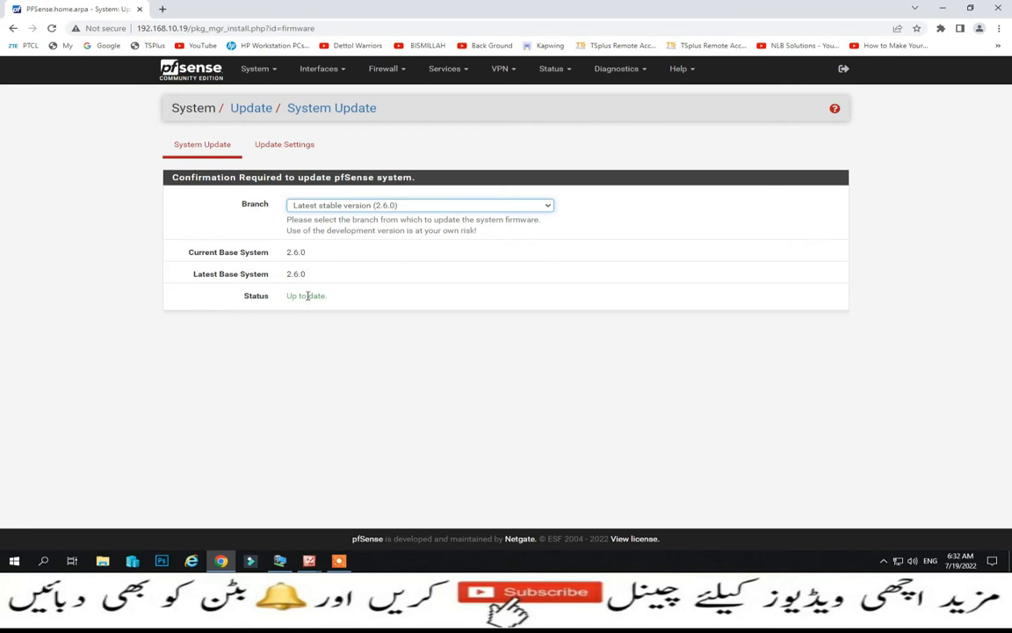
{"action": "left_click", "coordinate": [286, 145]}
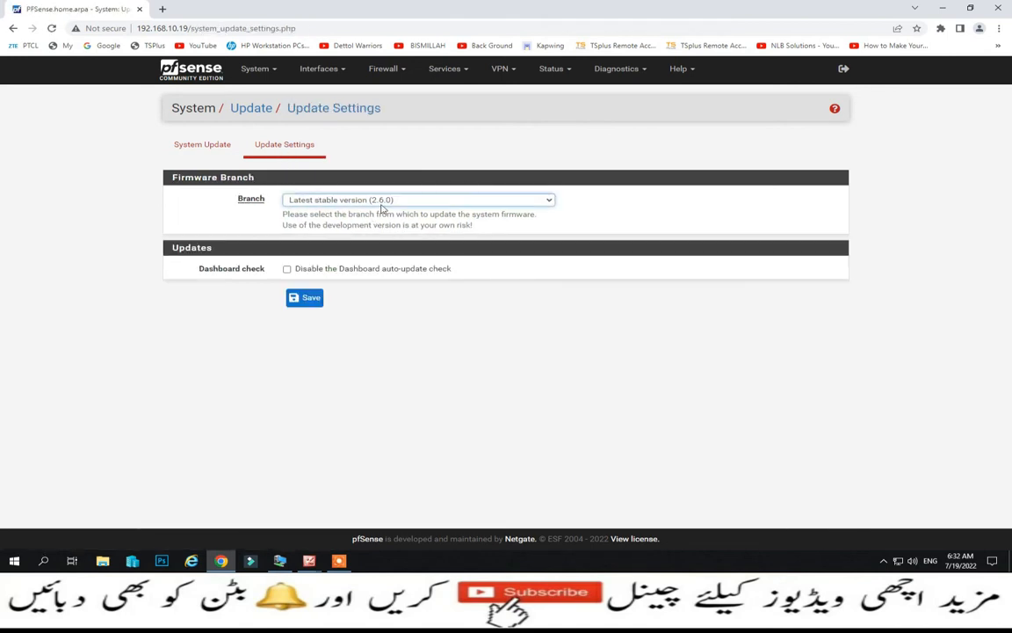
{"action": "left_click", "coordinate": [548, 202]}
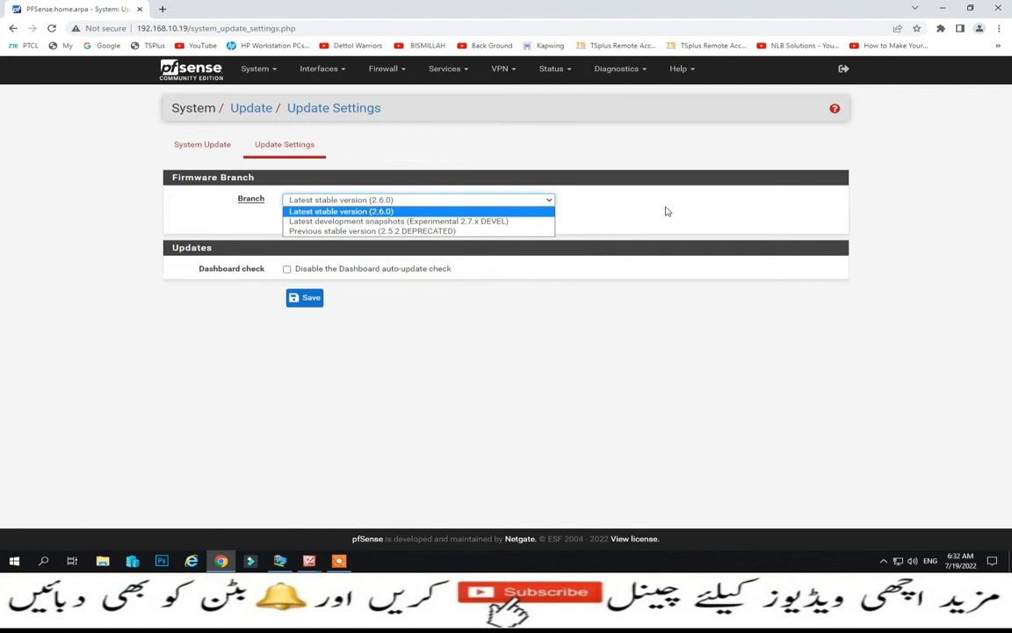
{"action": "left_click", "coordinate": [374, 178]}
{"action": "left_click", "coordinate": [253, 69]}
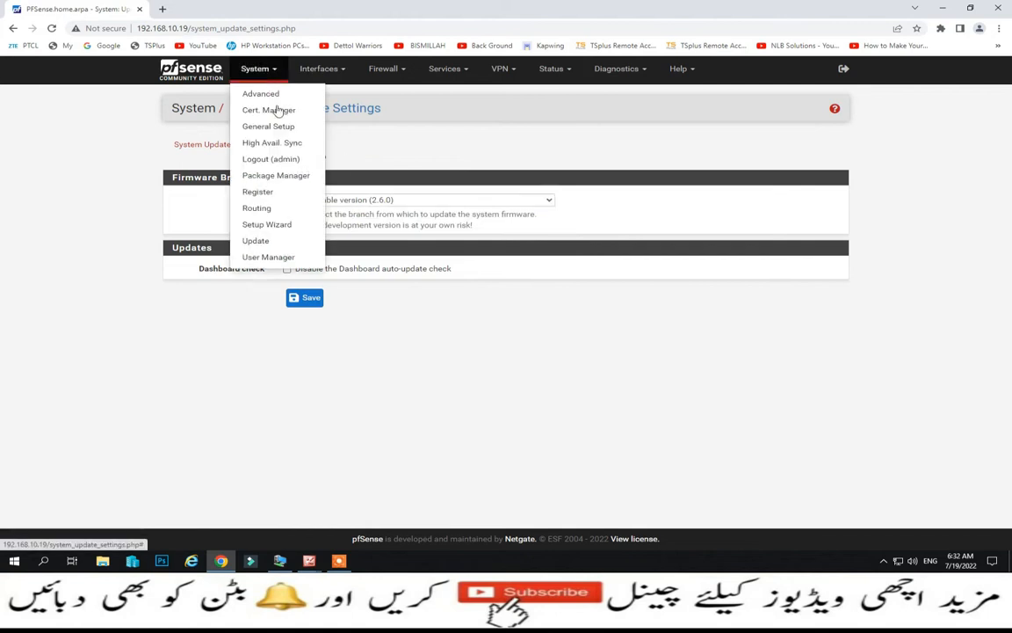
- Launch the Setup Wizard and advance through general information, time server and WAN, keeping DHCP
{"action": "left_click", "coordinate": [265, 226]}
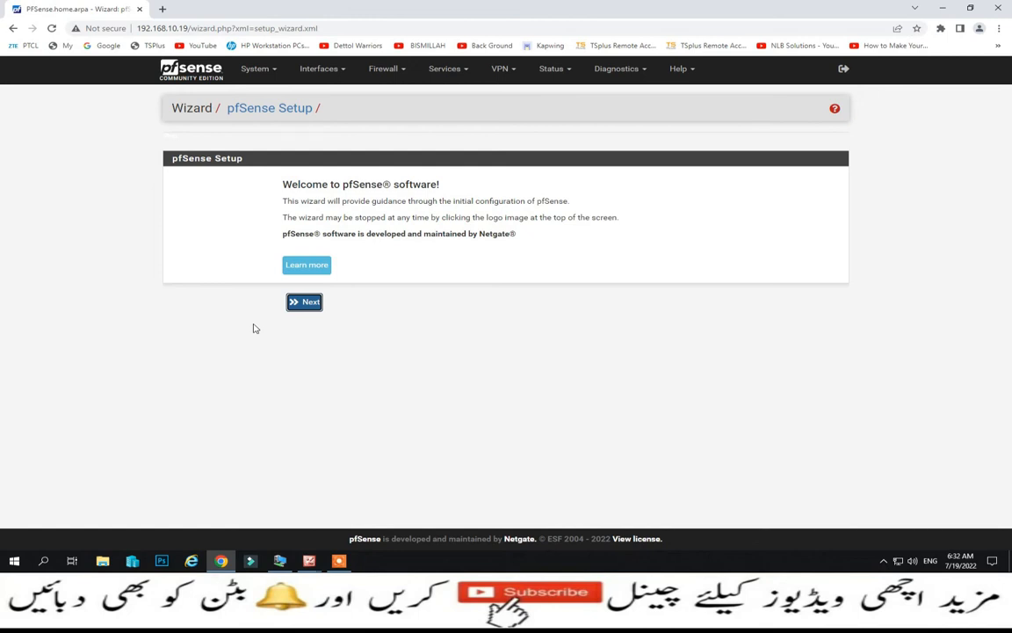
{"action": "left_click", "coordinate": [305, 304]}
{"action": "left_click", "coordinate": [308, 327]}
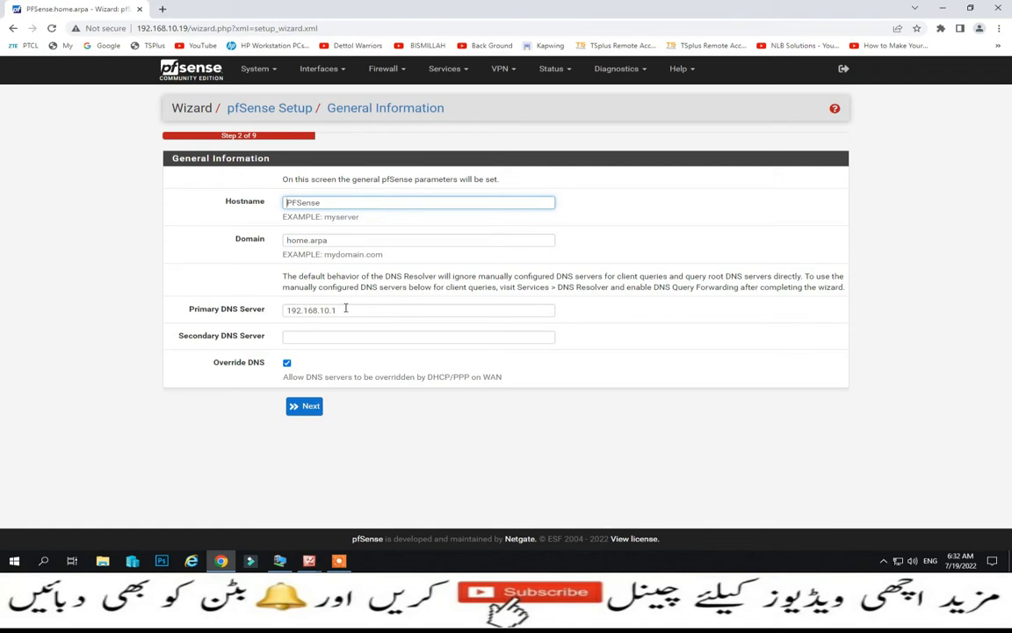
{"action": "left_click", "coordinate": [309, 407]}
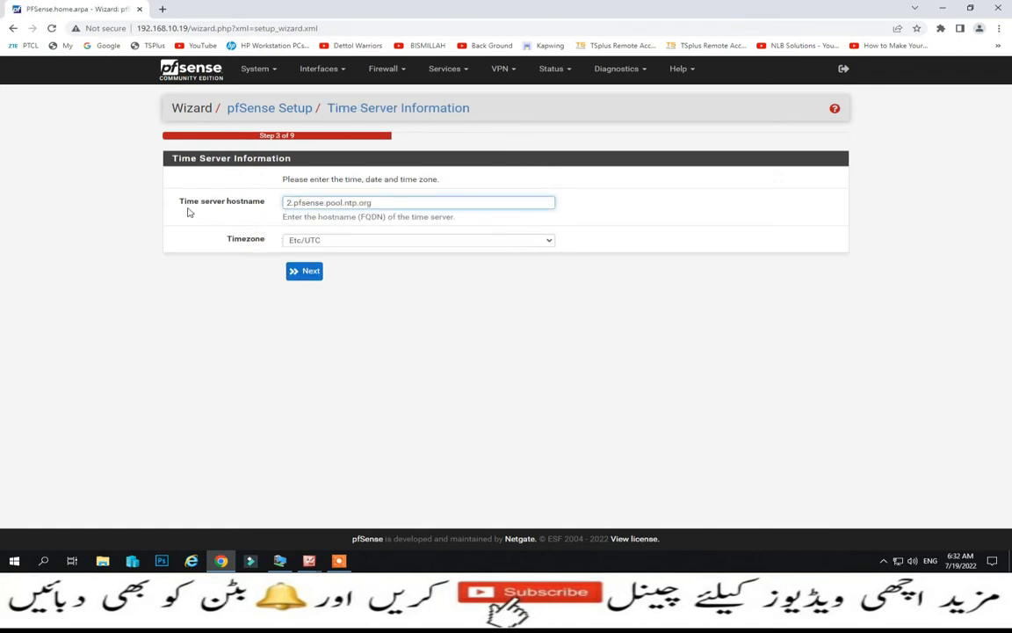
{"action": "left_click", "coordinate": [305, 271]}
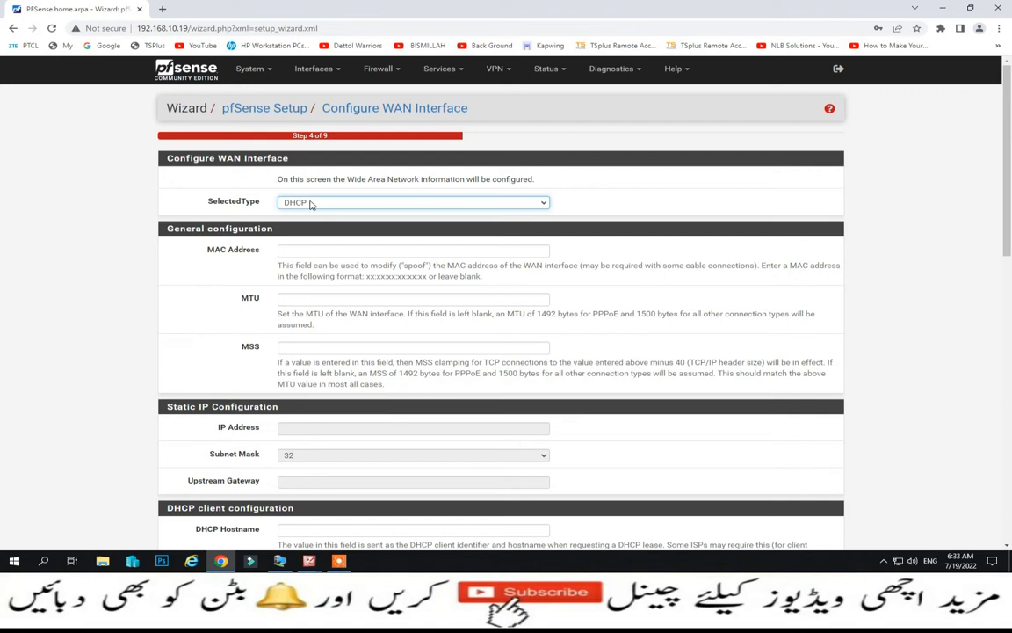
{"action": "left_click", "coordinate": [538, 204]}
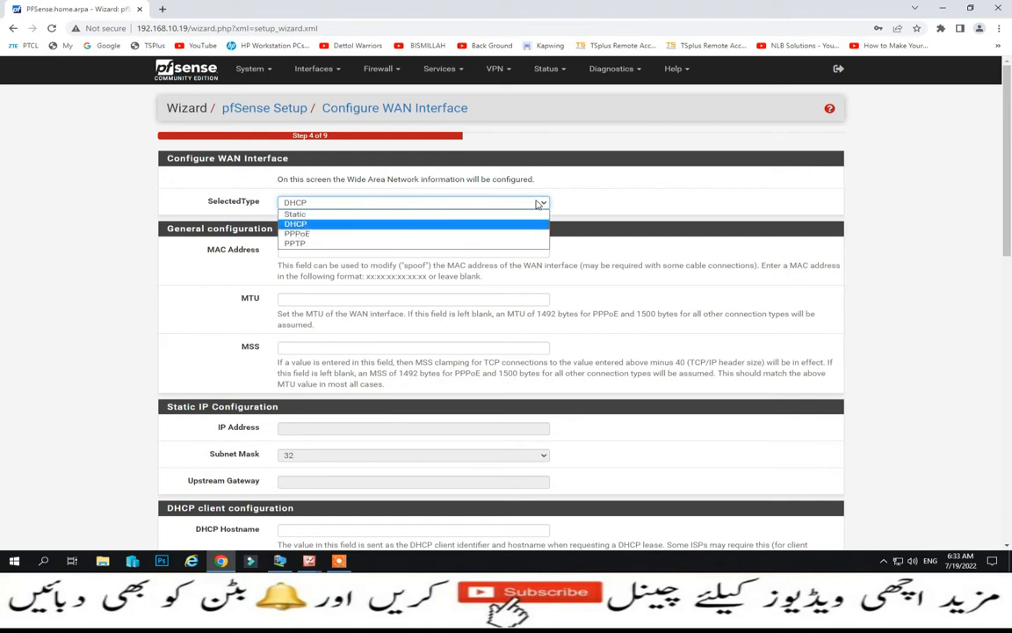
{"action": "left_click", "coordinate": [603, 206]}
{"action": "scroll", "coordinate": [307, 249], "scroll_direction": "down", "scroll_amount": 4}
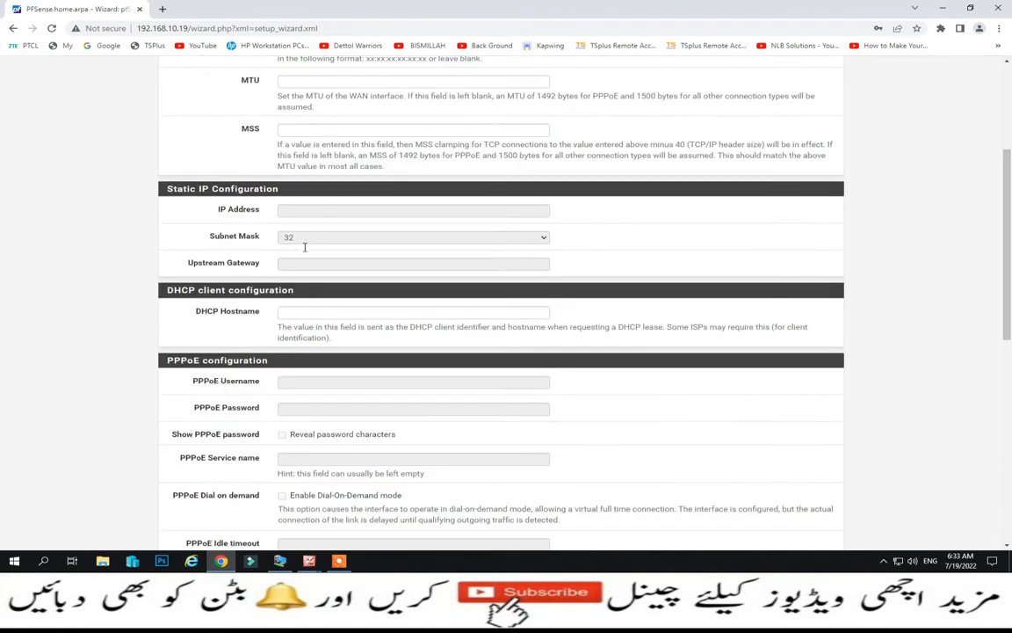
{"action": "scroll", "coordinate": [304, 290], "scroll_direction": "down", "scroll_amount": 8}
{"action": "left_click", "coordinate": [301, 494]}
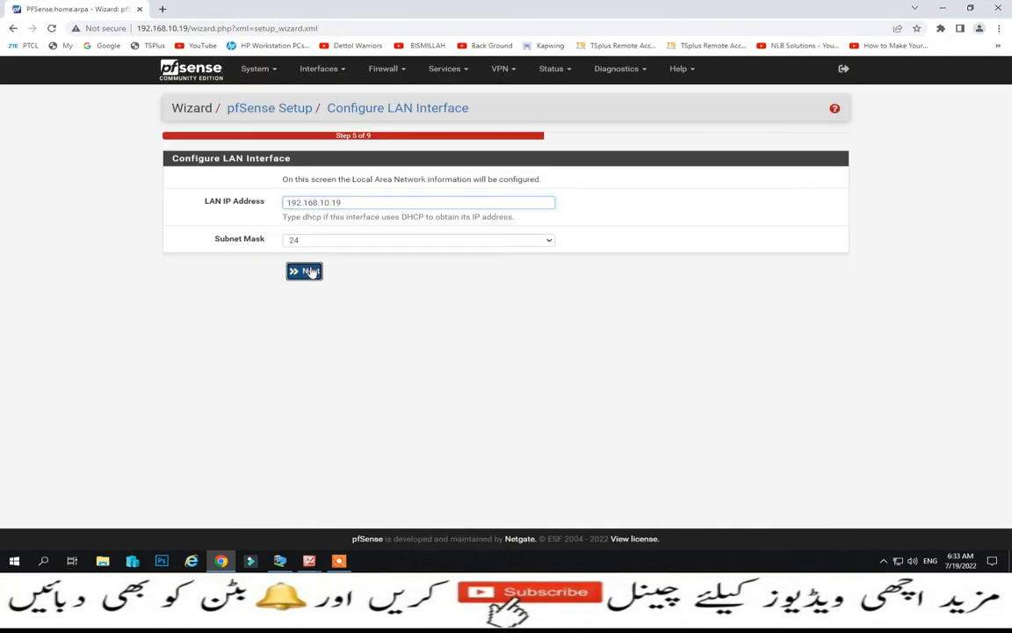
- Pass the LAN and admin password steps, reload, finish, accept the copyright notice and dismiss the survey
{"action": "left_click", "coordinate": [311, 273]}
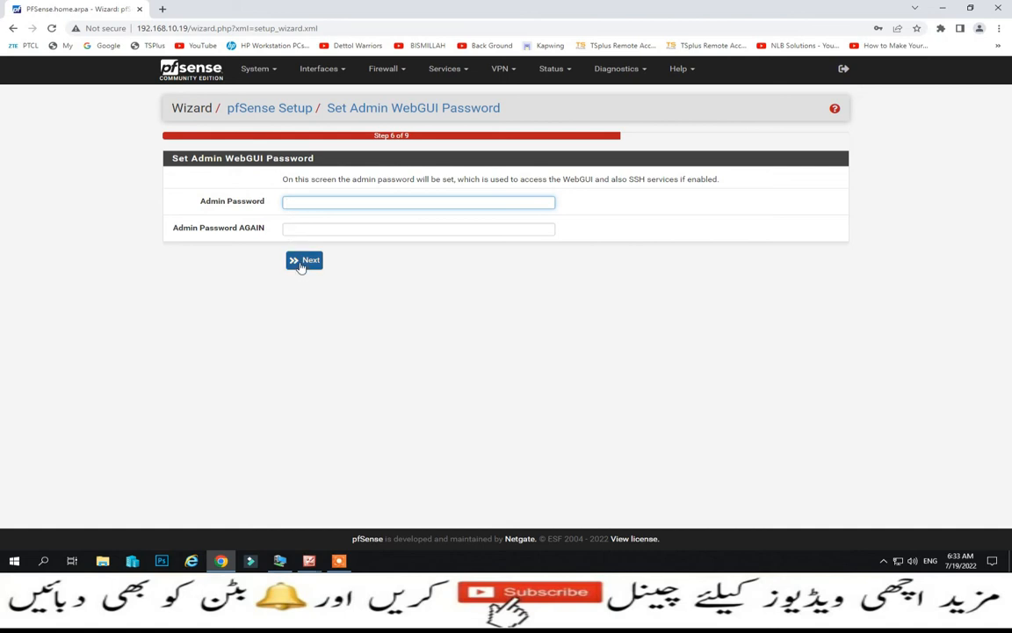
{"action": "left_click", "coordinate": [303, 262]}
{"action": "left_click", "coordinate": [318, 209]}
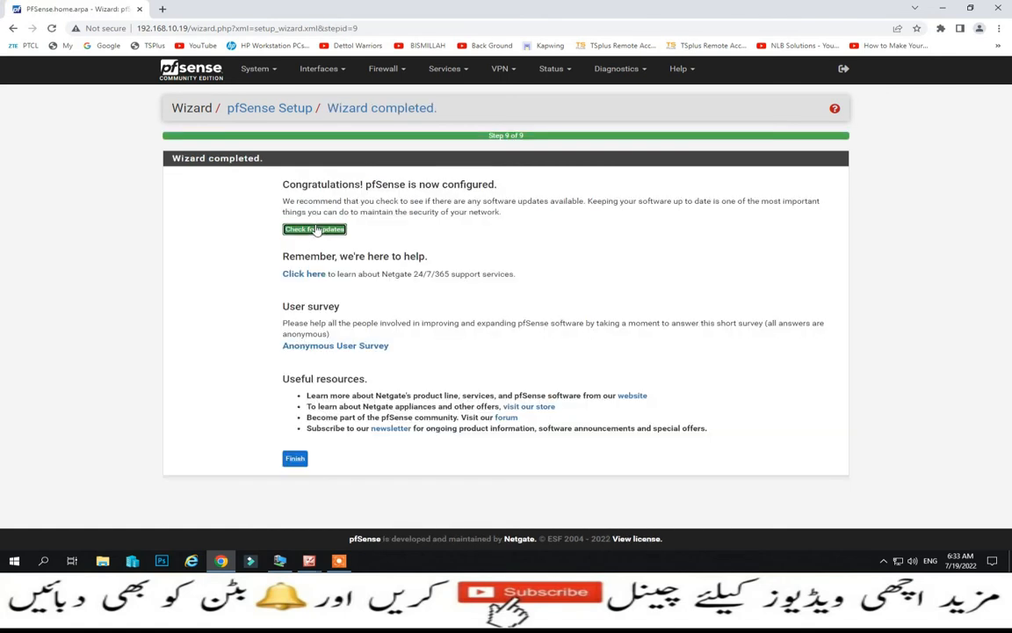
{"action": "left_click", "coordinate": [295, 458]}
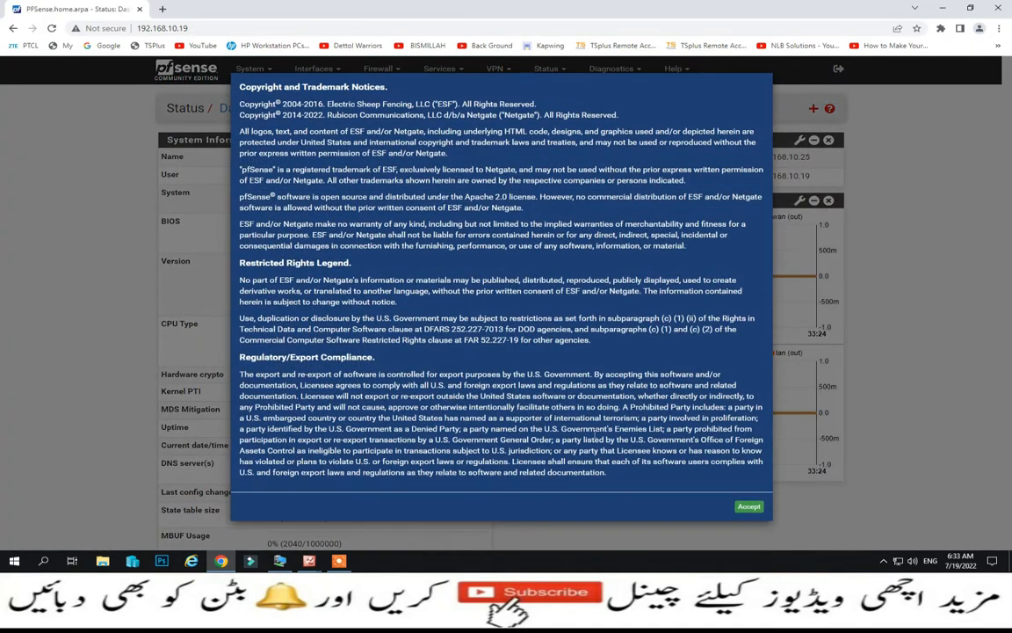
{"action": "left_click", "coordinate": [747, 506]}
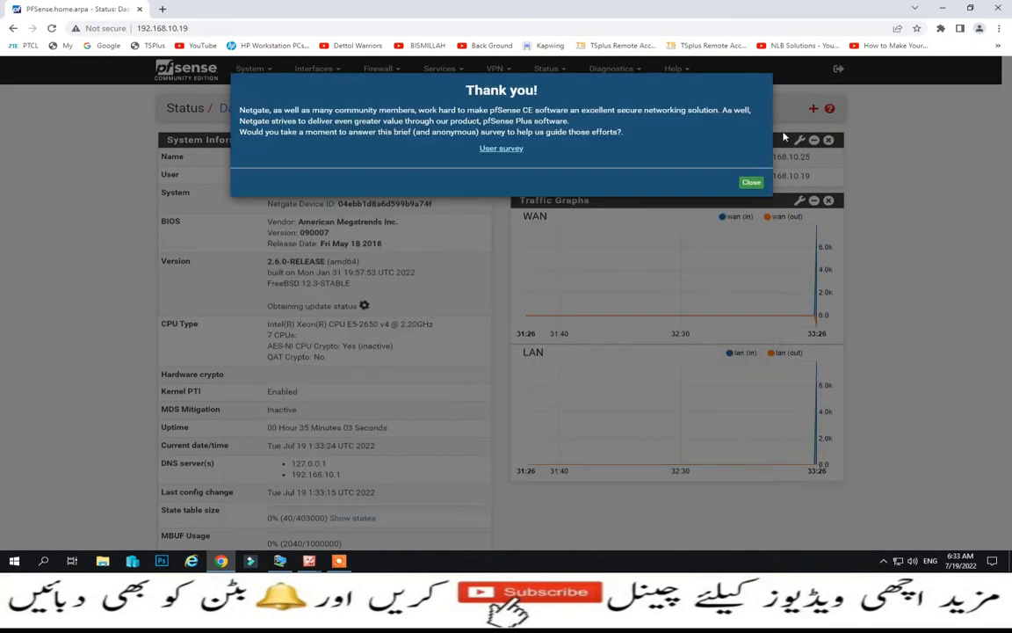
{"action": "left_click", "coordinate": [751, 185]}
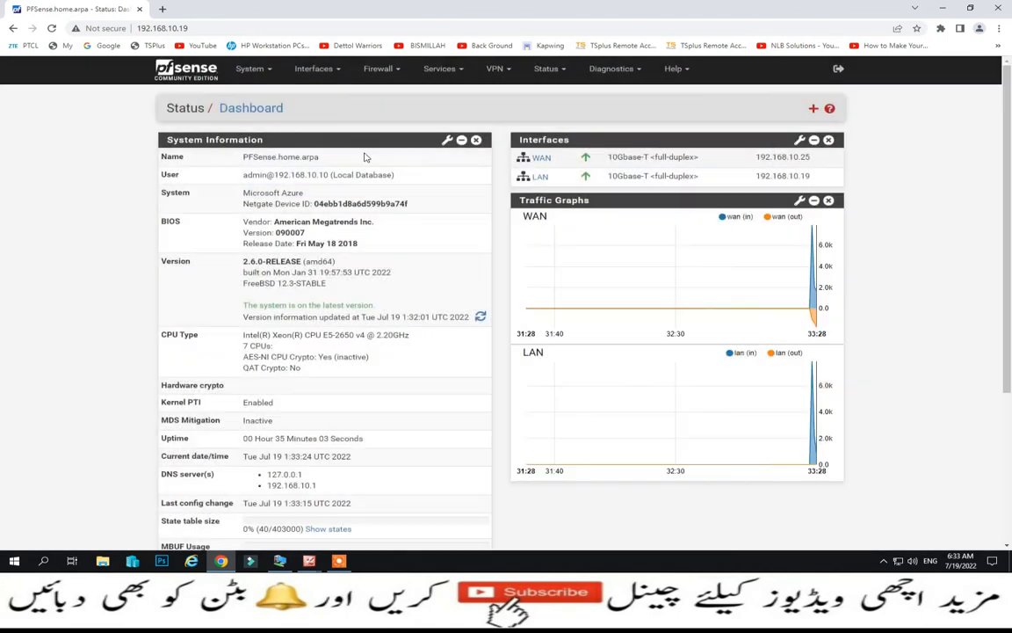
{"action": "left_click", "coordinate": [251, 69]}
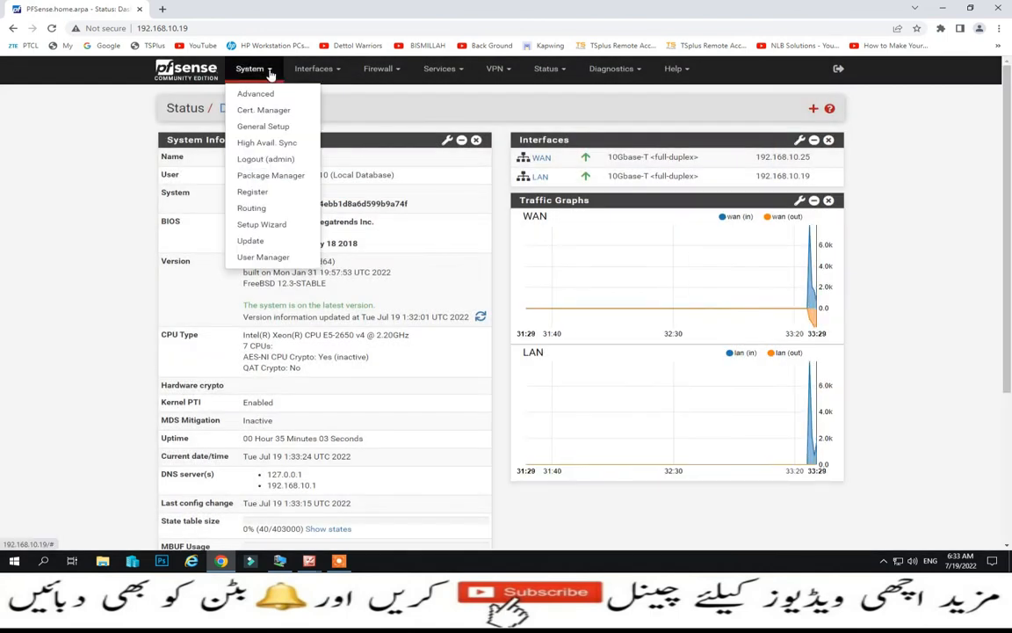
- In System > Routing, start a new gateway, abandon it unsaved, then view Static Routes
{"action": "left_click", "coordinate": [252, 207]}
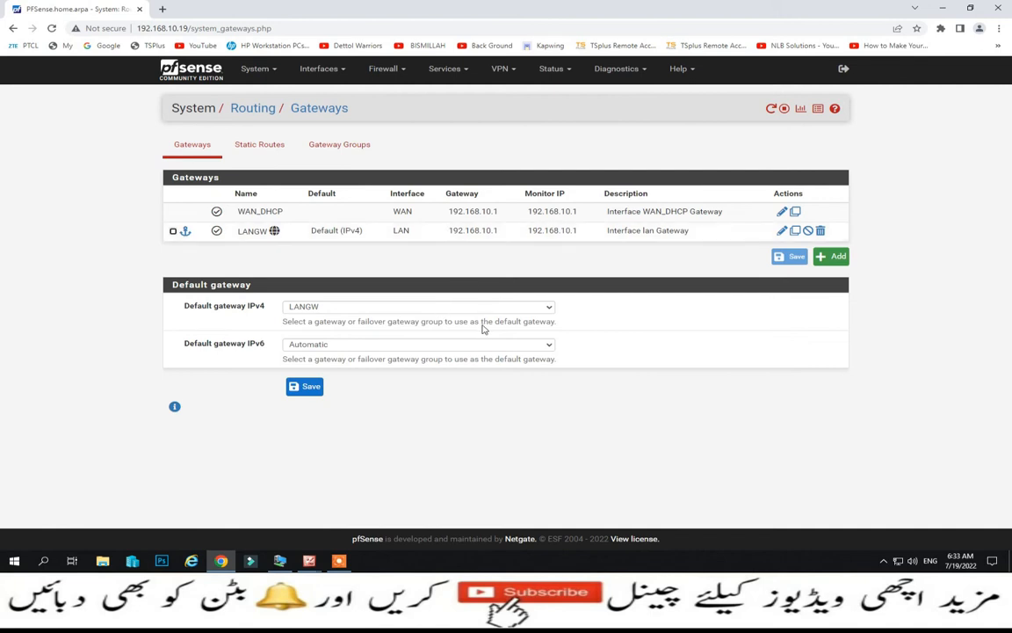
{"action": "left_click", "coordinate": [835, 258]}
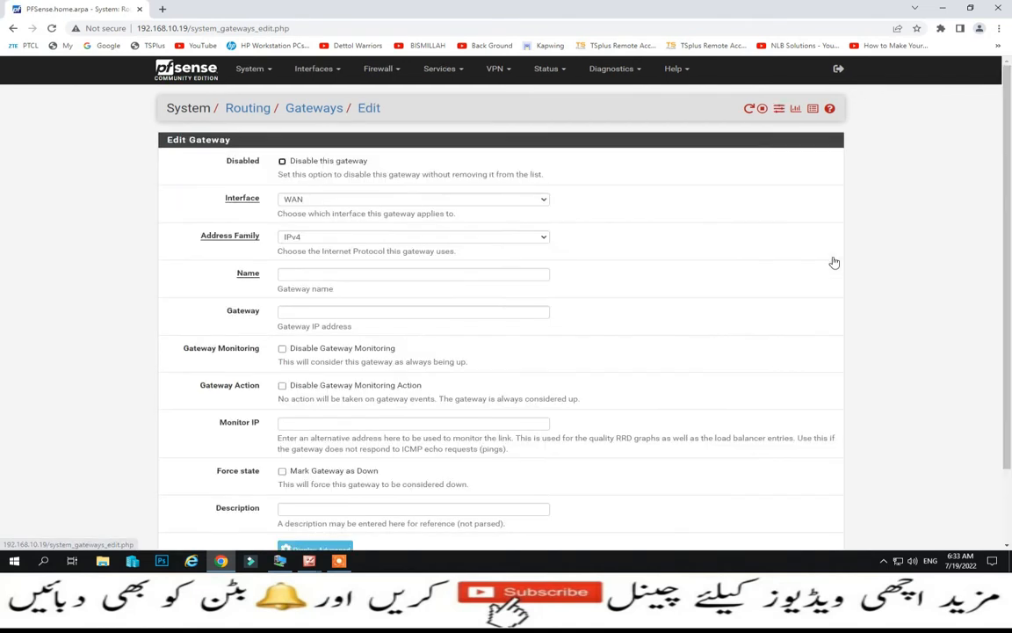
{"action": "left_click", "coordinate": [12, 29]}
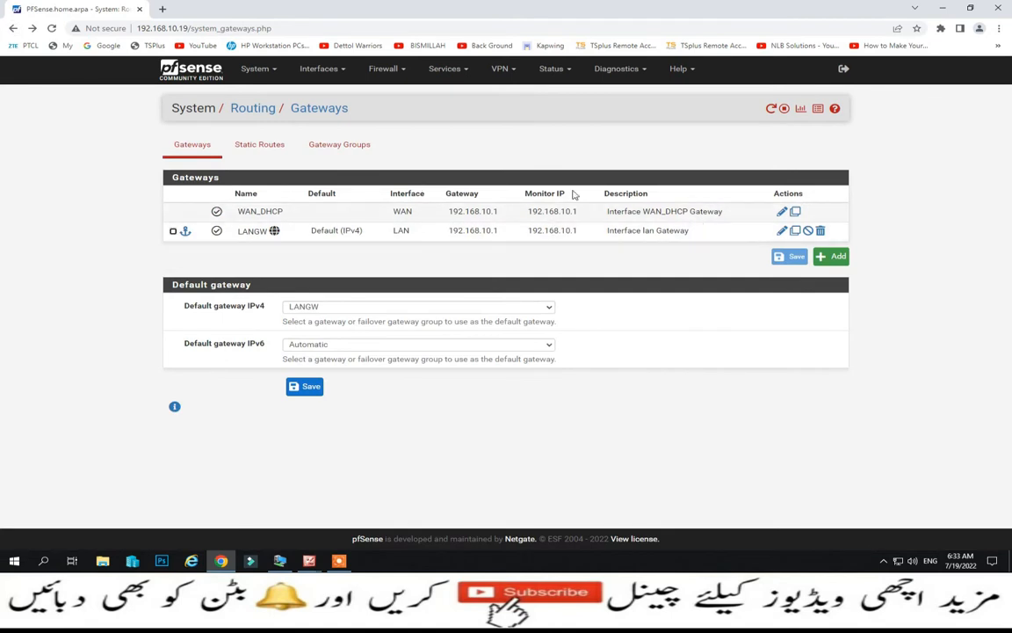
{"action": "left_click", "coordinate": [263, 148]}
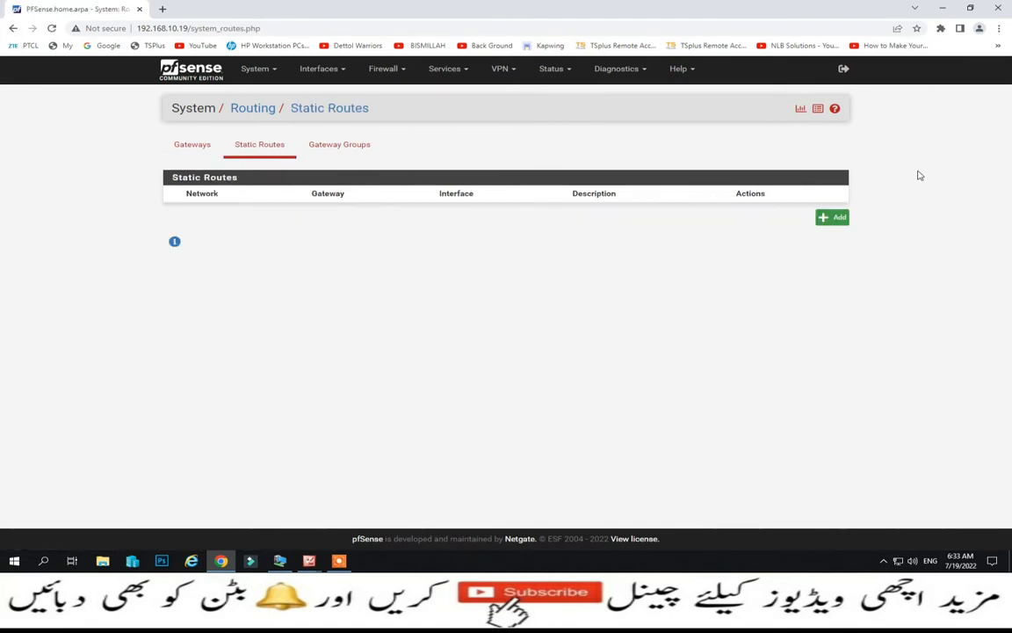
- Start a static route, check the prefix length (128) and gateway choices, then leave for Gateway Groups
{"action": "left_click", "coordinate": [839, 218]}
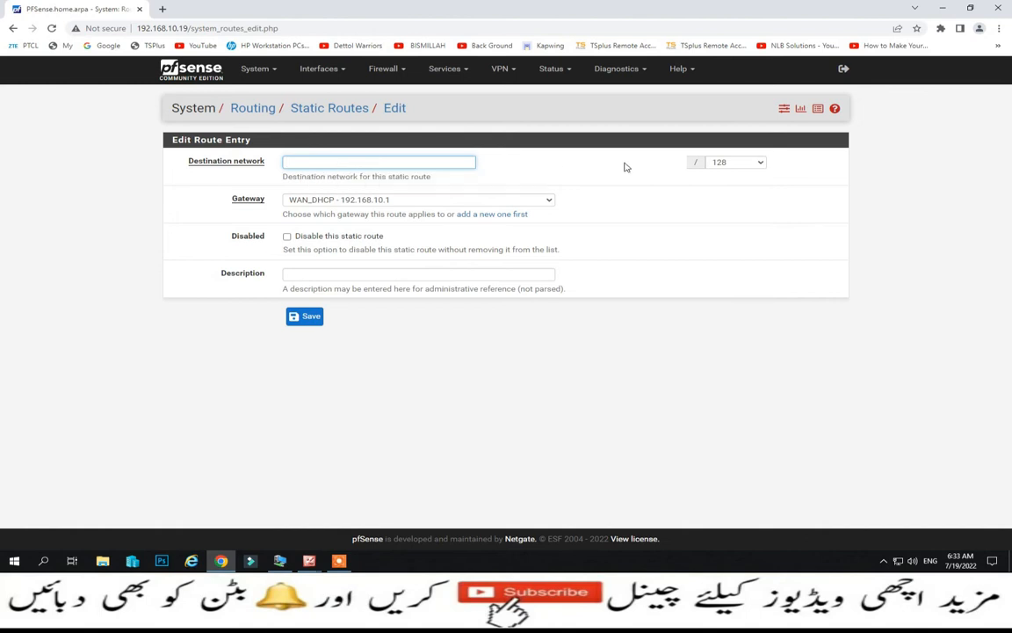
{"action": "left_click", "coordinate": [760, 163]}
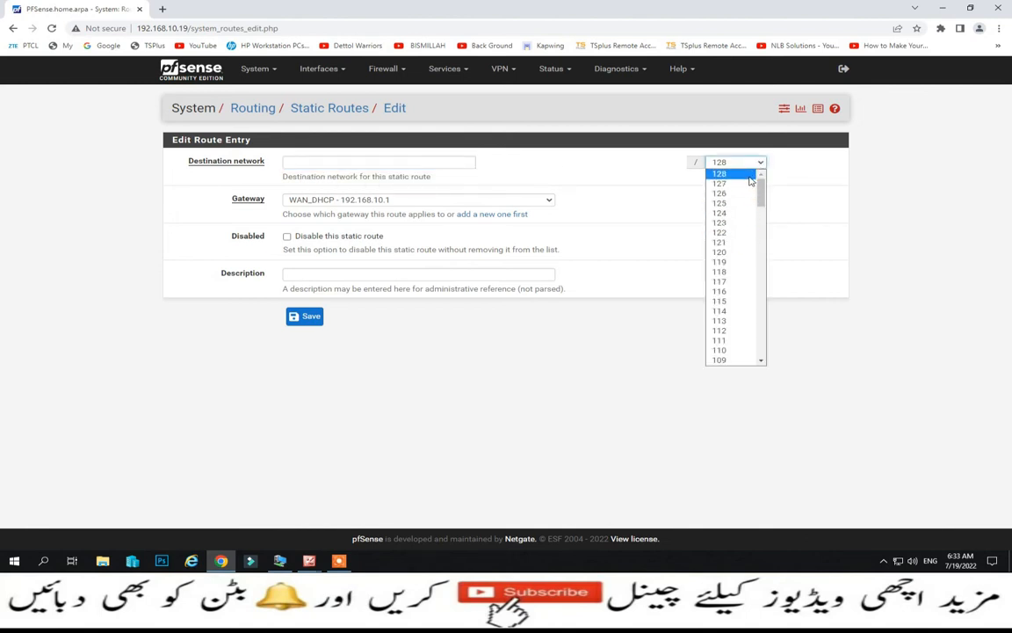
{"action": "left_click", "coordinate": [752, 180]}
{"action": "left_click", "coordinate": [549, 202]}
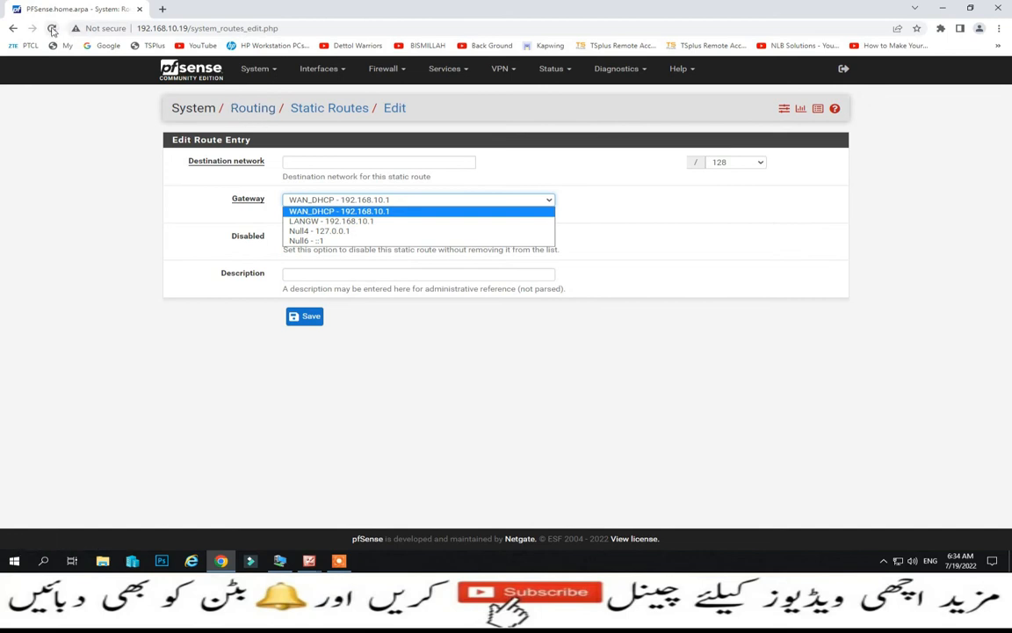
{"action": "left_click", "coordinate": [14, 29]}
{"action": "left_click", "coordinate": [314, 143]}
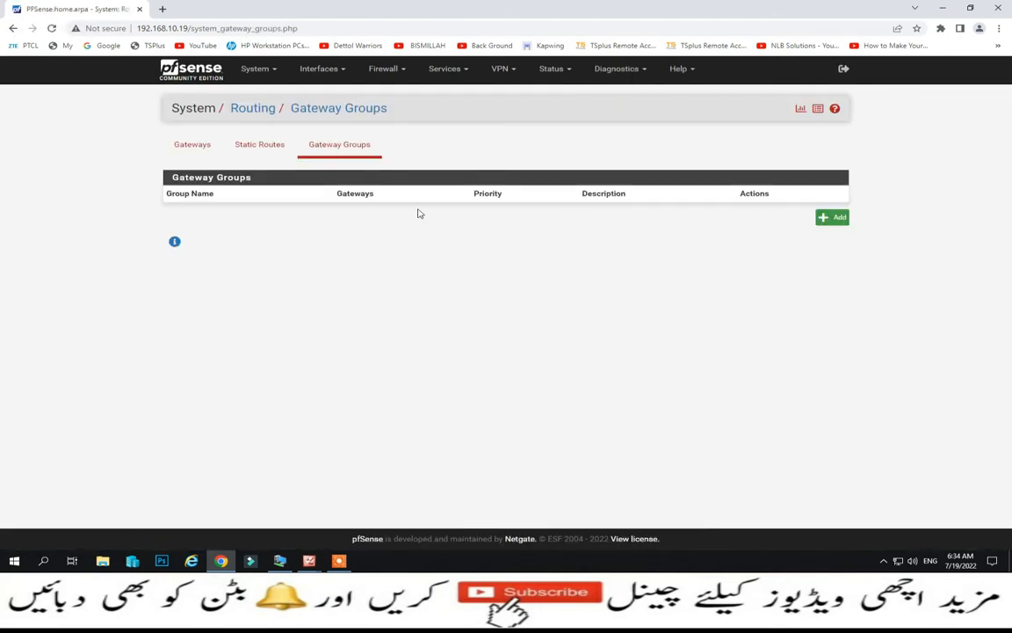
{"action": "left_click", "coordinate": [274, 74]}
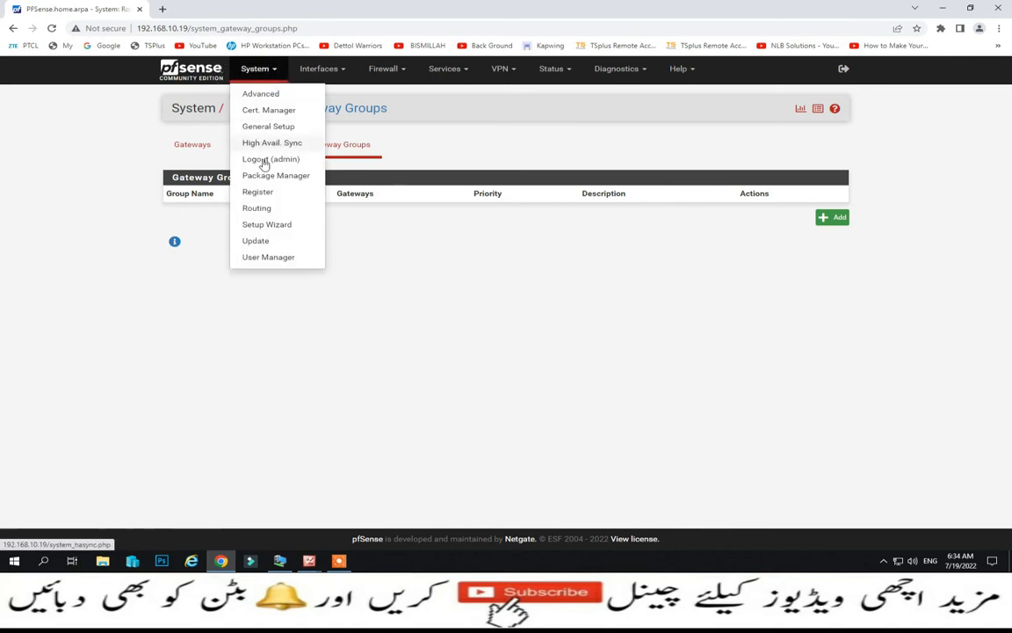
{"action": "left_click", "coordinate": [254, 206]}
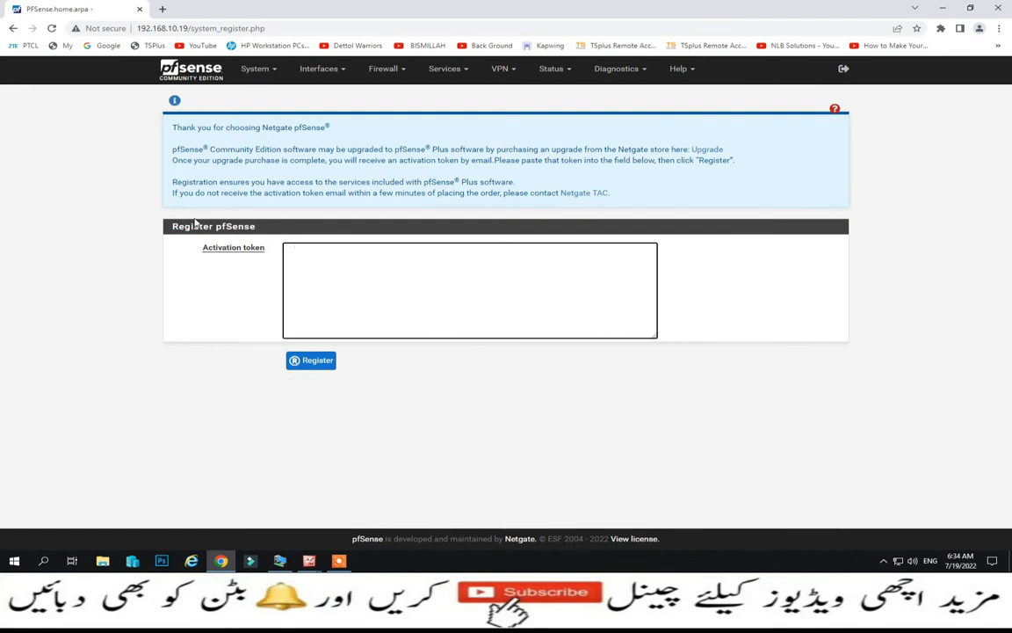
{"action": "left_click", "coordinate": [13, 29]}
- Open the Package Manager's Available Packages list and scroll through it
{"action": "left_click", "coordinate": [257, 70]}
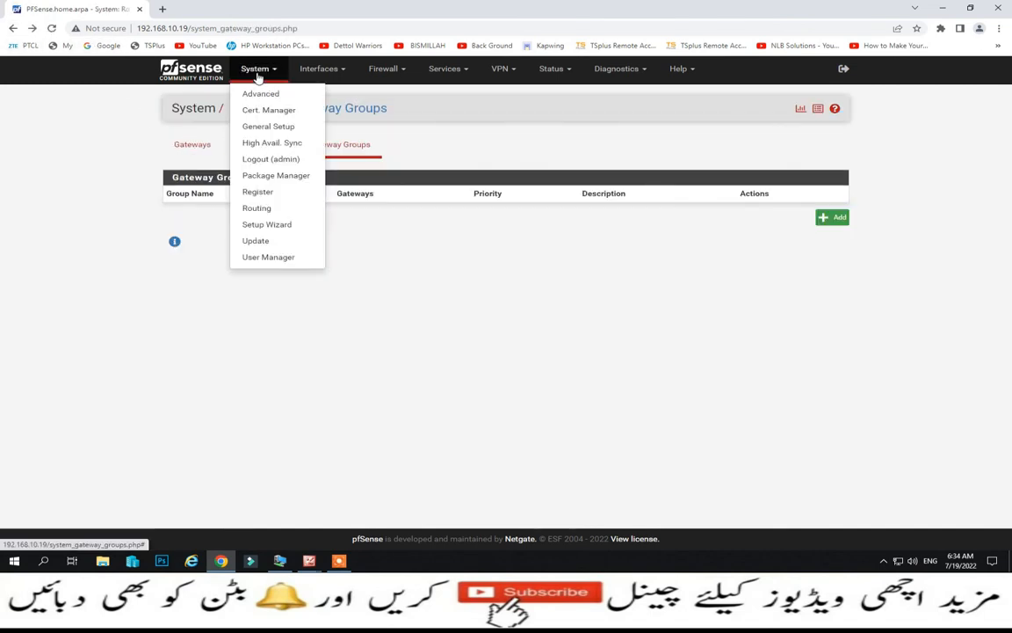
{"action": "left_click", "coordinate": [263, 174]}
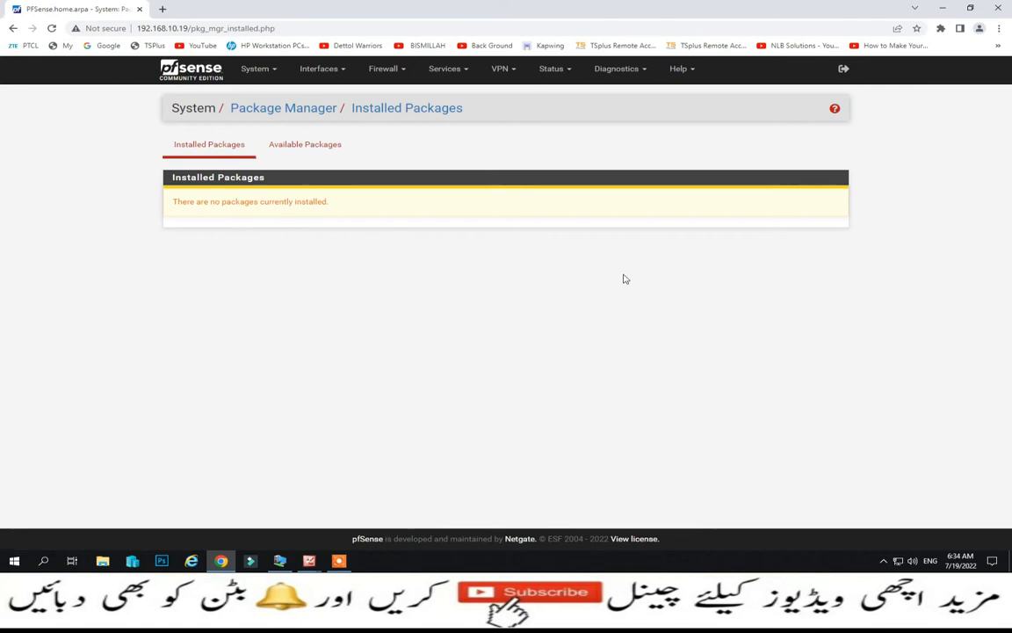
{"action": "left_click", "coordinate": [324, 147]}
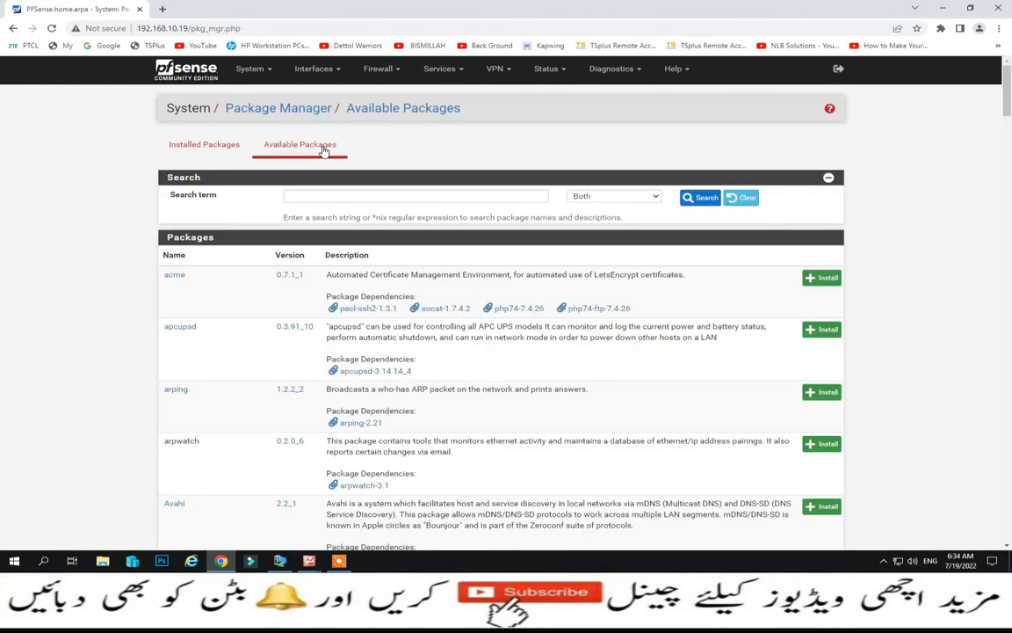
{"action": "scroll", "coordinate": [340, 305], "scroll_direction": "down", "scroll_amount": 5}
{"action": "scroll", "coordinate": [340, 305], "scroll_direction": "down", "scroll_amount": 5}
{"action": "scroll", "coordinate": [340, 305], "scroll_direction": "up", "scroll_amount": 10}
- Search the available packages for squid, then for backup
{"action": "left_click", "coordinate": [345, 199]}
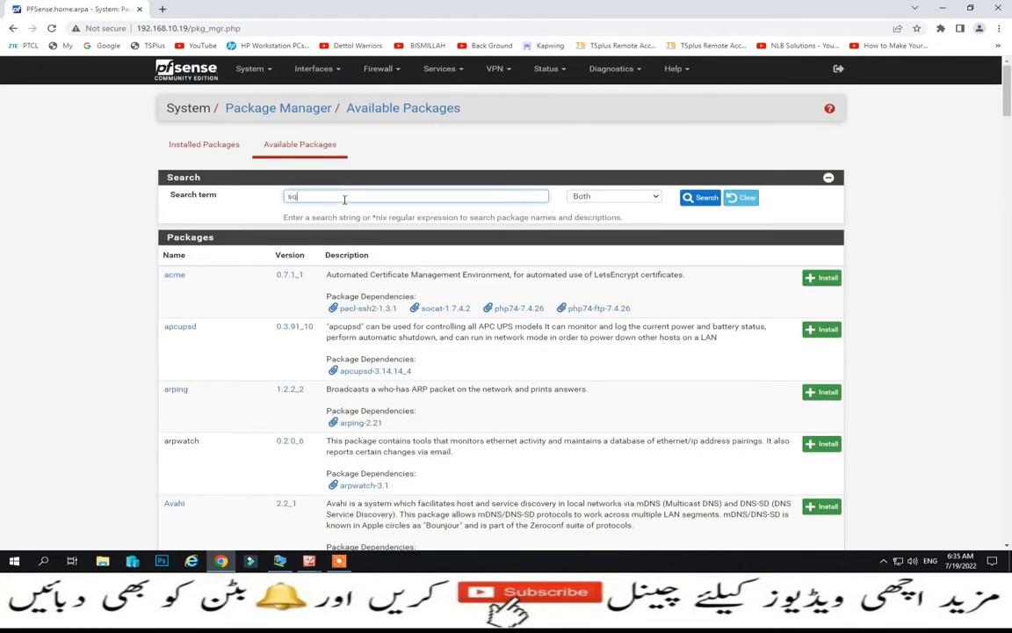
{"action": "key", "text": "Return"}
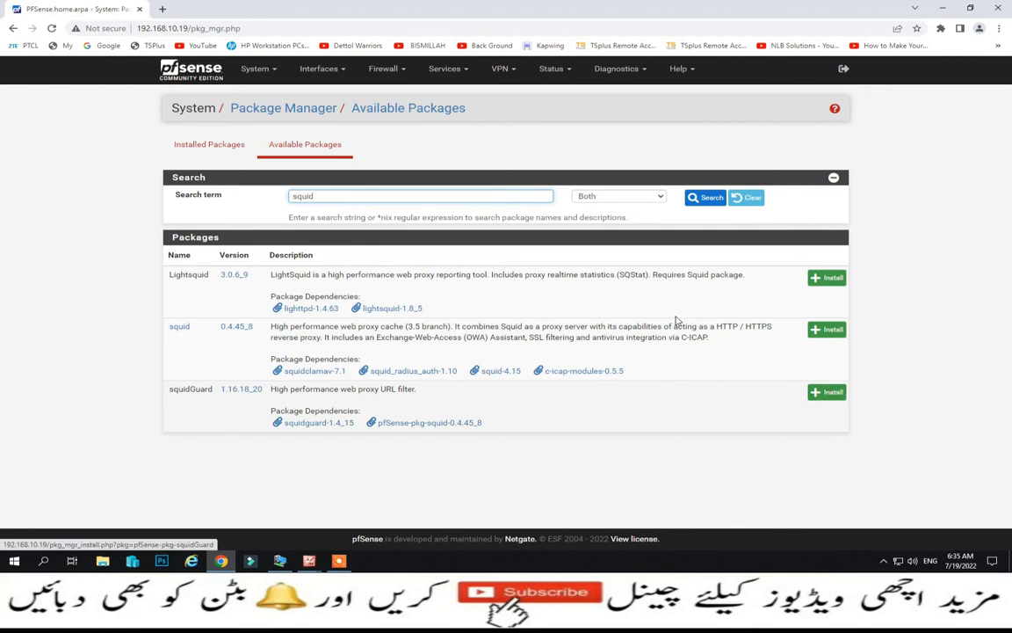
{"action": "left_click_drag", "start_coordinate": [351, 196], "coordinate": [214, 195]}
{"action": "type", "text": "l"}
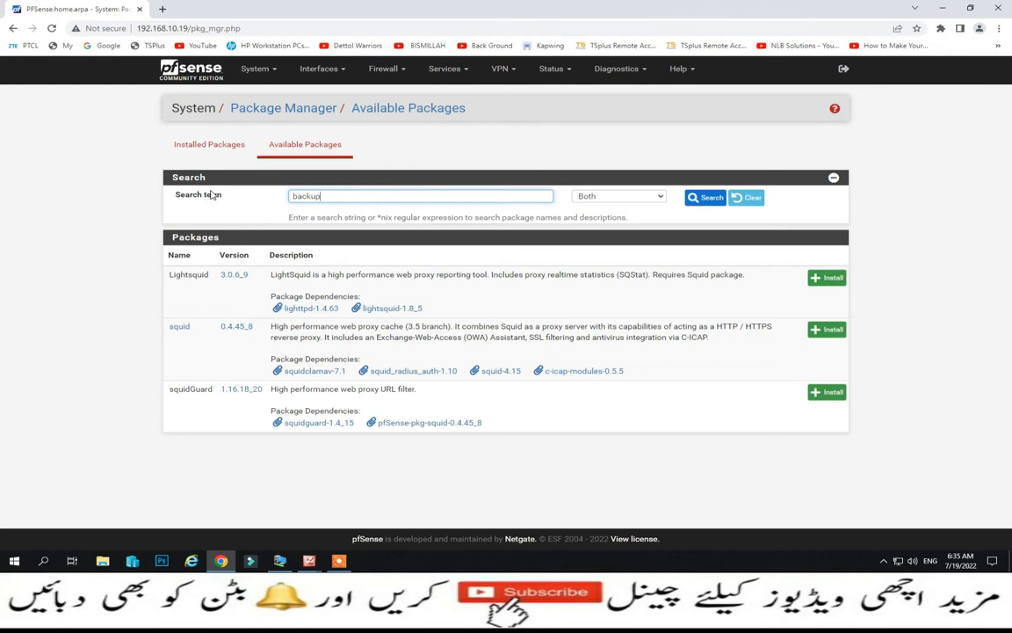
{"action": "type", "text": "ackup"}
{"action": "key", "text": "Return"}
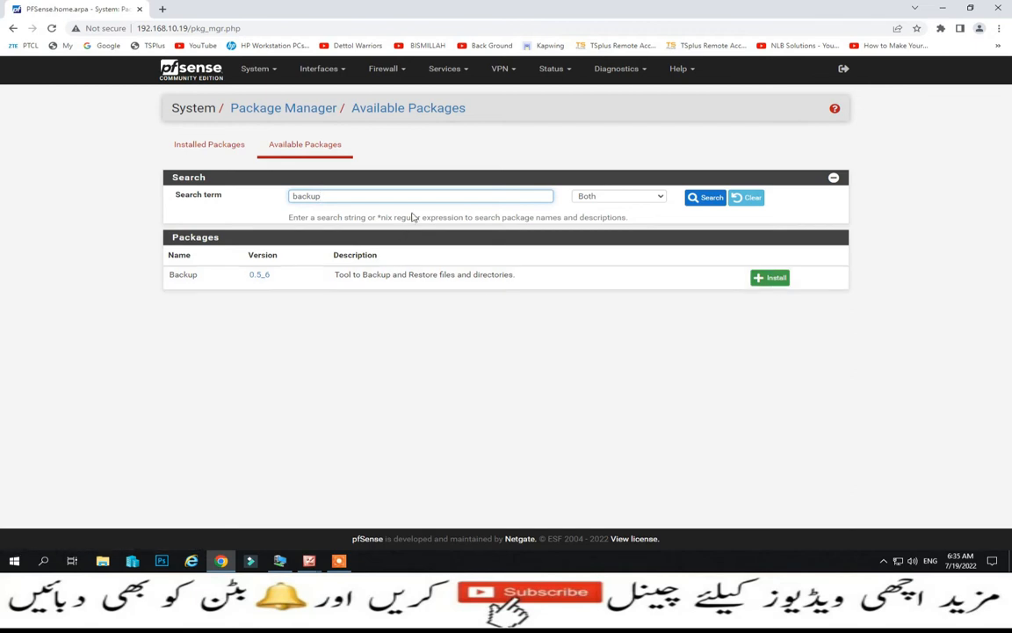
- Clear the search to list all packages, then open the socat dependency page in a background tab
{"action": "key", "text": "BackSpace"}
{"action": "key", "text": "BackSpace"}
{"action": "key", "text": "BackSpace"}
{"action": "key", "text": "BackSpace"}
{"action": "key", "text": "BackSpace"}
{"action": "key", "text": "Return"}
{"action": "scroll", "coordinate": [419, 314], "scroll_direction": "down", "scroll_amount": 20}
{"action": "scroll", "coordinate": [420, 318], "scroll_direction": "down", "scroll_amount": 15}
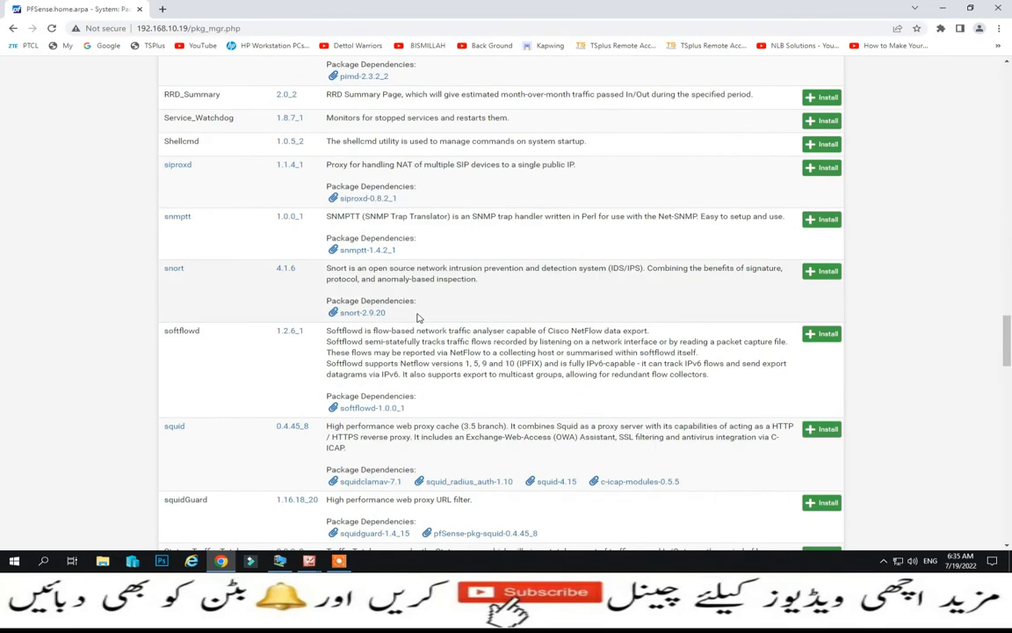
{"action": "scroll", "coordinate": [419, 318], "scroll_direction": "down", "scroll_amount": 10}
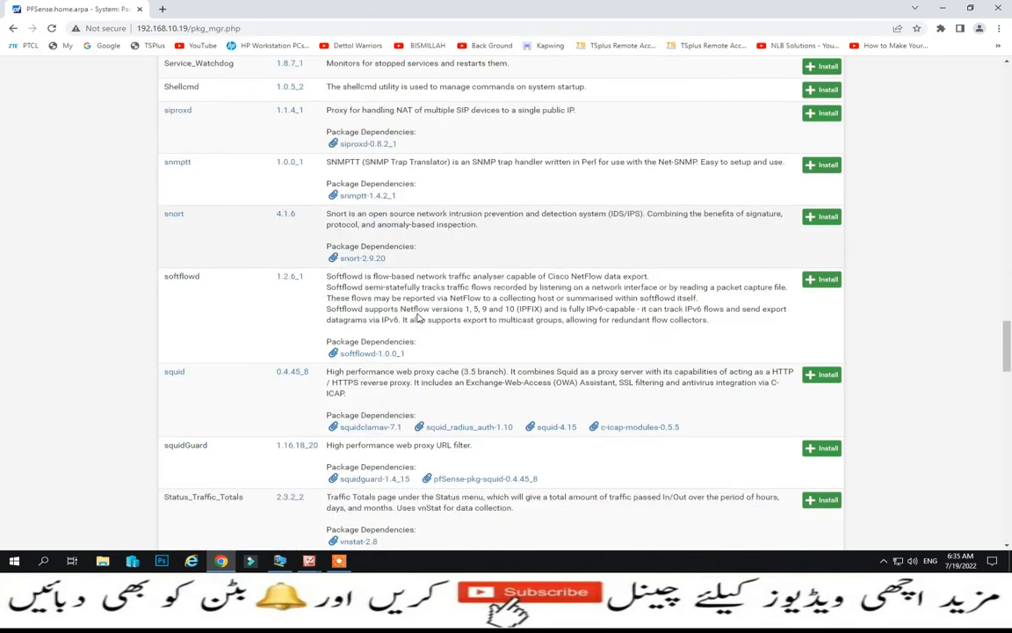
{"action": "scroll", "coordinate": [419, 313], "scroll_direction": "up", "scroll_amount": 5}
{"action": "scroll", "coordinate": [420, 313], "scroll_direction": "up", "scroll_amount": 20}
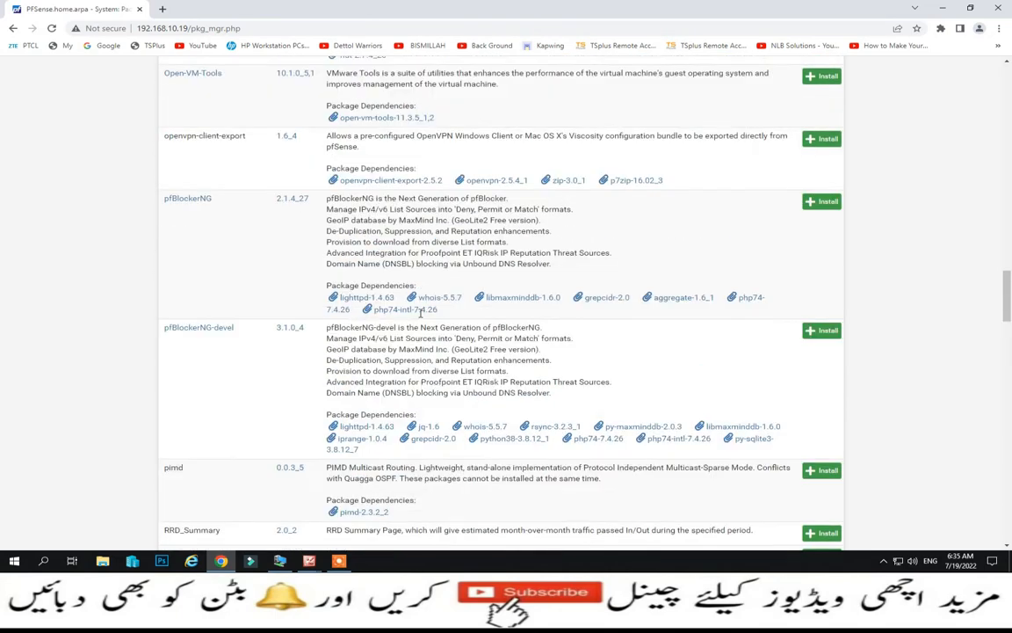
{"action": "middle_click", "coordinate": [421, 314]}
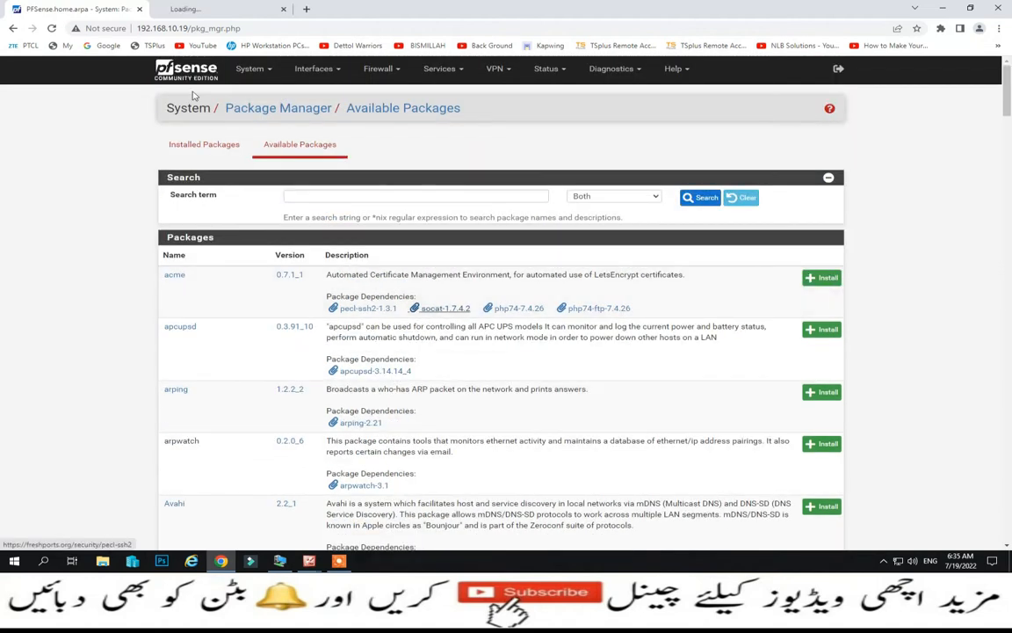
- Log out of the web interface and sign back in using the browser's saved credentials
{"action": "left_click", "coordinate": [250, 69]}
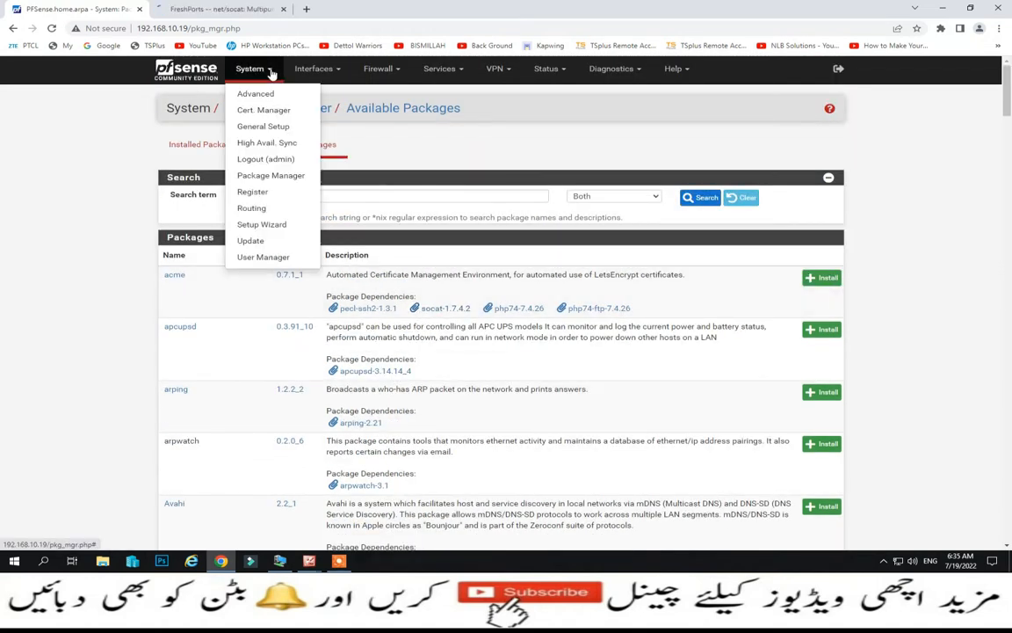
{"action": "left_click", "coordinate": [268, 160]}
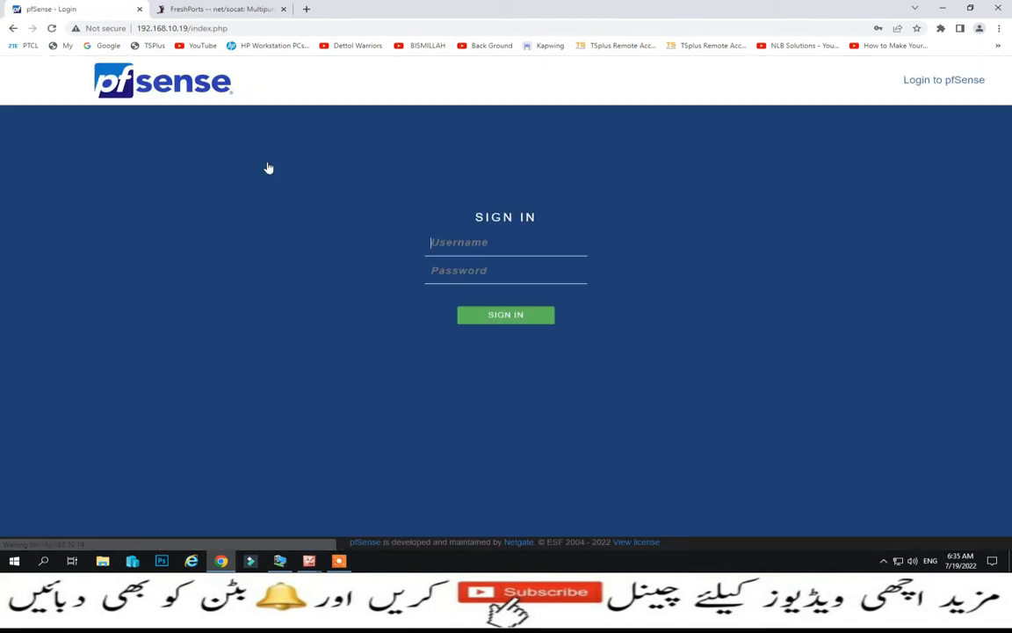
{"action": "left_click", "coordinate": [450, 239]}
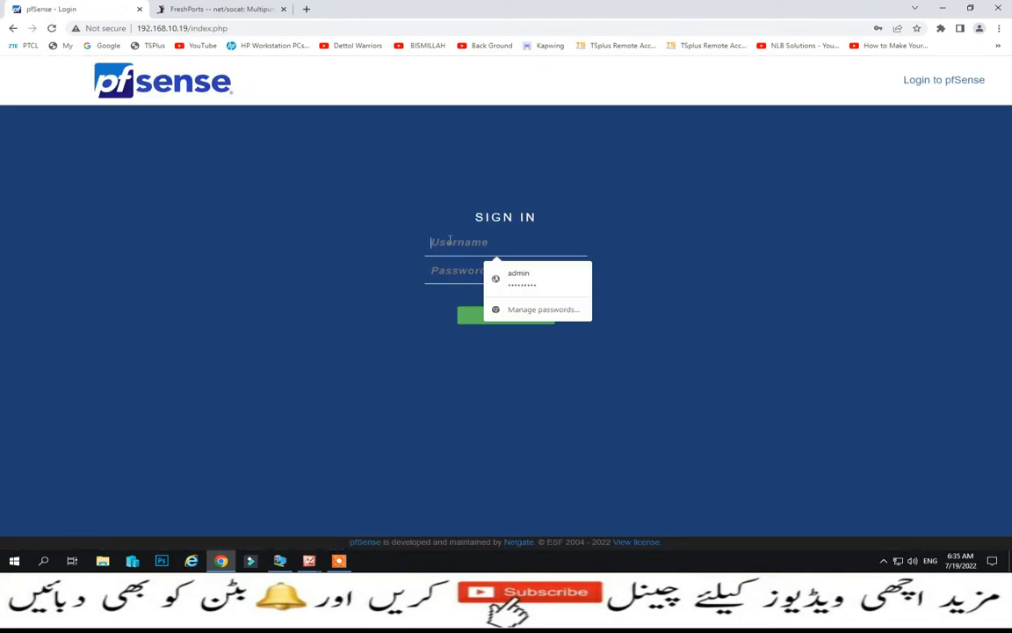
{"action": "left_click", "coordinate": [517, 277]}
{"action": "left_click", "coordinate": [502, 317]}
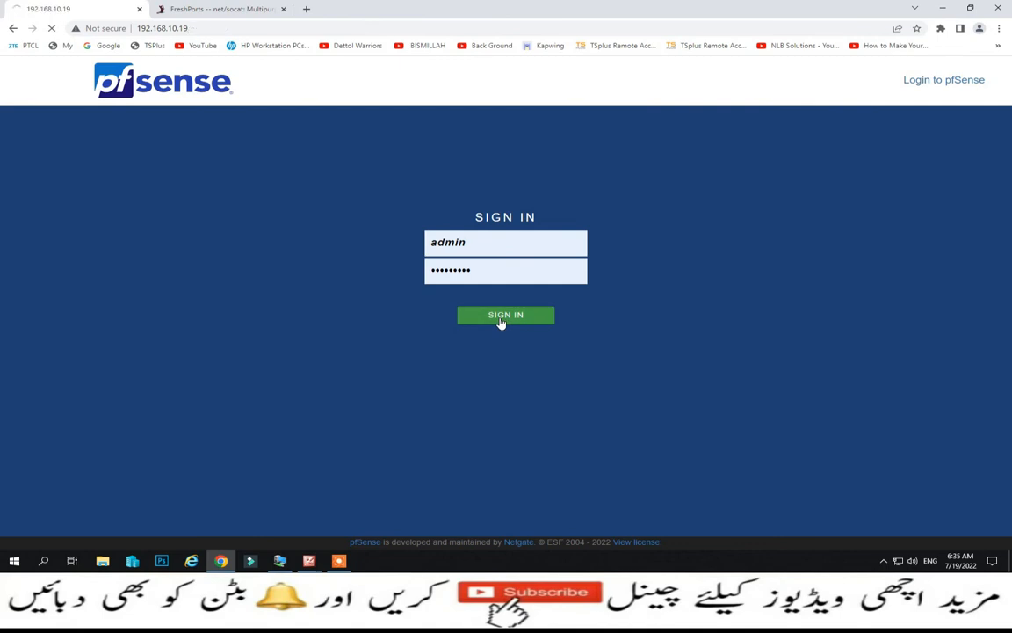
{"action": "left_click", "coordinate": [255, 68]}
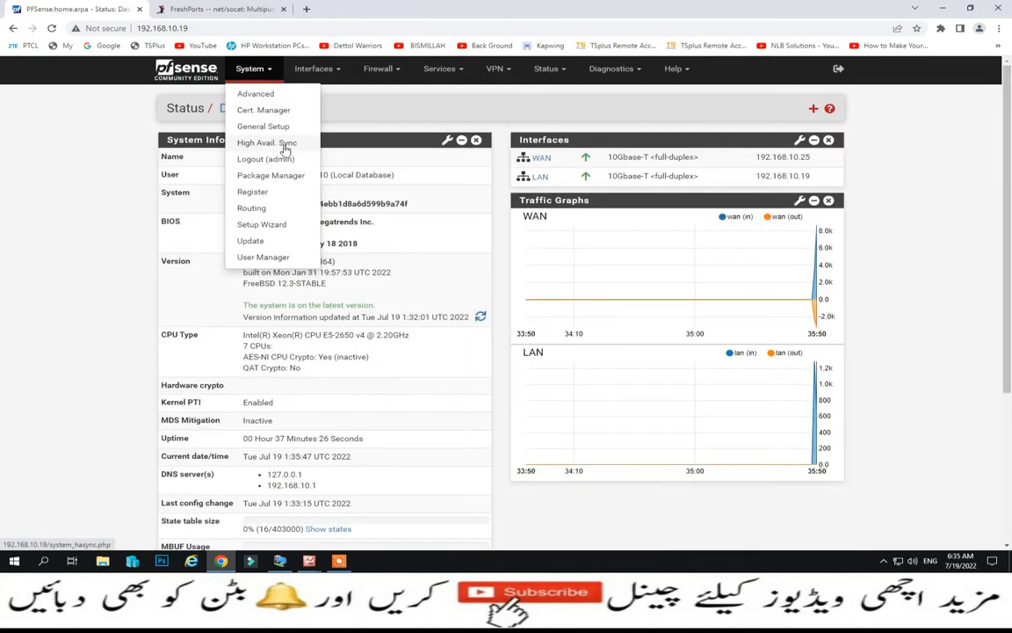
- On High Availability Sync, change Synchronize Interface from WAN to LAN and focus the pfsync peer IP field
{"action": "left_click", "coordinate": [256, 142]}
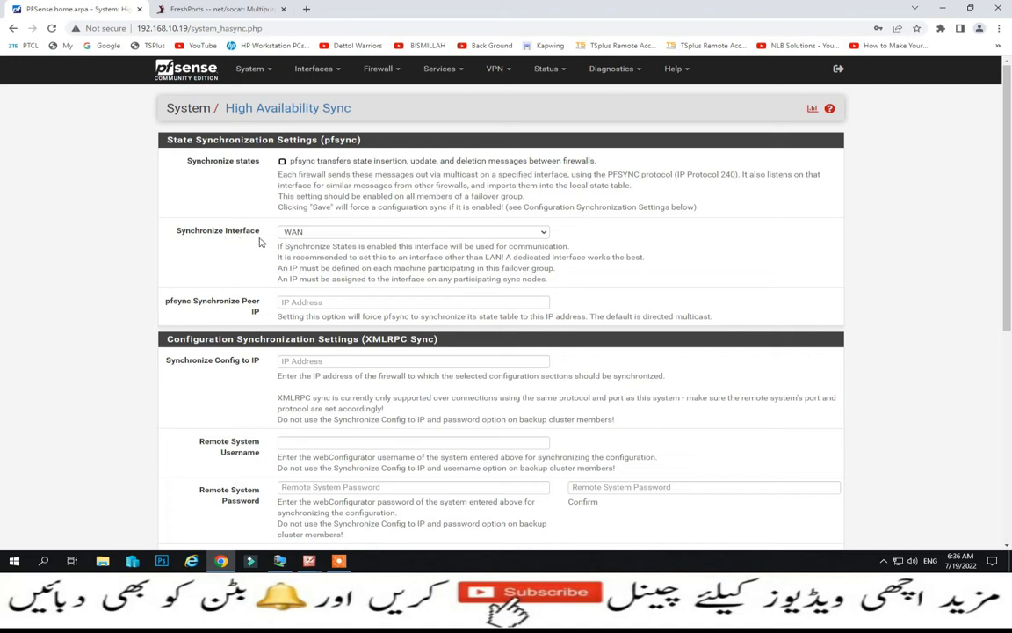
{"action": "left_click", "coordinate": [540, 233]}
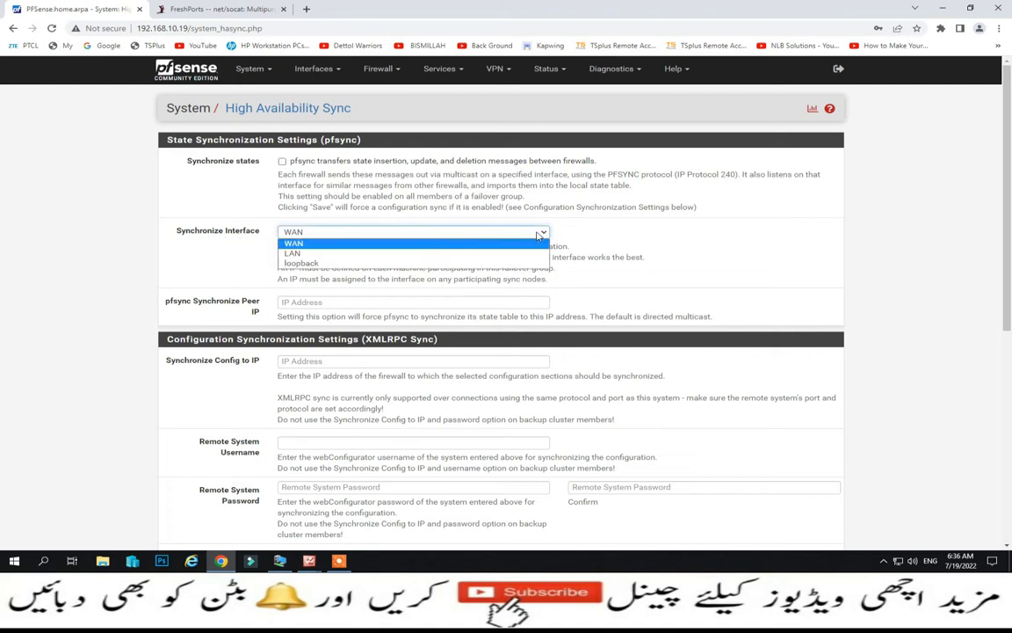
{"action": "left_click", "coordinate": [508, 256]}
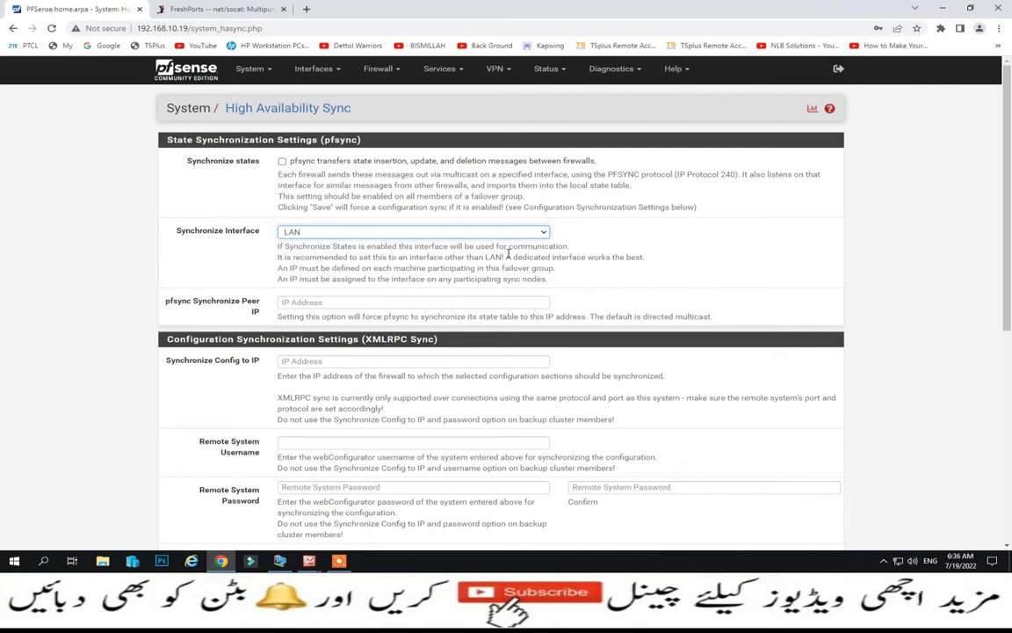
{"action": "left_click", "coordinate": [315, 302]}
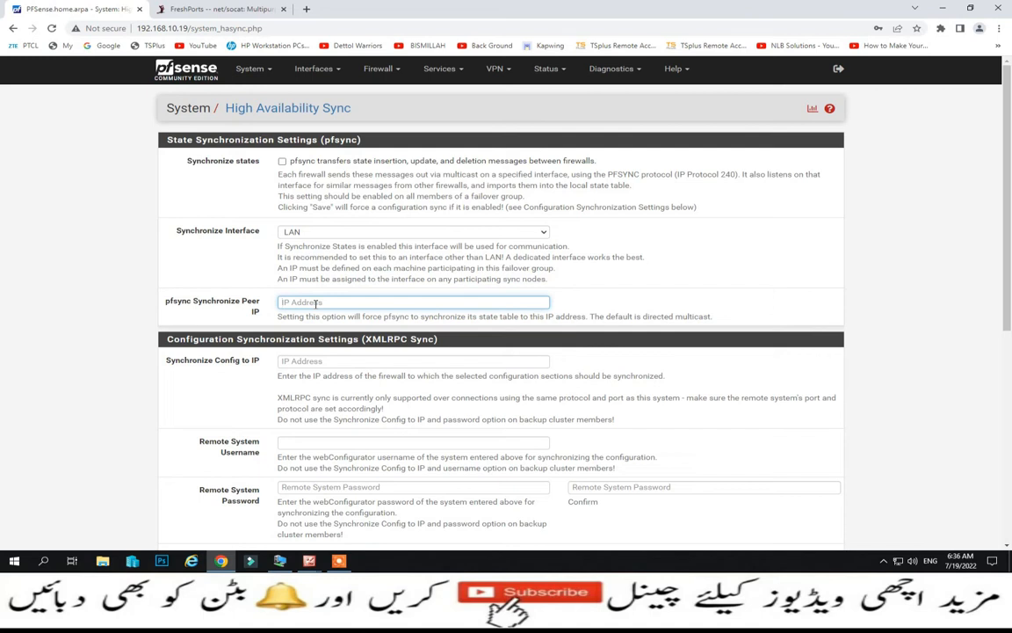
{"action": "scroll", "coordinate": [335, 268], "scroll_direction": "down", "scroll_amount": 3}
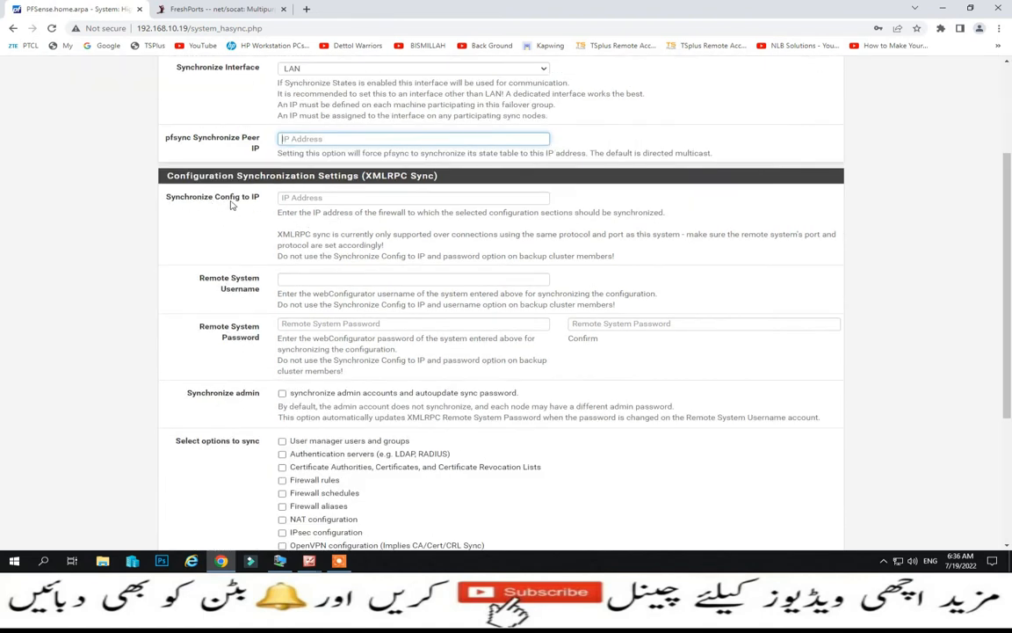
- Review the sync options and toggle User manager users and groups and Authentication servers
{"action": "scroll", "coordinate": [329, 215], "scroll_direction": "down", "scroll_amount": 3}
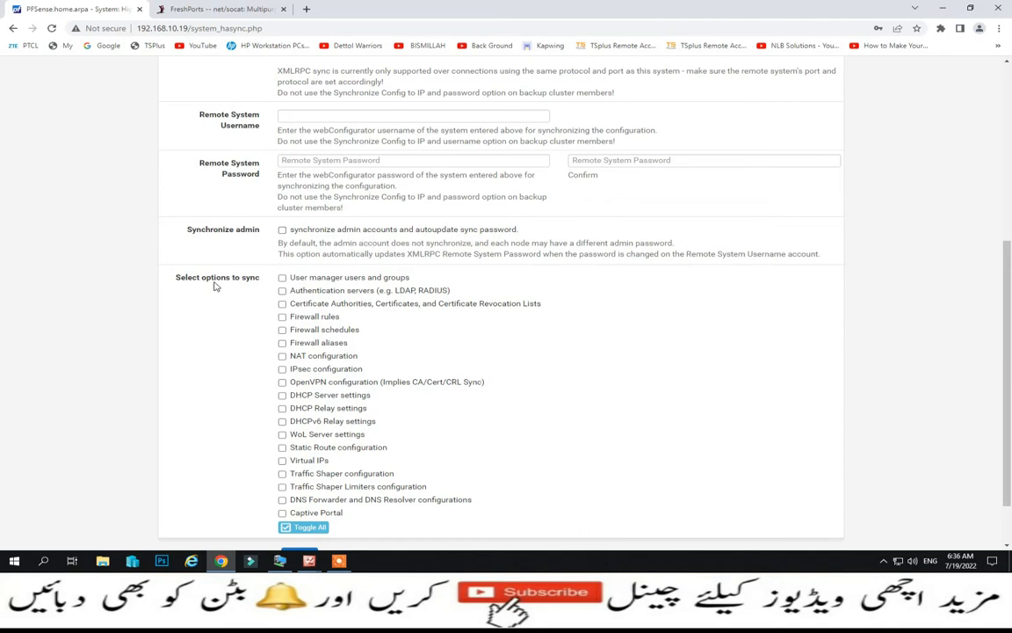
{"action": "scroll", "coordinate": [198, 285], "scroll_direction": "down", "scroll_amount": 1}
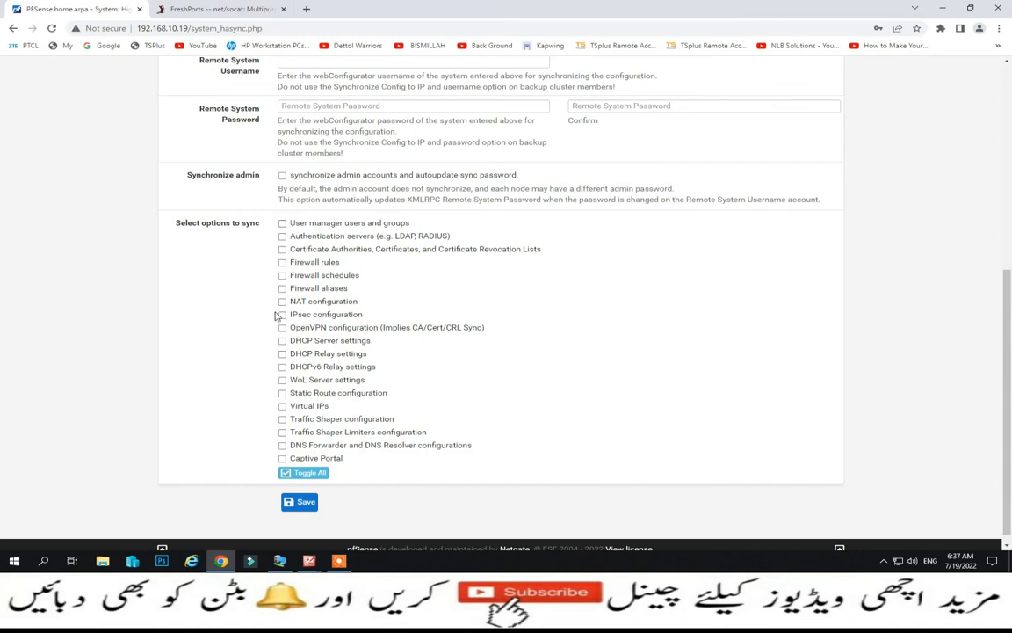
{"action": "left_click", "coordinate": [282, 224]}
{"action": "left_click", "coordinate": [282, 235]}
- Set the Synchronize Interface back to WAN
{"action": "scroll", "coordinate": [444, 433], "scroll_direction": "up", "scroll_amount": 2}
{"action": "scroll", "coordinate": [444, 432], "scroll_direction": "up", "scroll_amount": 2}
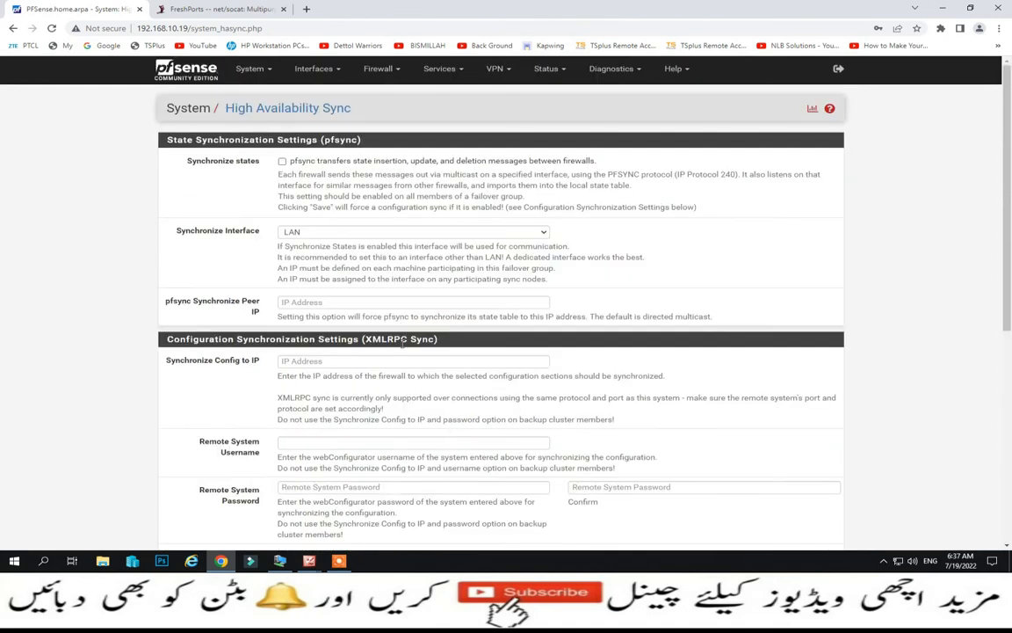
{"action": "left_click", "coordinate": [531, 234]}
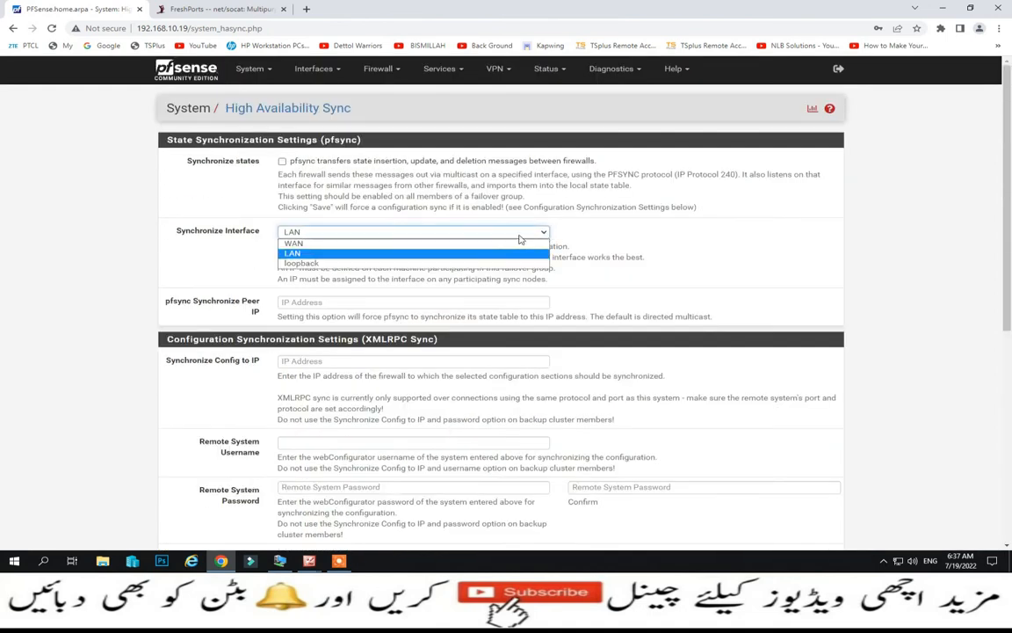
{"action": "left_click", "coordinate": [464, 244]}
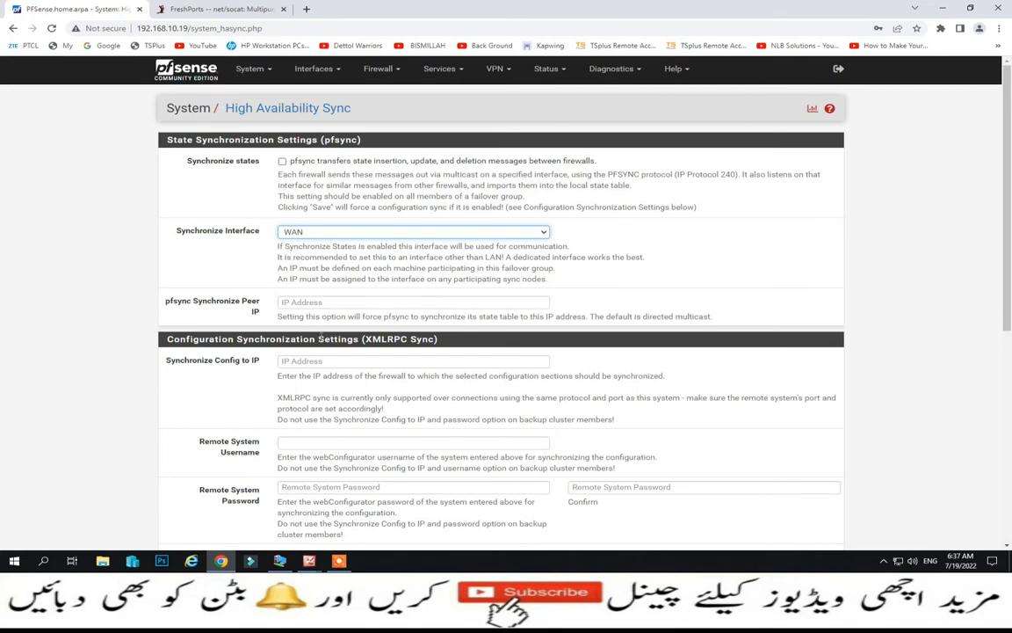
- Open System > General Setup and keep English as the interface language
{"action": "left_click", "coordinate": [274, 74]}
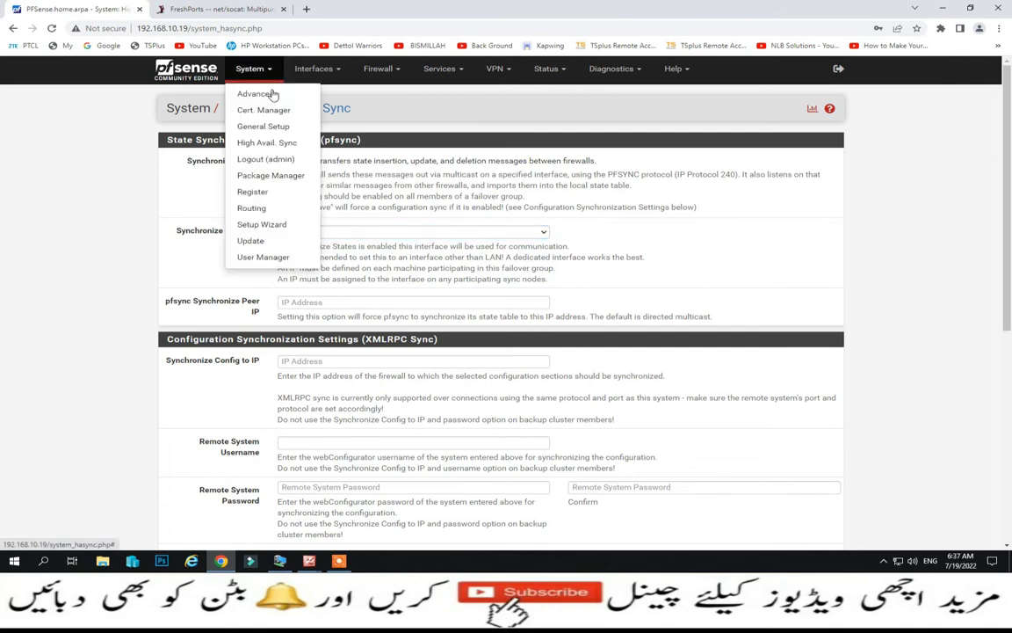
{"action": "left_click", "coordinate": [267, 127]}
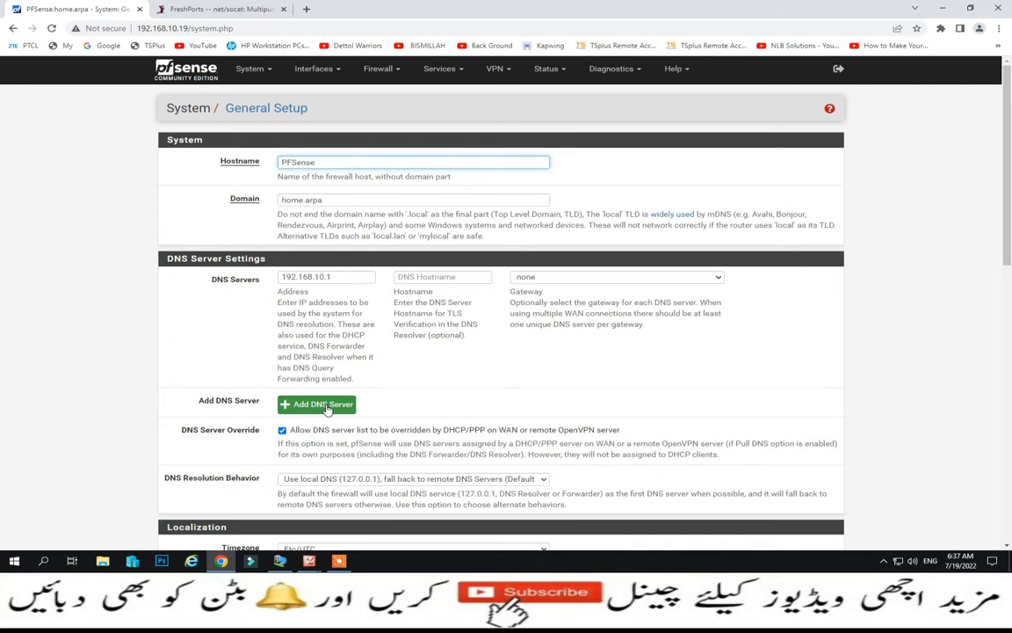
{"action": "scroll", "coordinate": [327, 409], "scroll_direction": "down", "scroll_amount": 1}
{"action": "scroll", "coordinate": [369, 367], "scroll_direction": "down", "scroll_amount": 2}
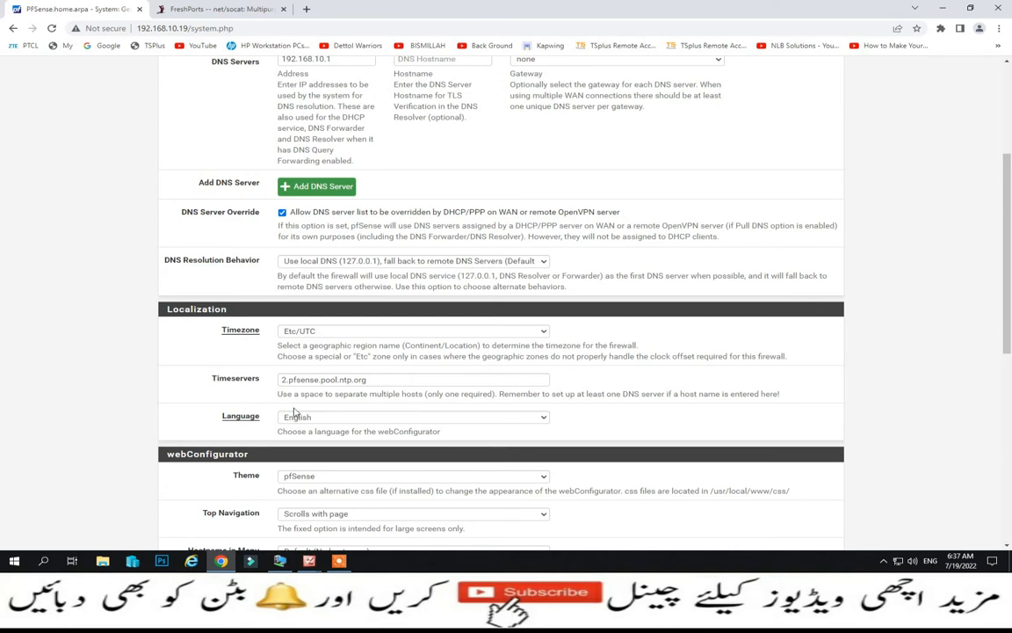
{"action": "left_click", "coordinate": [546, 419]}
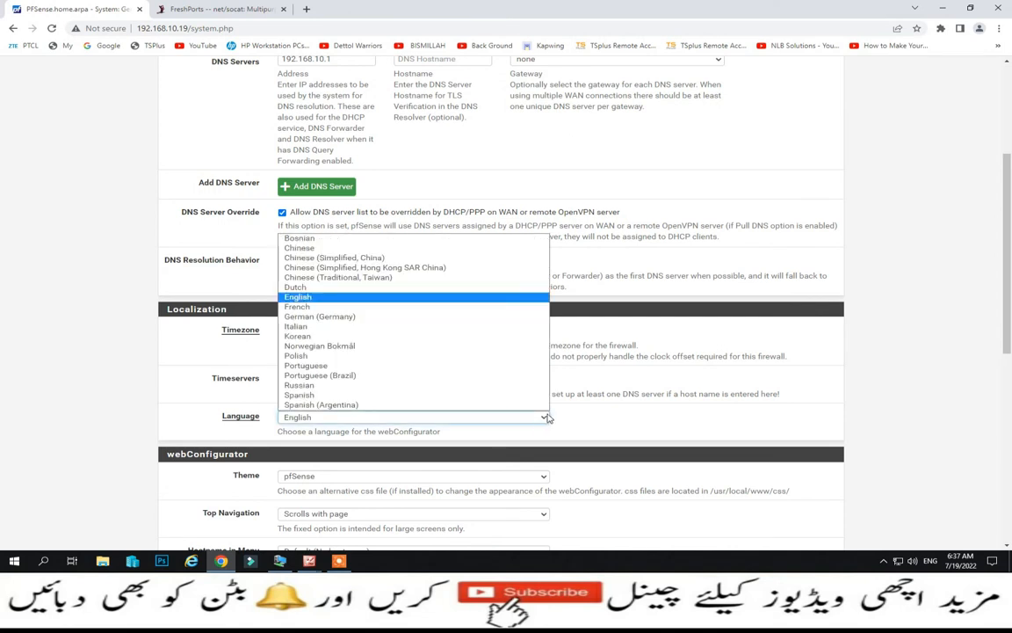
{"action": "left_click", "coordinate": [441, 302]}
- Leave the theme as pfSense and the login page color as Dark Blue
{"action": "scroll", "coordinate": [445, 322], "scroll_direction": "down", "scroll_amount": 3}
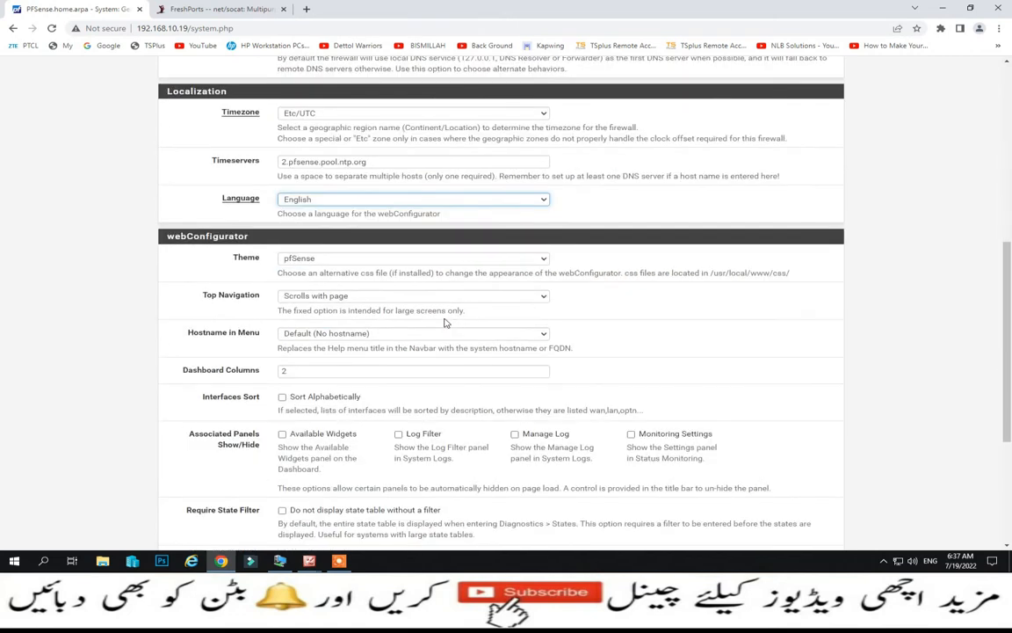
{"action": "left_click", "coordinate": [542, 259]}
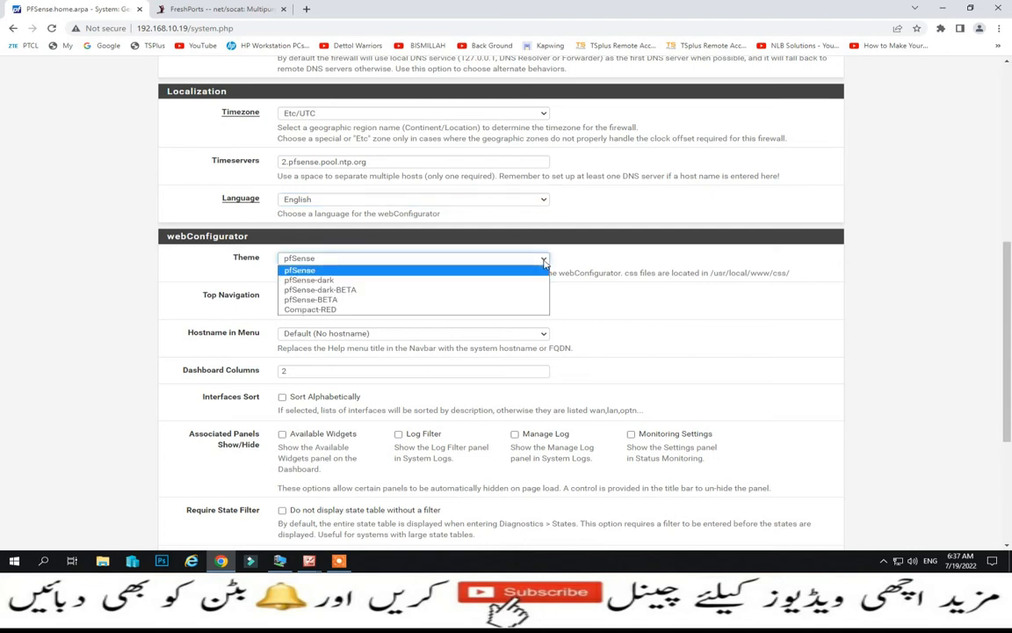
{"action": "left_click", "coordinate": [460, 244]}
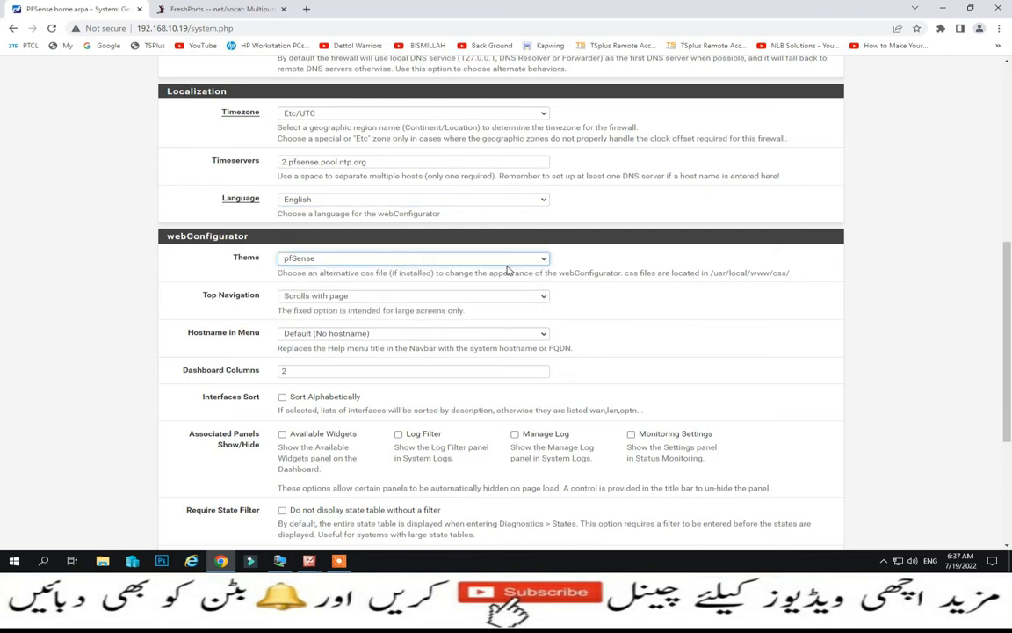
{"action": "scroll", "coordinate": [507, 270], "scroll_direction": "down", "scroll_amount": 1}
{"action": "scroll", "coordinate": [507, 270], "scroll_direction": "down", "scroll_amount": 3}
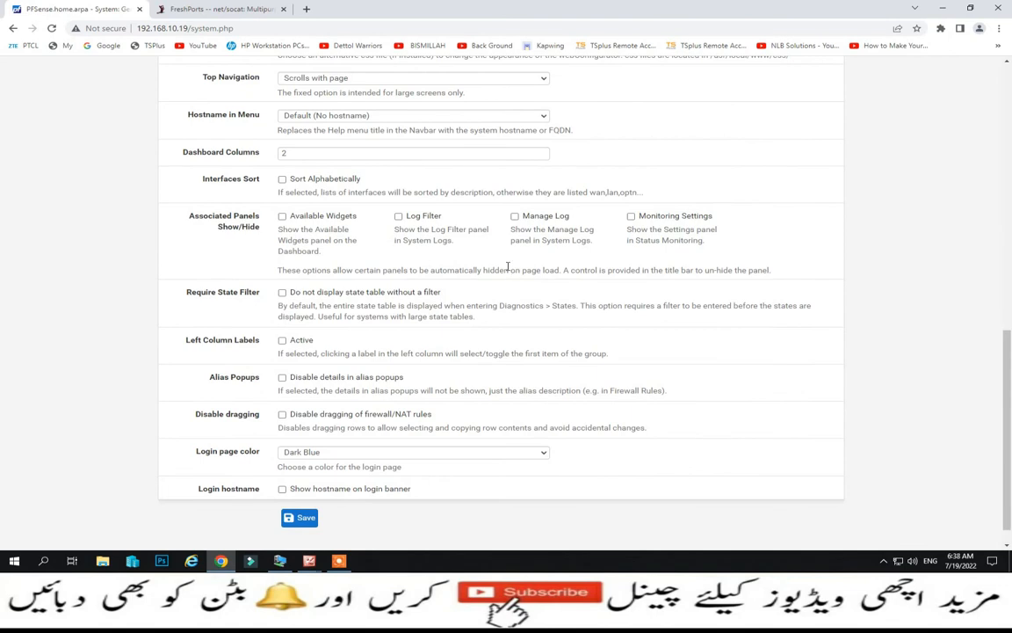
{"action": "scroll", "coordinate": [397, 378], "scroll_direction": "down", "scroll_amount": 1}
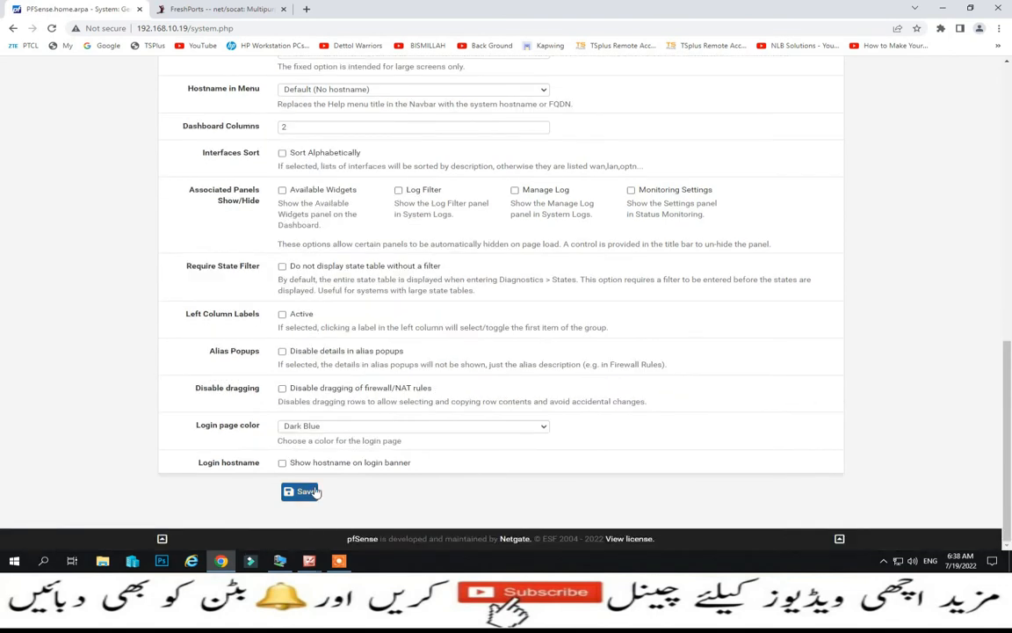
{"action": "left_click", "coordinate": [543, 432]}
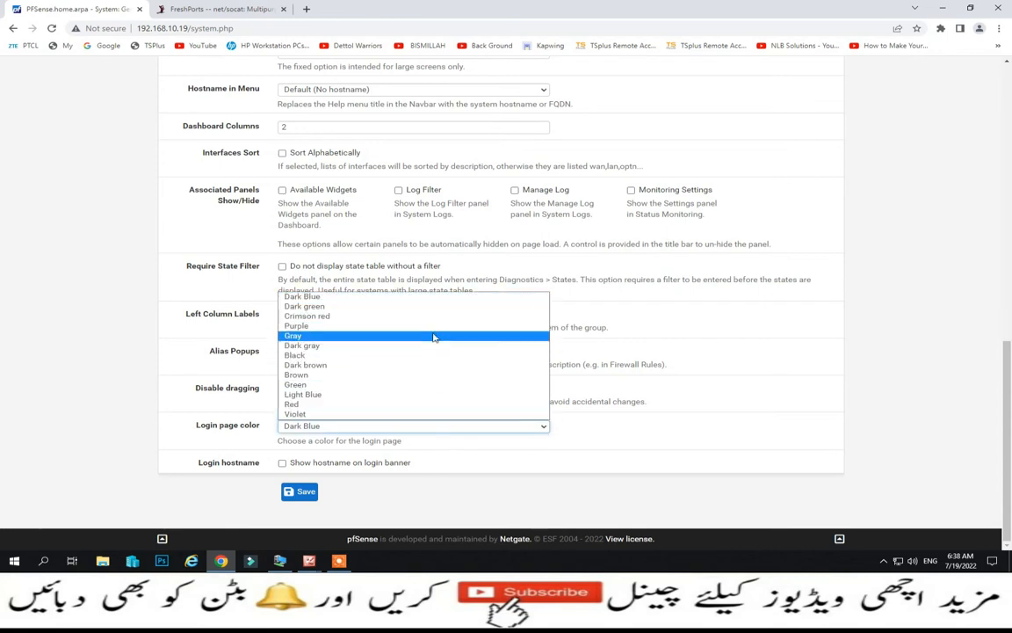
{"action": "left_click", "coordinate": [439, 300]}
{"action": "scroll", "coordinate": [380, 423], "scroll_direction": "up", "scroll_amount": 15}
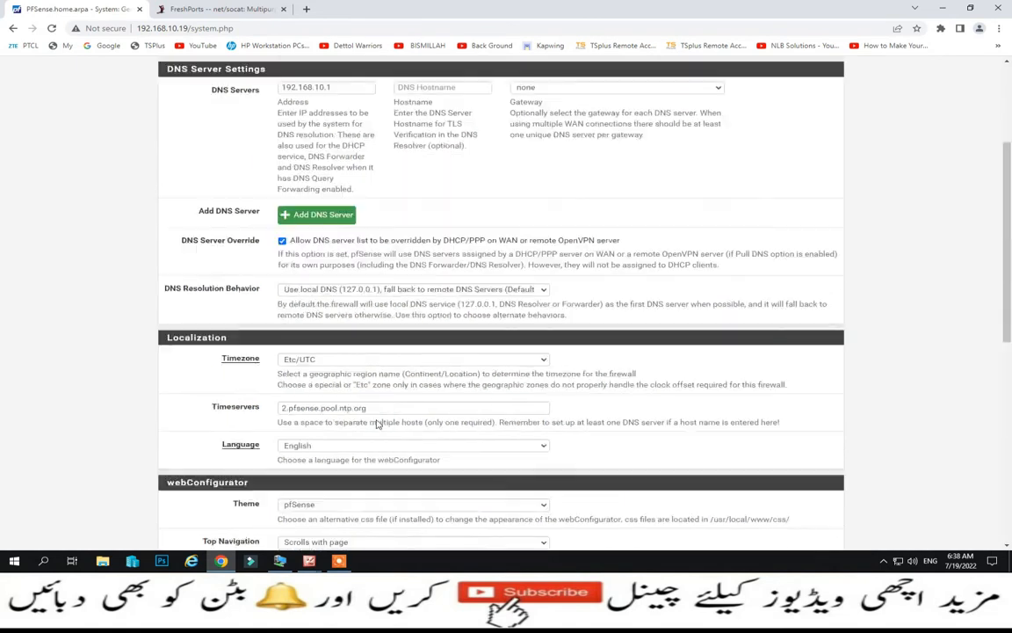
{"action": "left_click", "coordinate": [269, 71]}
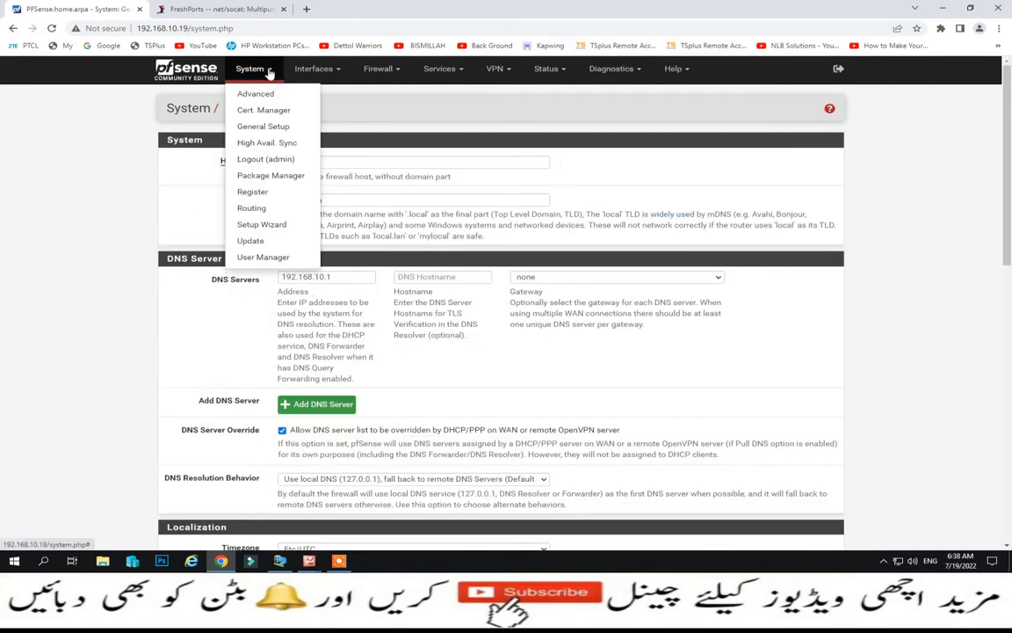
- In the Certificate Manager, view the Certificates list, then start adding a new CA
{"action": "left_click", "coordinate": [263, 110]}
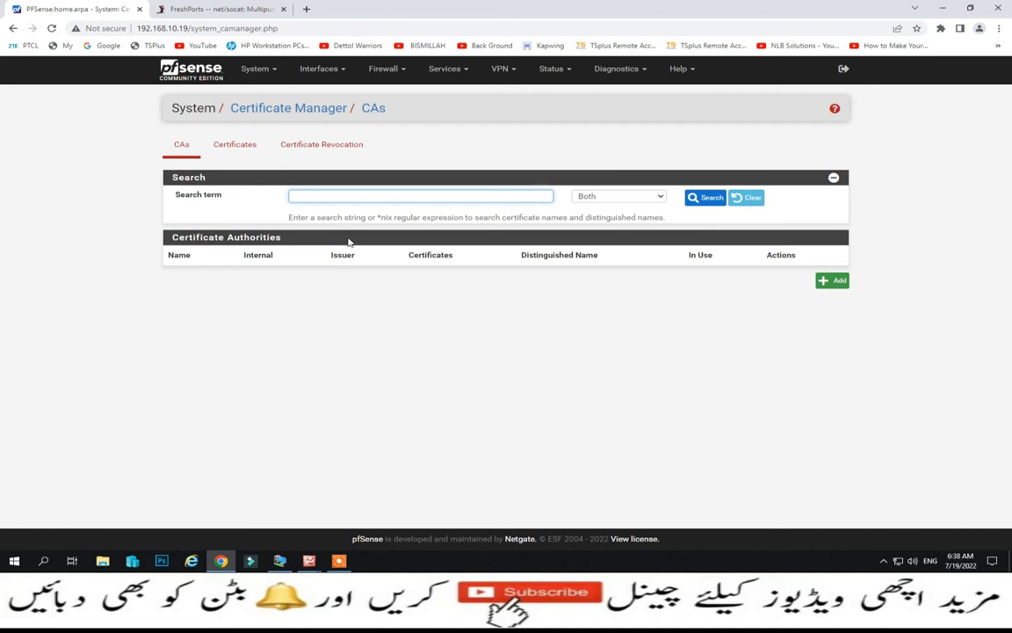
{"action": "left_click", "coordinate": [247, 149]}
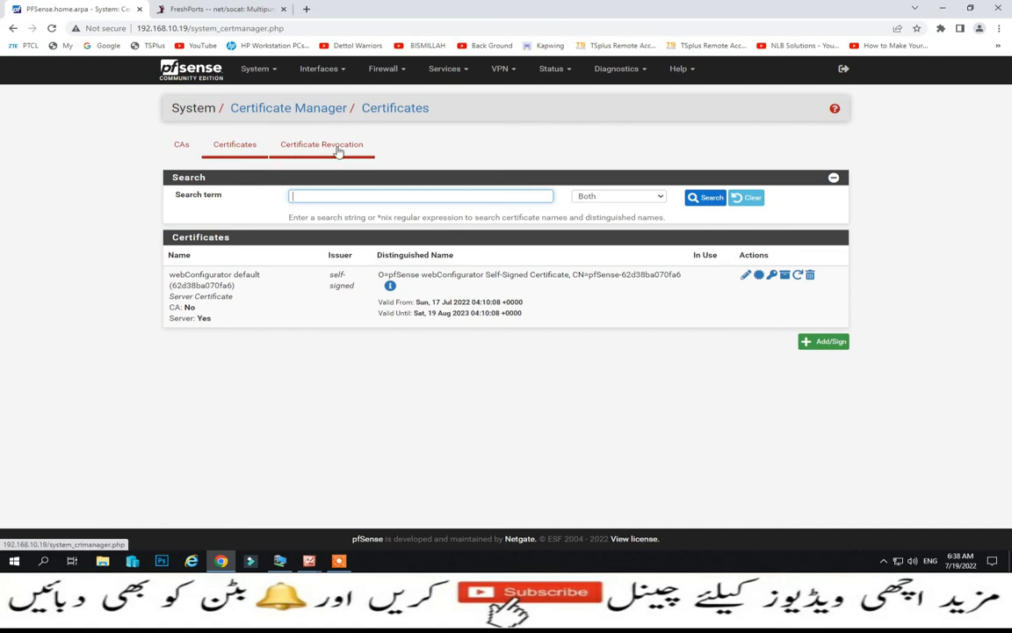
{"action": "left_click", "coordinate": [180, 145]}
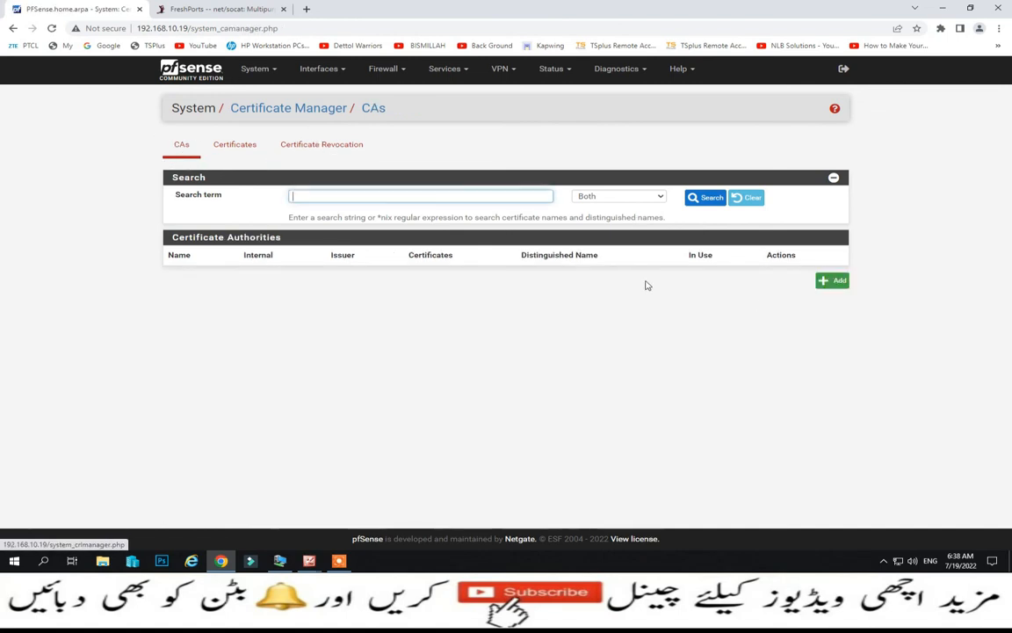
{"action": "left_click", "coordinate": [835, 286]}
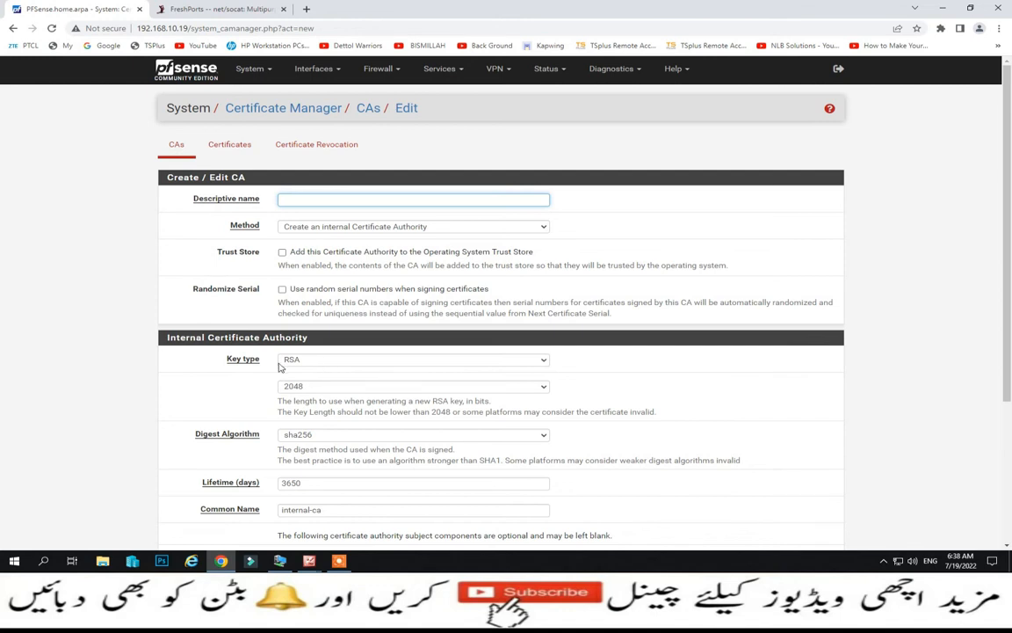
- Review the new CA's key settings, keeping RSA key type and 2048-bit key length
{"action": "left_click", "coordinate": [544, 360]}
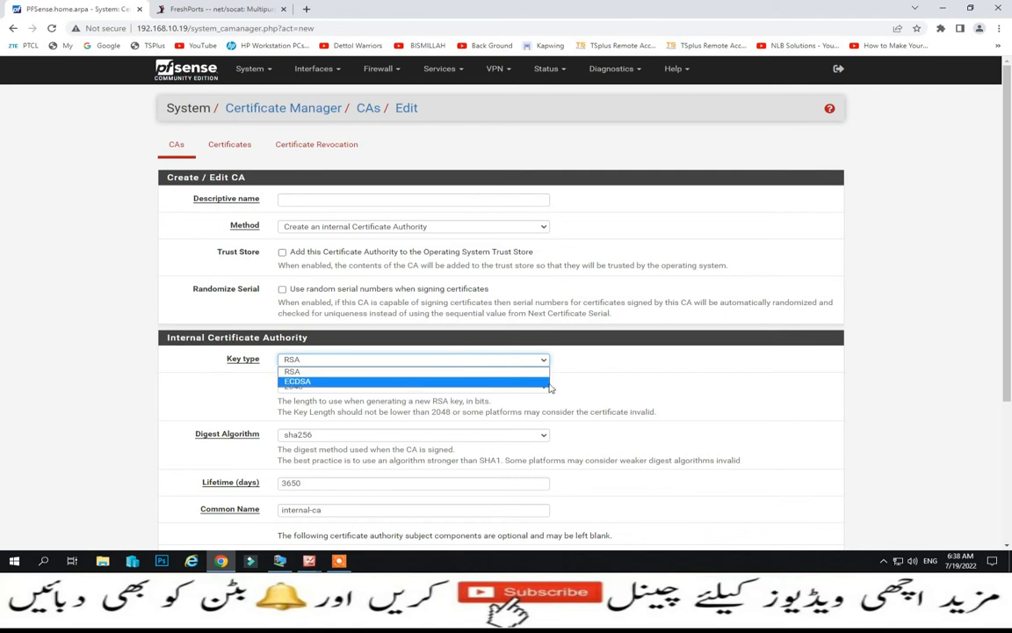
{"action": "left_click", "coordinate": [566, 329]}
{"action": "scroll", "coordinate": [470, 361], "scroll_direction": "down", "scroll_amount": 1}
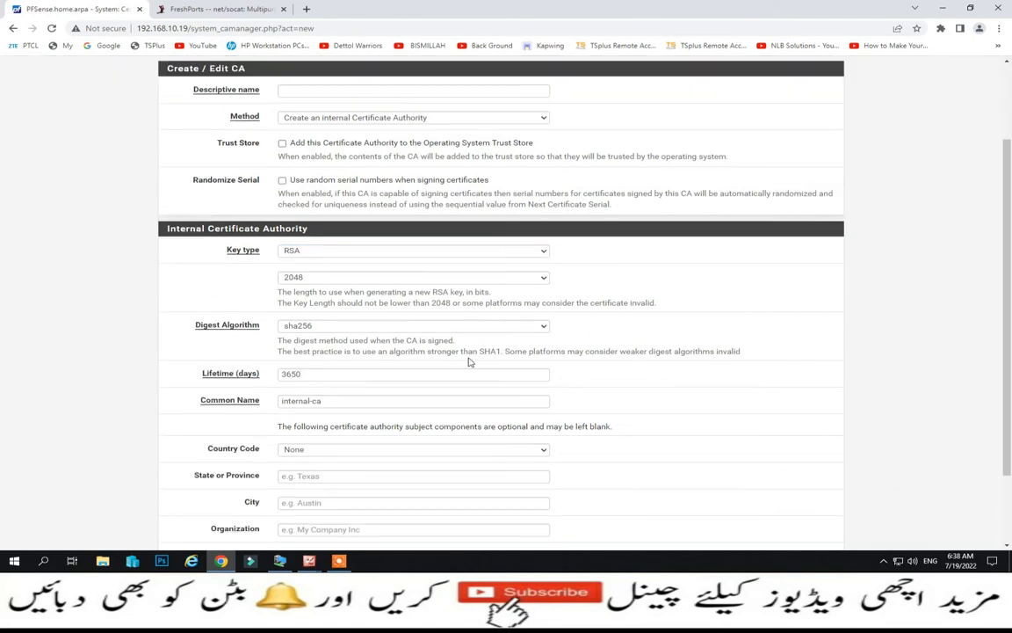
{"action": "left_click", "coordinate": [542, 278]}
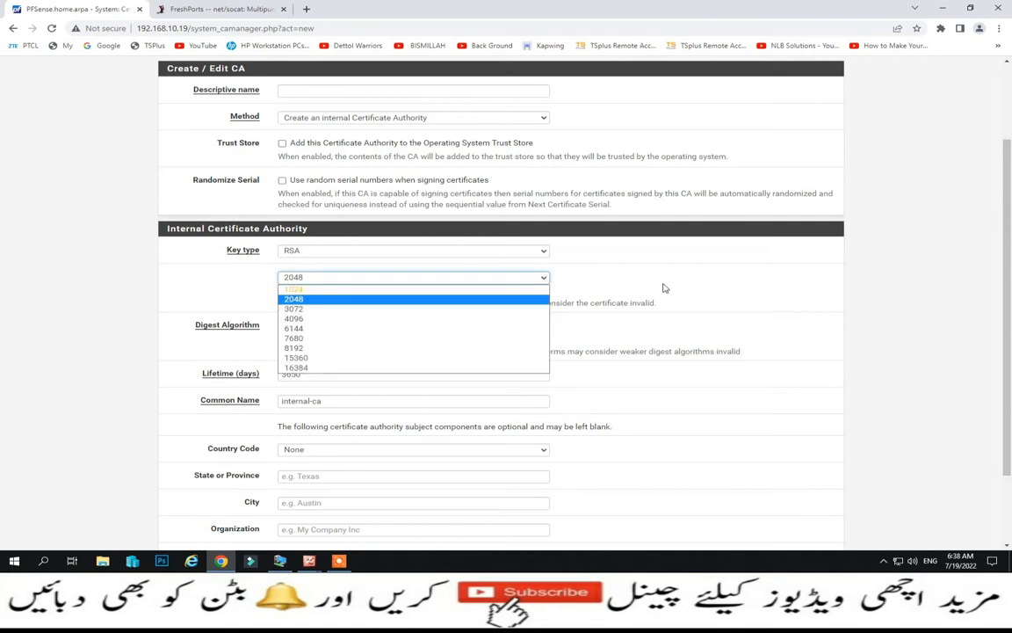
{"action": "left_click", "coordinate": [617, 260]}
{"action": "scroll", "coordinate": [499, 327], "scroll_direction": "down", "scroll_amount": 1}
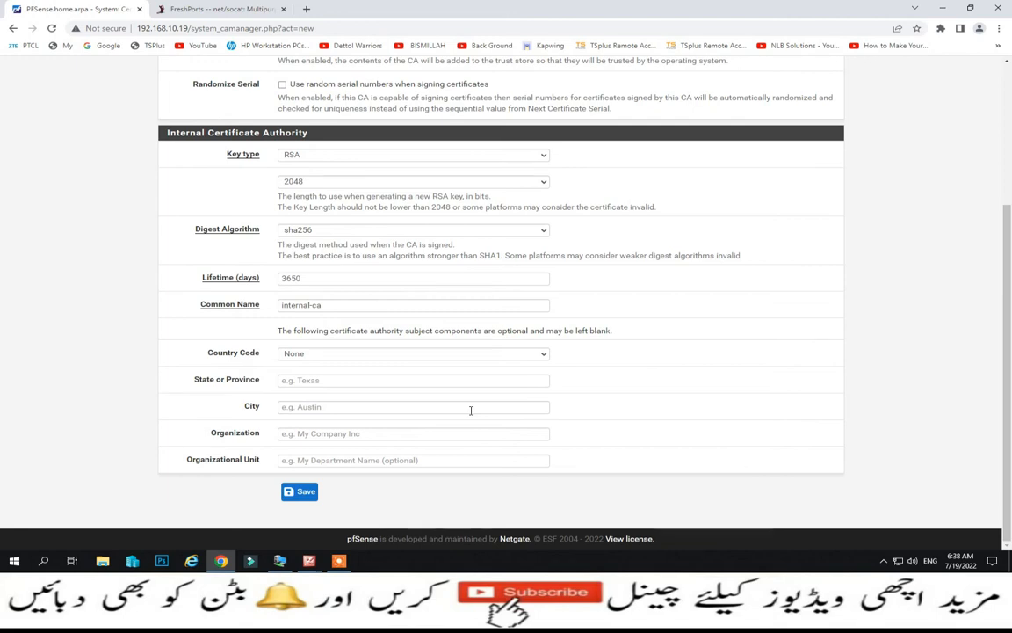
{"action": "scroll", "coordinate": [471, 411], "scroll_direction": "up", "scroll_amount": 3}
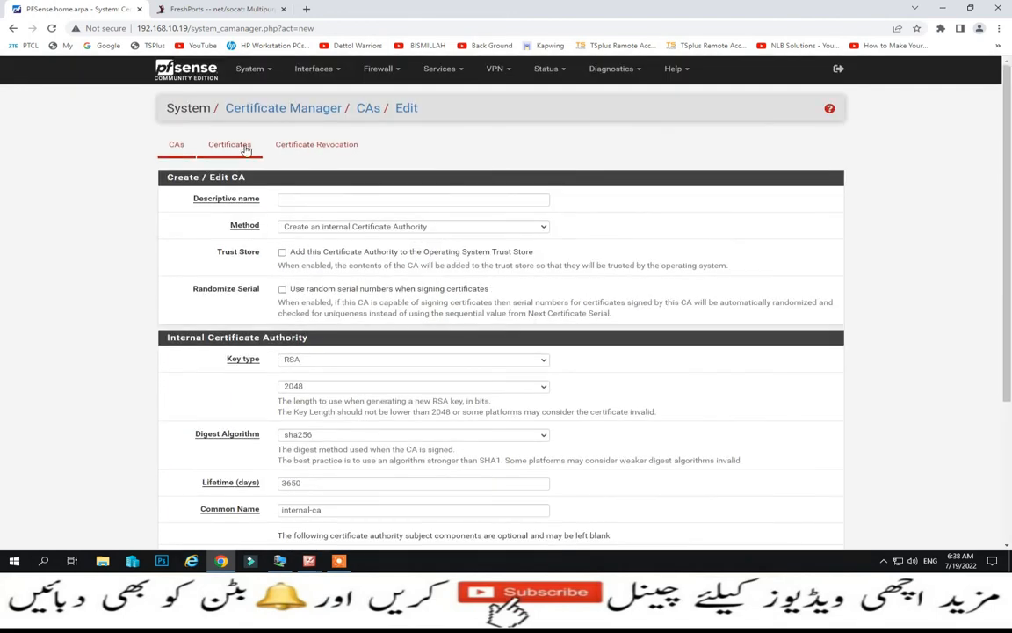
{"action": "left_click", "coordinate": [253, 69]}
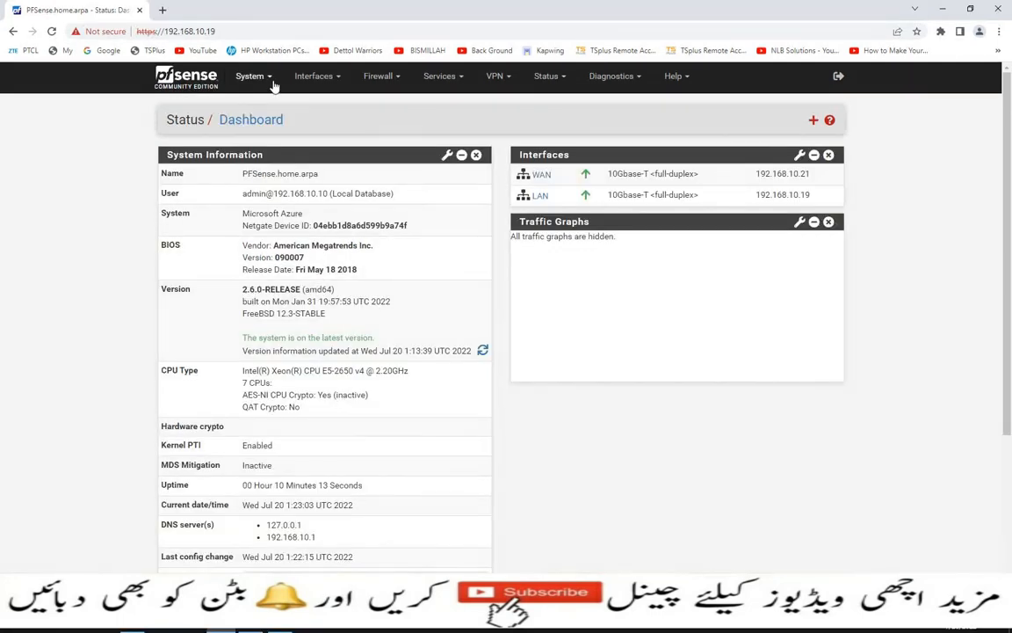
- In System > Advanced, switch the webConfigurator to HTTPS on TCP port 8090
{"action": "left_click", "coordinate": [247, 77]}
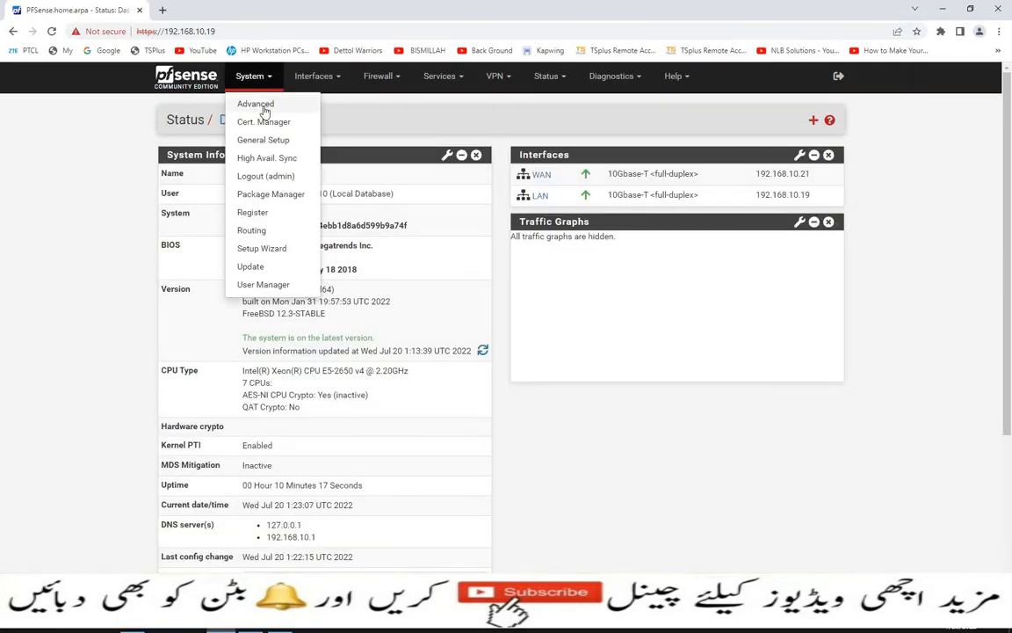
{"action": "left_click", "coordinate": [264, 107]}
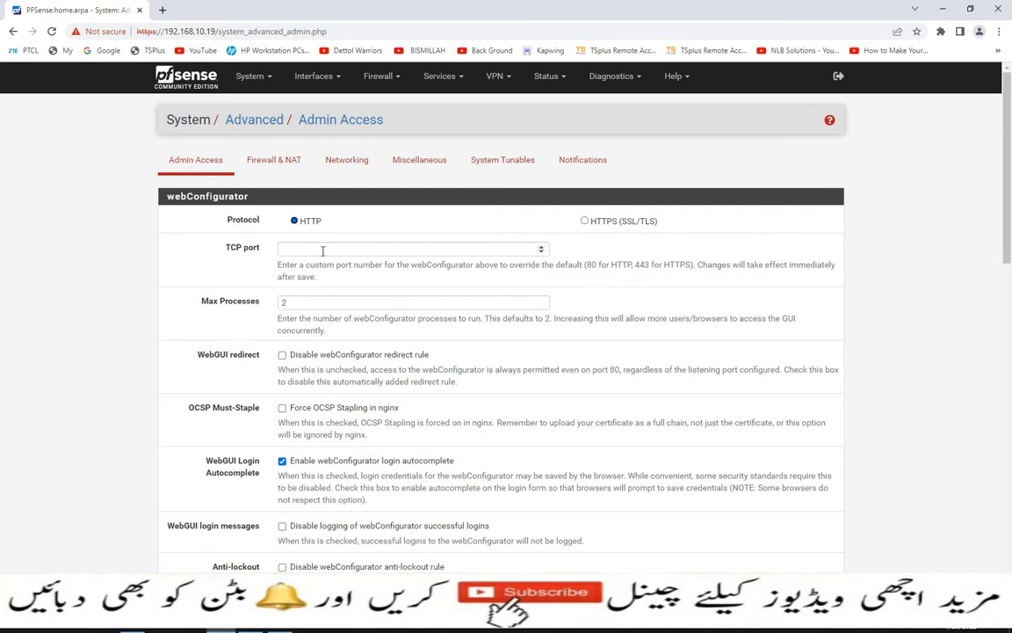
{"action": "left_click", "coordinate": [585, 221]}
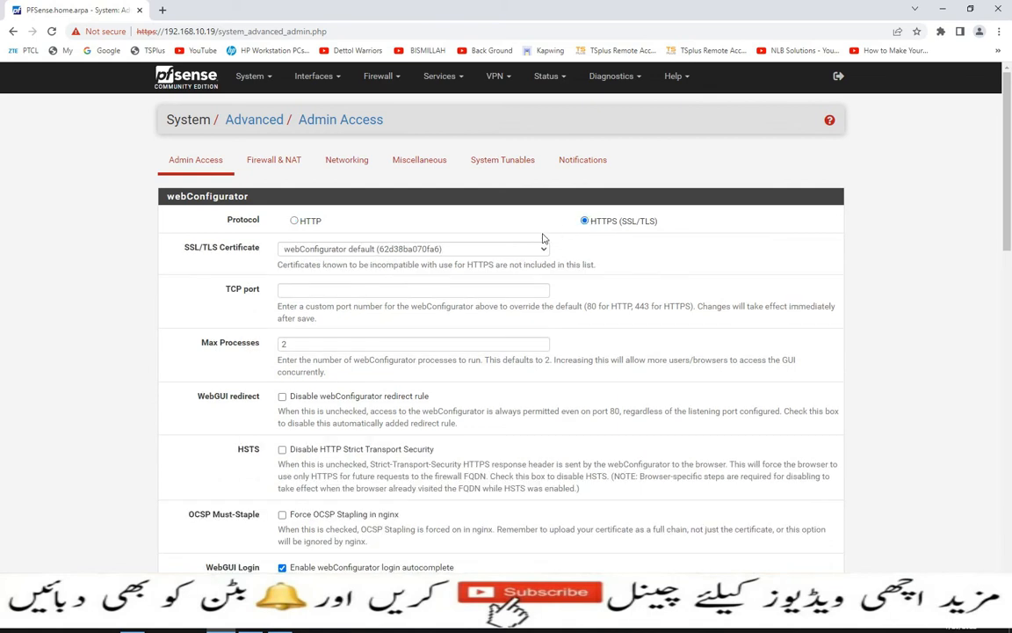
{"action": "left_click", "coordinate": [290, 292]}
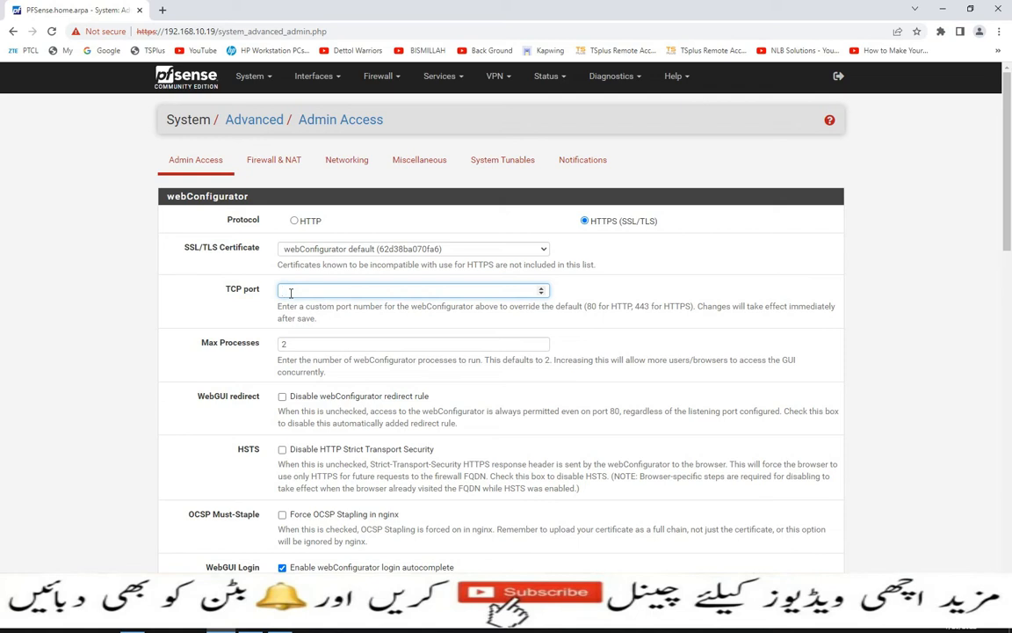
{"action": "type", "text": "8090"}
- Change Max Processes from 2 to 5 and scroll down to Save
{"action": "left_click_drag", "start_coordinate": [617, 360], "coordinate": [805, 366]}
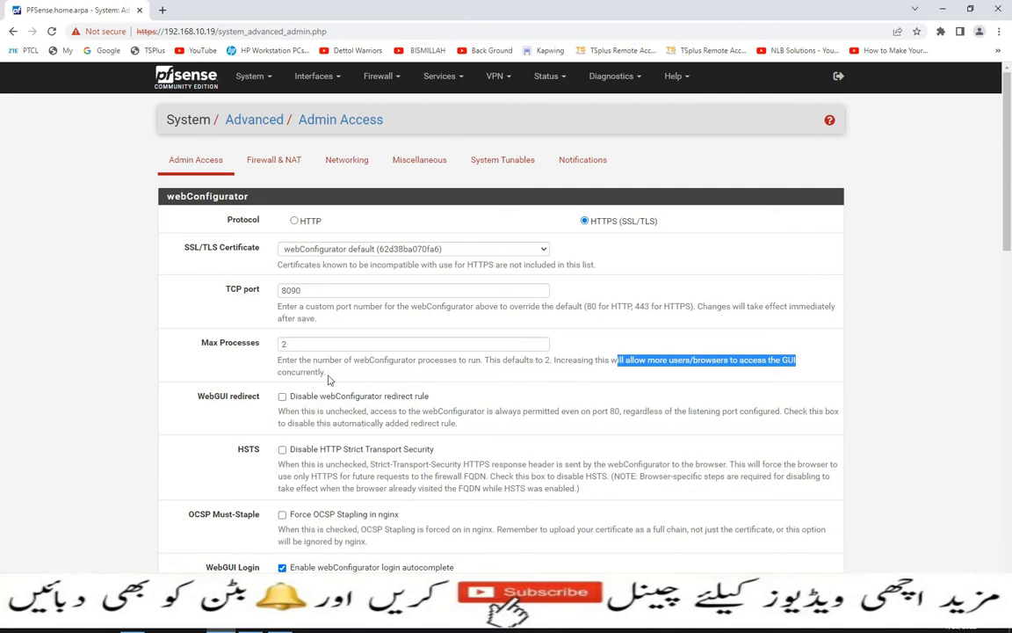
{"action": "left_click_drag", "start_coordinate": [301, 344], "coordinate": [273, 348]}
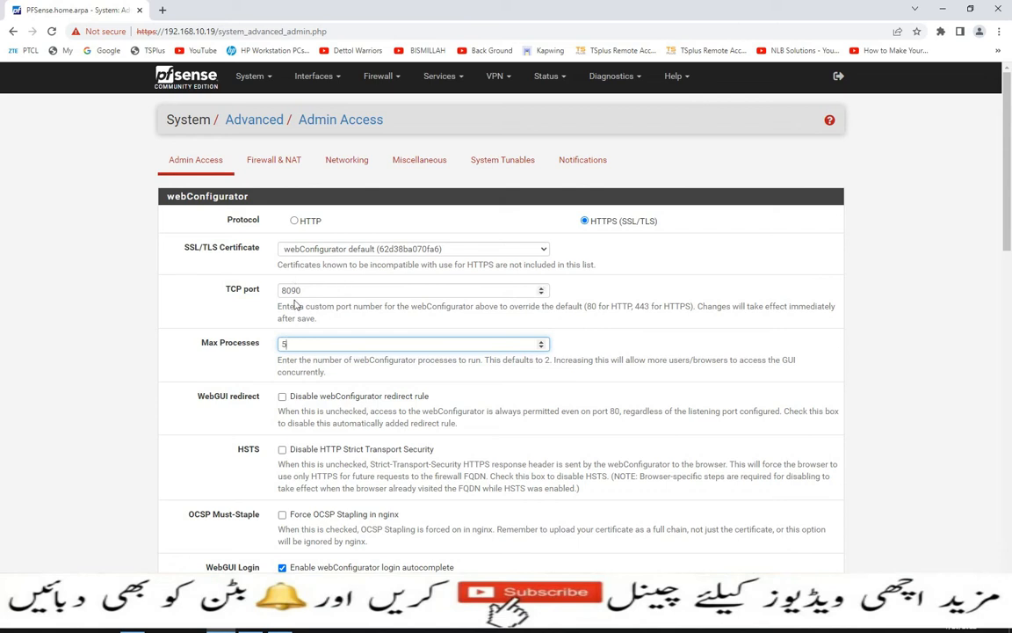
{"action": "scroll", "coordinate": [295, 303], "scroll_direction": "down", "scroll_amount": 15}
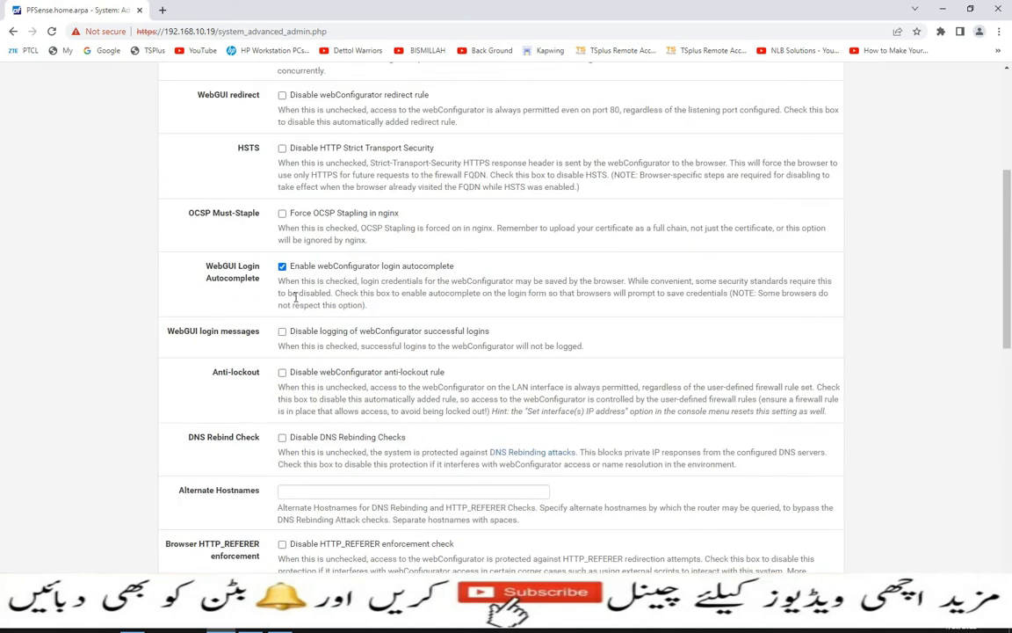
- Save the Admin Access changes and wait for the redirect notice to port 8090
{"action": "left_click", "coordinate": [301, 544]}
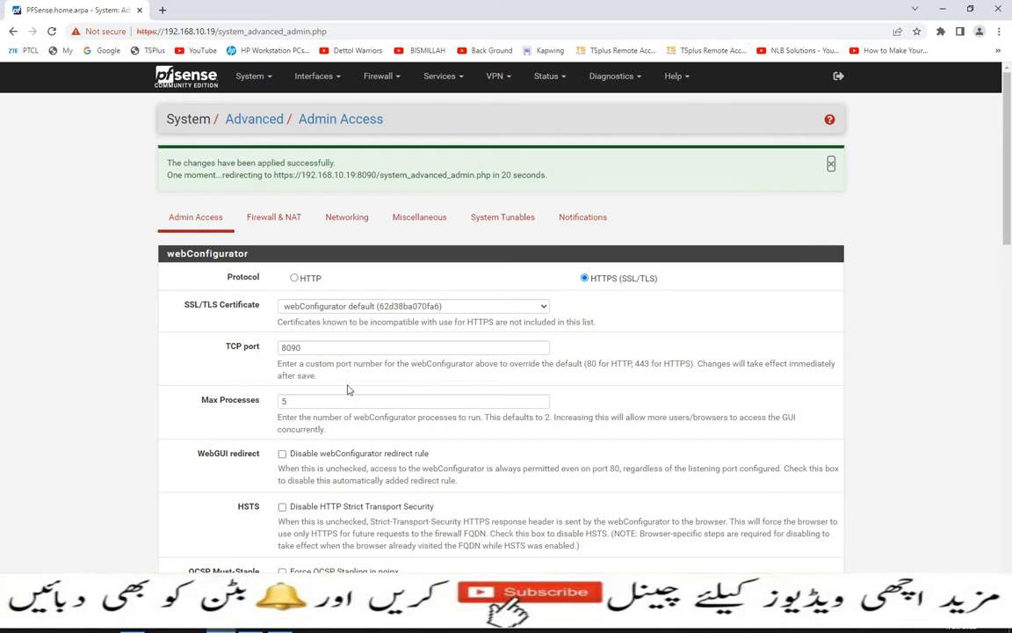
{"action": "scroll", "coordinate": [347, 389], "scroll_direction": "down", "scroll_amount": 15}
{"action": "left_click", "coordinate": [304, 544]}
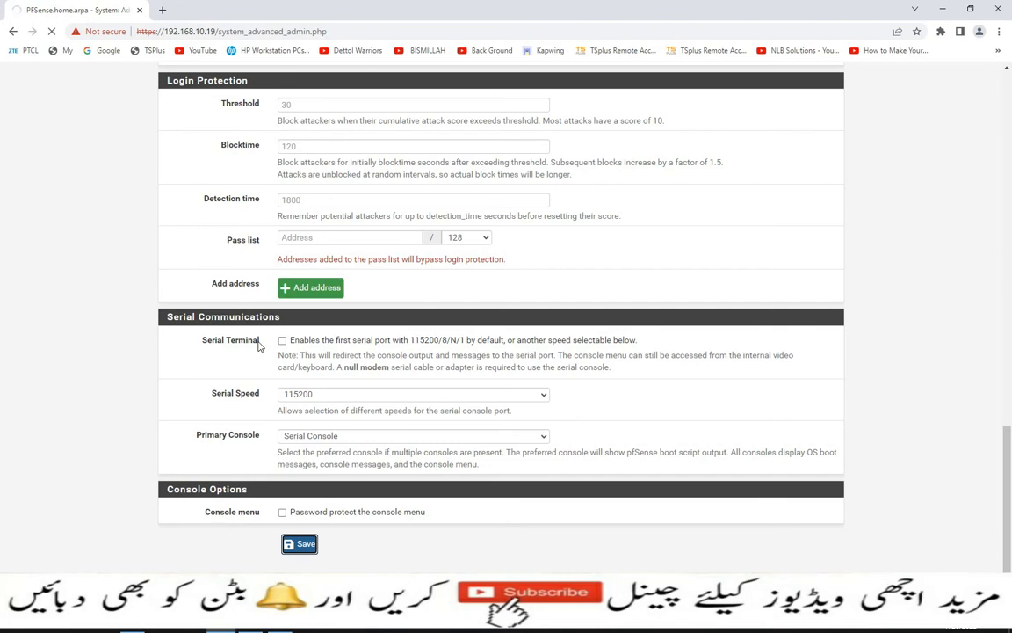
{"action": "scroll", "coordinate": [258, 345], "scroll_direction": "up", "scroll_amount": 3}
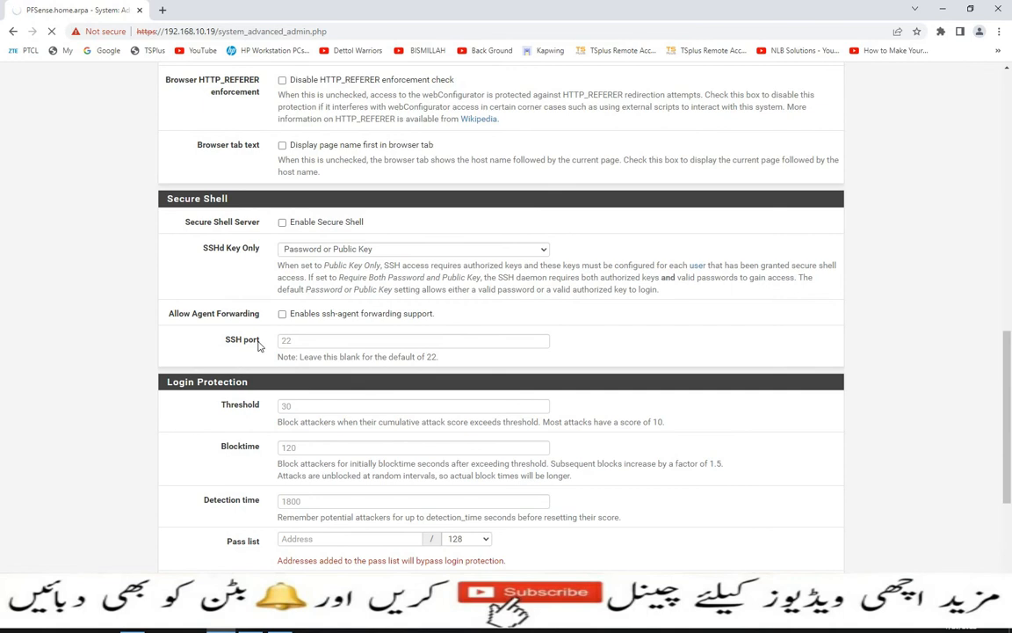
{"action": "scroll", "coordinate": [259, 345], "scroll_direction": "up", "scroll_amount": 10}
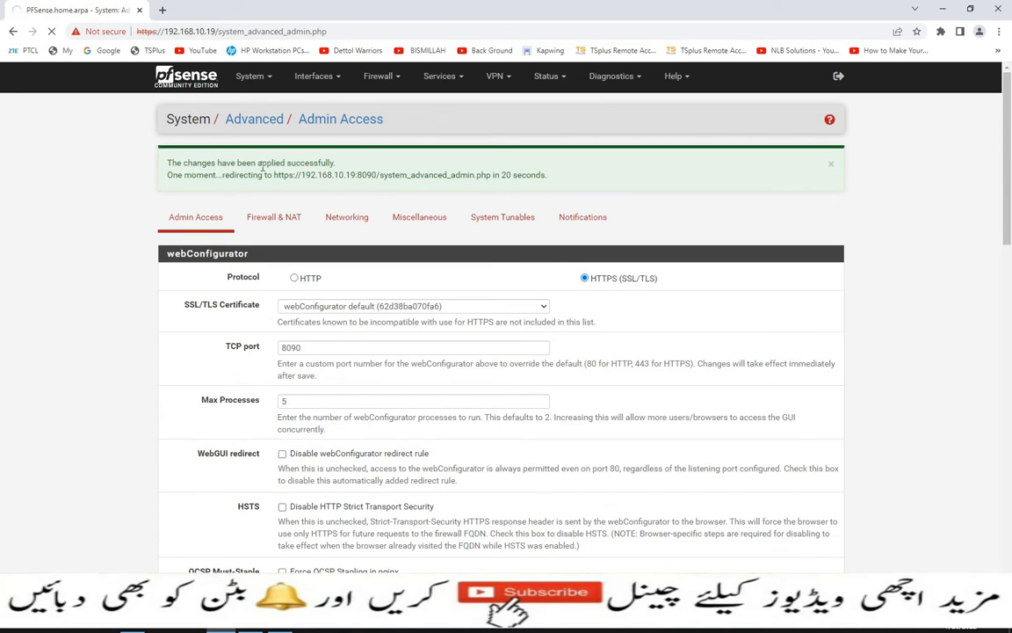
{"action": "left_click", "coordinate": [269, 76]}
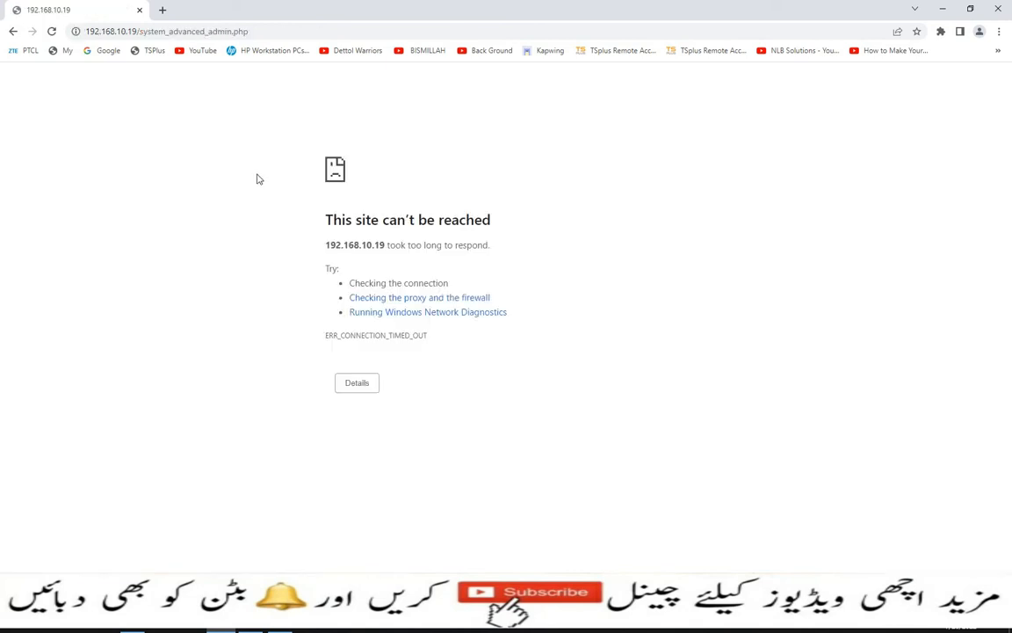
{"action": "left_click", "coordinate": [276, 31]}
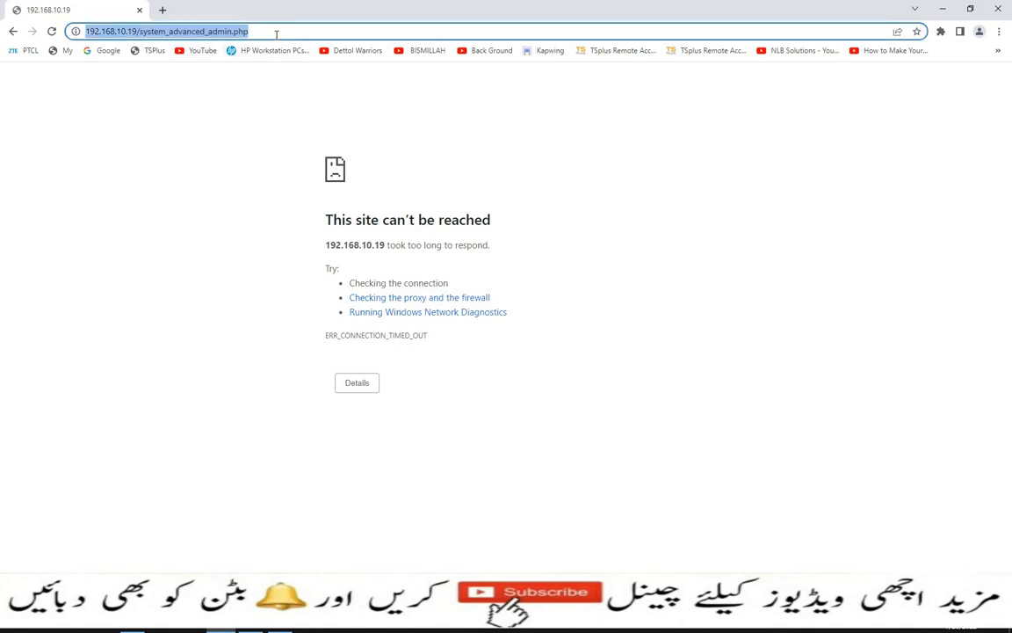
{"action": "left_click", "coordinate": [276, 31]}
{"action": "key", "text": "BackSpace"}
{"action": "key", "text": "BackSpace"}
{"action": "key", "text": "BackSpace"}
{"action": "key", "text": "BackSpace"}
{"action": "key", "text": "BackSpace"}
{"action": "key", "text": "BackSpace"}
{"action": "key", "text": "BackSpace"}
{"action": "key", "text": "BackSpace"}
{"action": "key", "text": "BackSpace"}
{"action": "key", "text": "BackSpace"}
{"action": "key", "text": "BackSpace"}
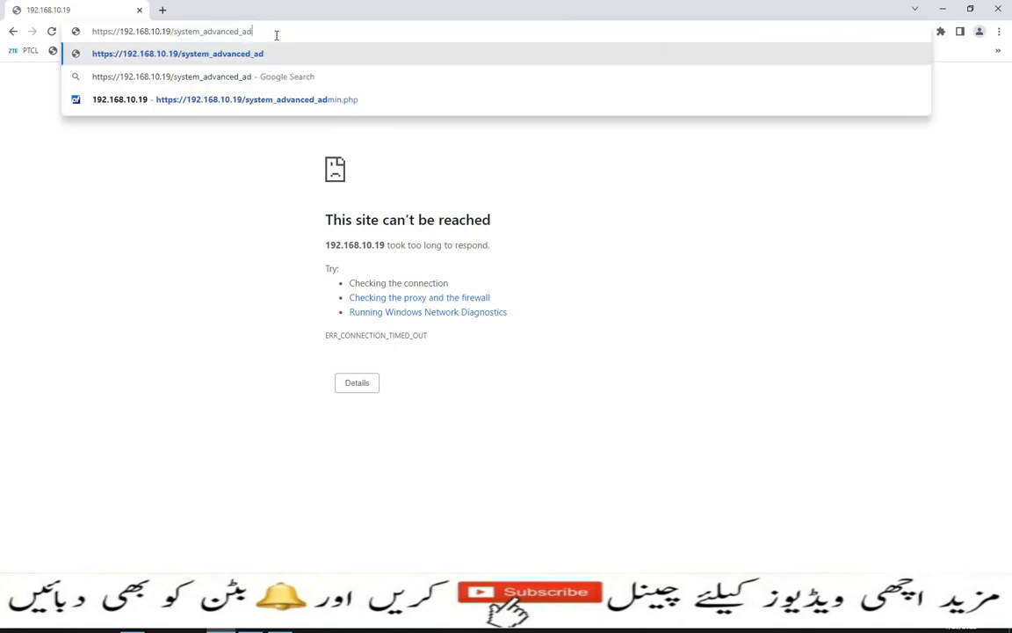
{"action": "key", "text": "BackSpace"}
{"action": "key", "text": "BackSpace"}
{"action": "key", "text": "BackSpace"}
{"action": "key", "text": "BackSpace"}
{"action": "key", "text": "BackSpace"}
{"action": "key", "text": "BackSpace"}
{"action": "key", "text": "BackSpace"}
{"action": "key", "text": "BackSpace"}
{"action": "key", "text": "BackSpace"}
{"action": "key", "text": "BackSpace"}
{"action": "key", "text": "BackSpace"}
{"action": "key", "text": "BackSpace"}
{"action": "key", "text": "BackSpace"}
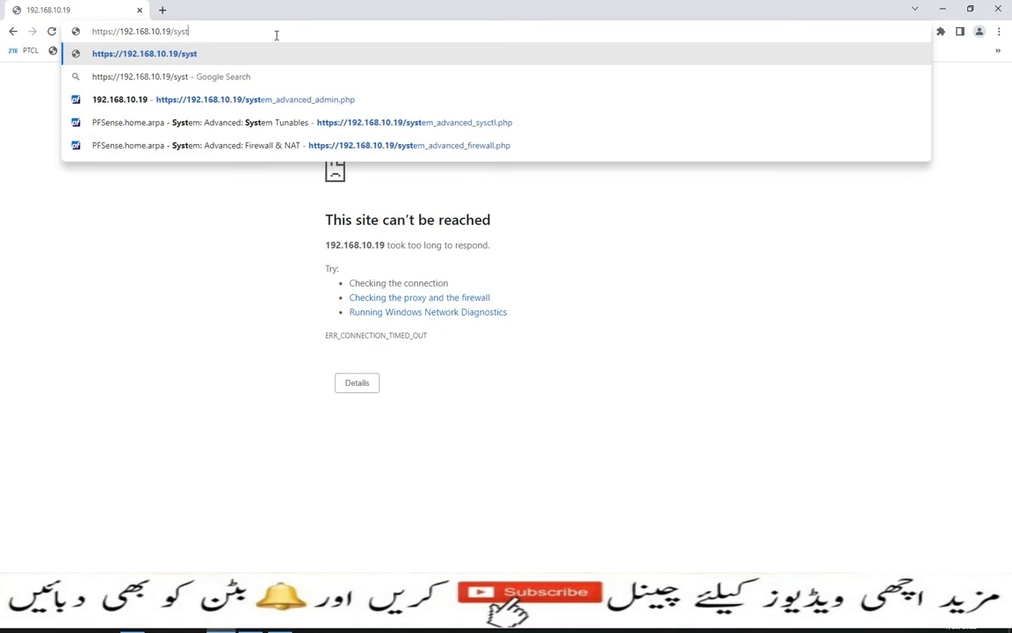
{"action": "key", "text": "BackSpace"}
{"action": "key", "text": "BackSpace"}
{"action": "type", "text": ":8090"}
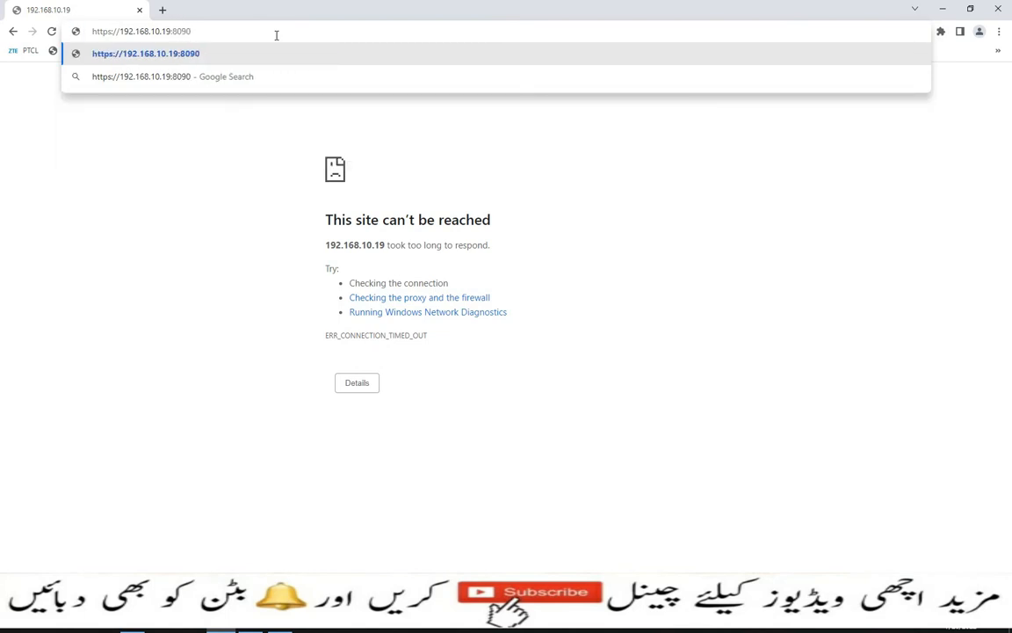
{"action": "key", "text": "Return"}
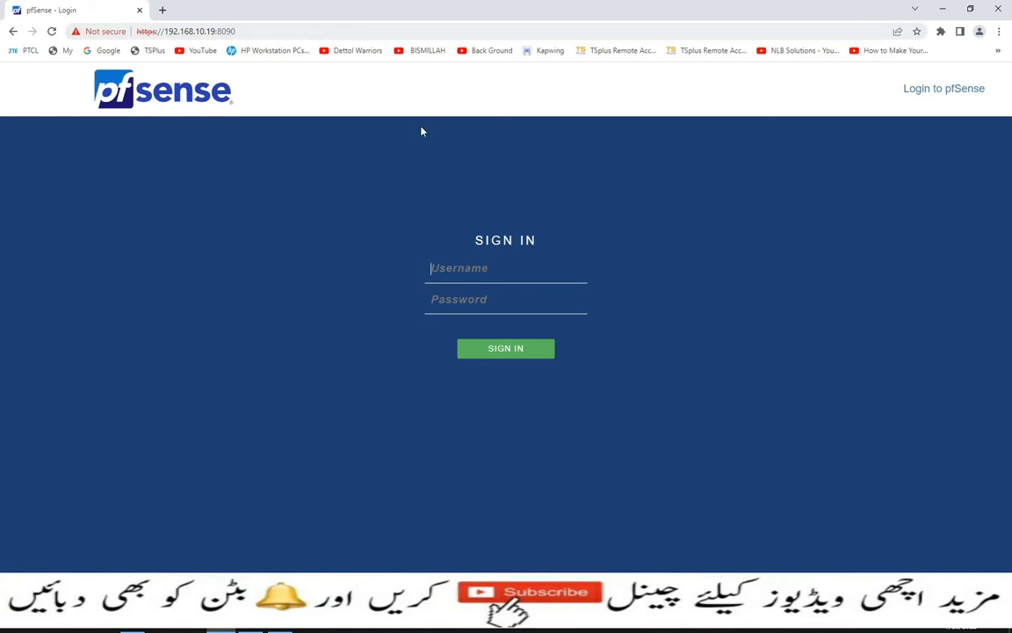
- Log in with the saved admin username and password, then open System > Advanced
{"action": "left_click", "coordinate": [443, 272]}
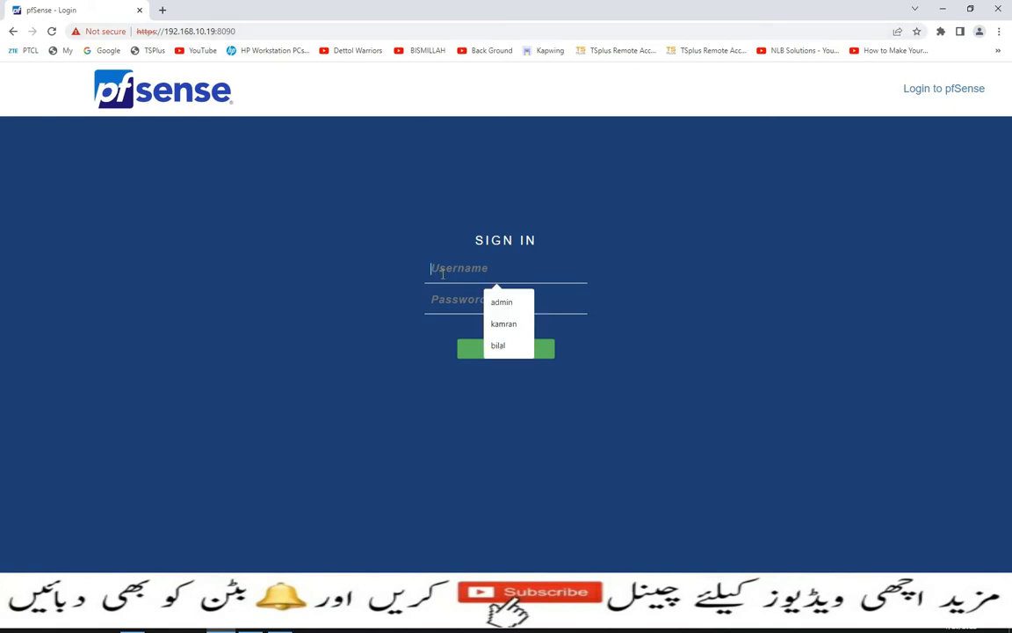
{"action": "left_click", "coordinate": [515, 302]}
{"action": "left_click", "coordinate": [514, 304]}
{"action": "type", "text": "********"}
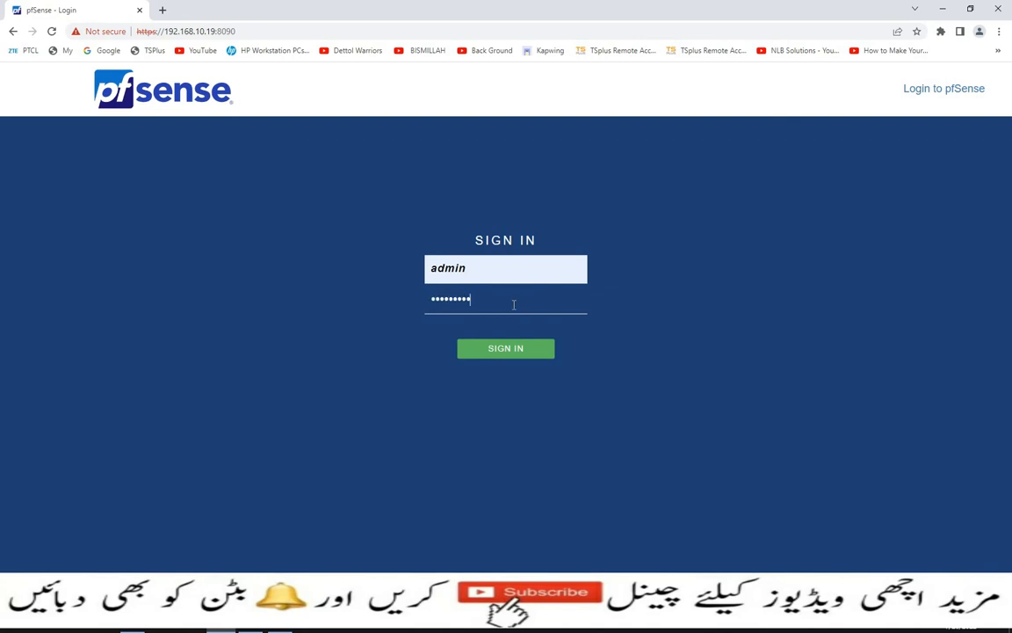
{"action": "key", "text": "Return"}
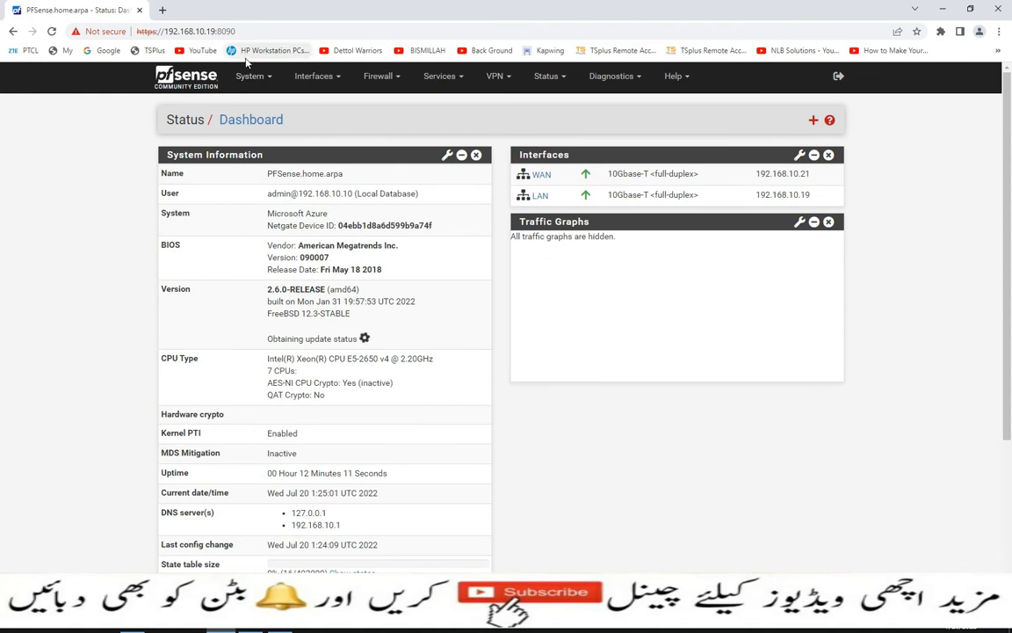
{"action": "left_click", "coordinate": [249, 76]}
{"action": "left_click", "coordinate": [262, 104]}
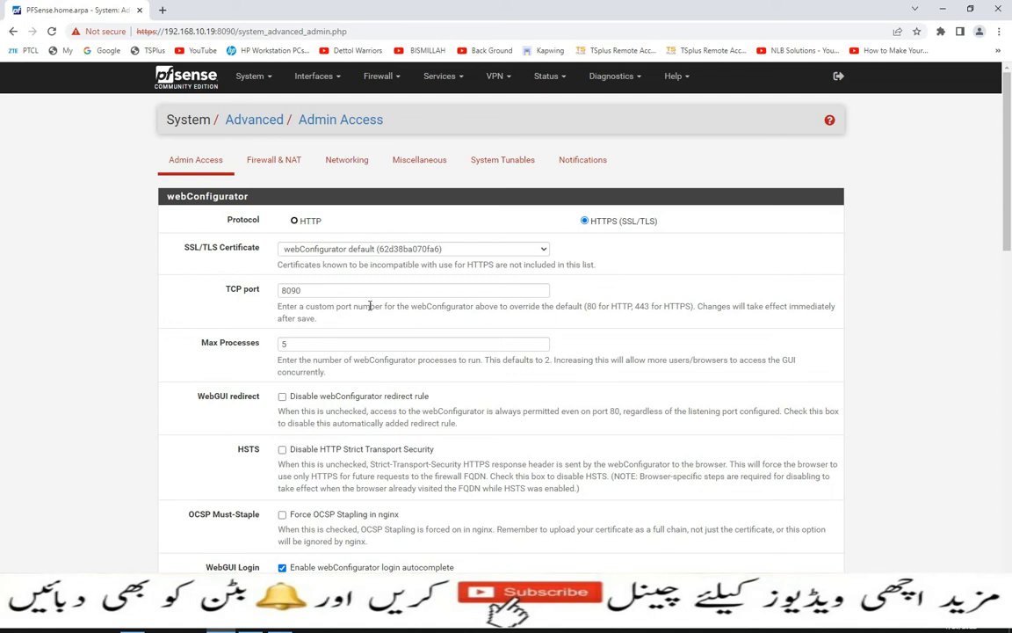
{"action": "scroll", "coordinate": [369, 306], "scroll_direction": "down", "scroll_amount": 5}
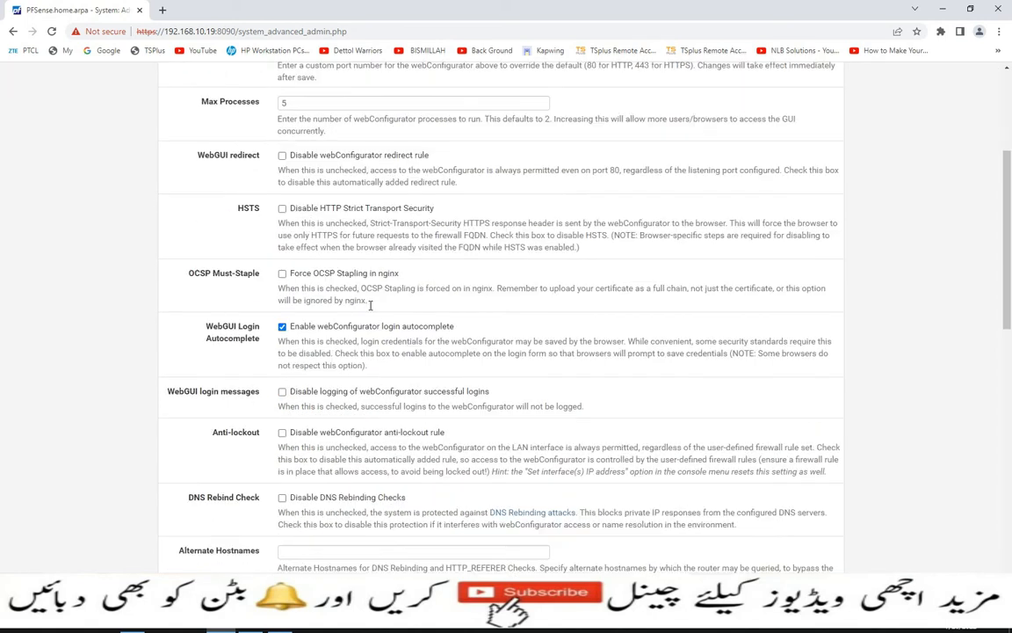
{"action": "scroll", "coordinate": [369, 312], "scroll_direction": "down", "scroll_amount": 6}
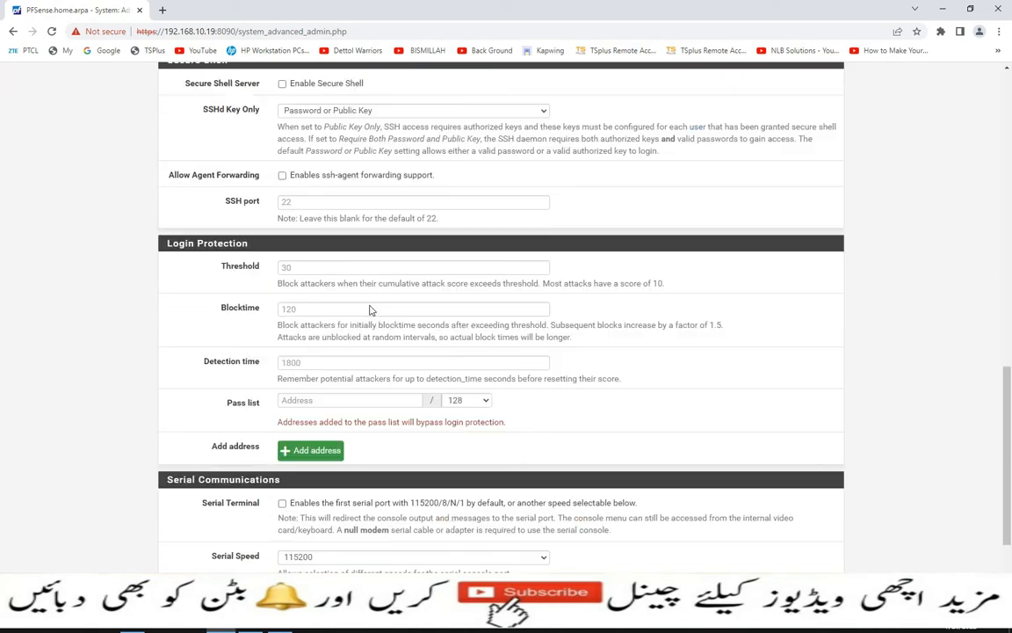
{"action": "scroll", "coordinate": [377, 279], "scroll_direction": "up", "scroll_amount": 1}
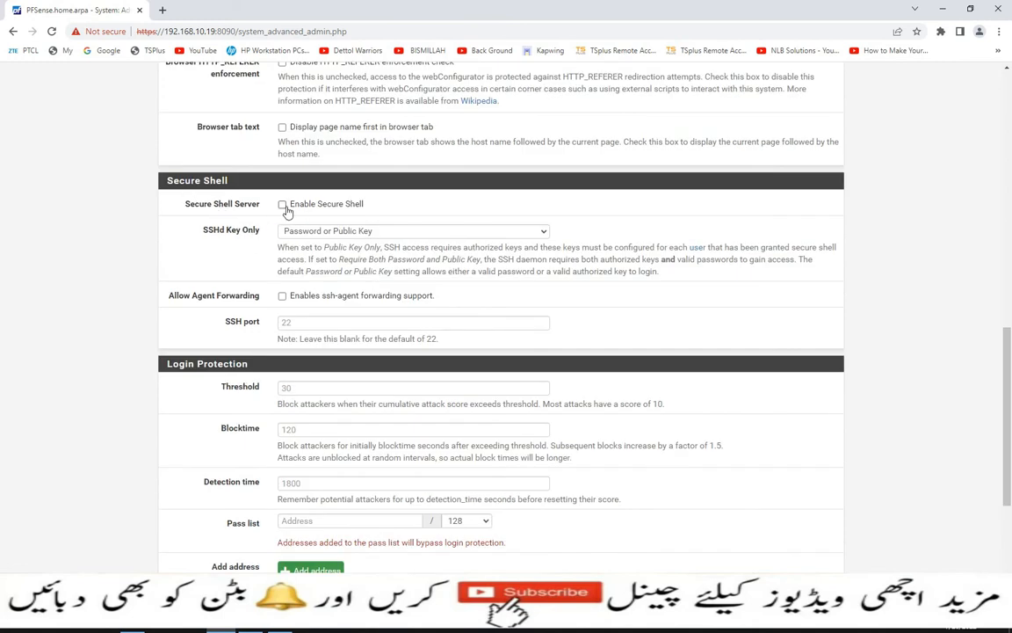
{"action": "left_click", "coordinate": [542, 231]}
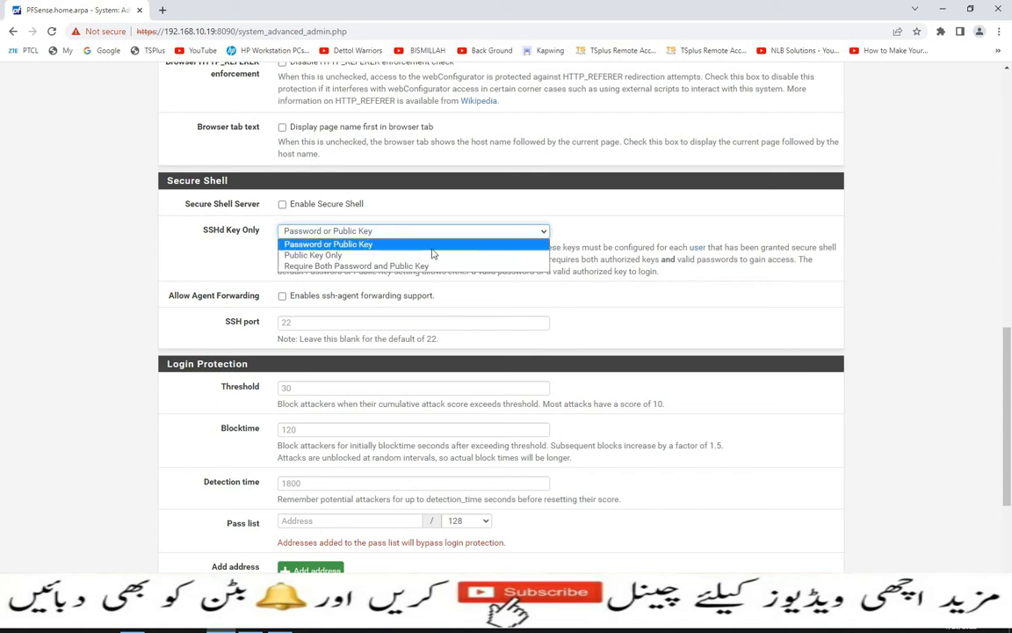
{"action": "left_click", "coordinate": [351, 244]}
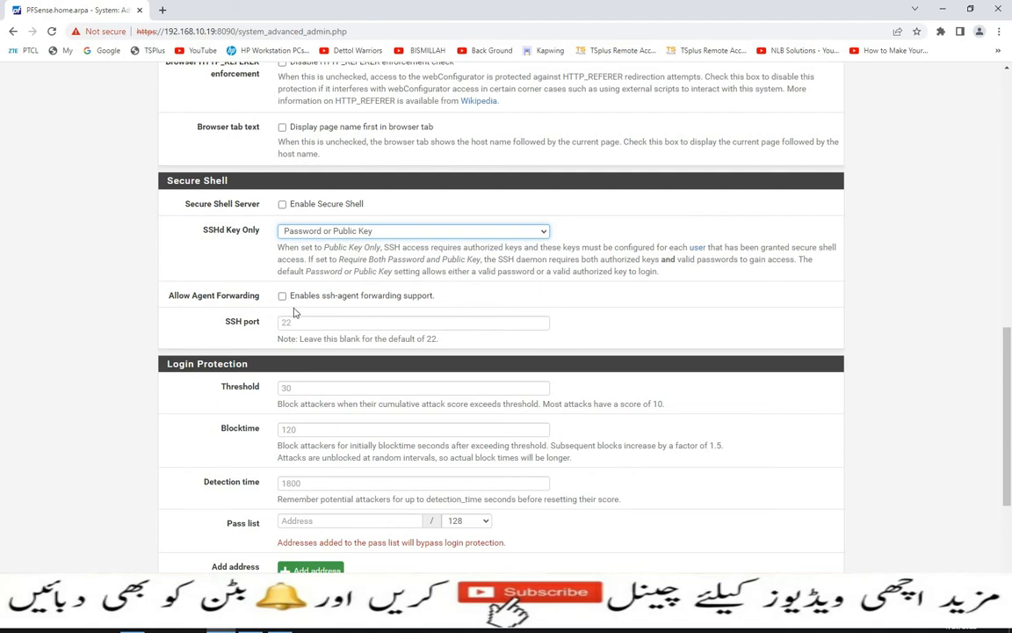
{"action": "scroll", "coordinate": [292, 305], "scroll_direction": "down", "scroll_amount": 1}
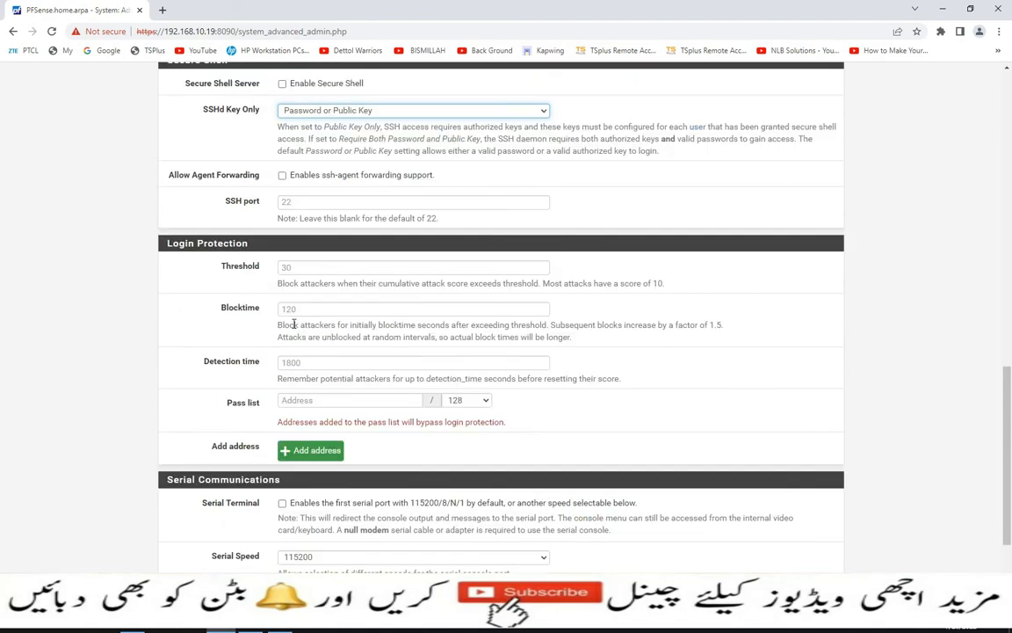
{"action": "scroll", "coordinate": [332, 316], "scroll_direction": "down", "scroll_amount": 1}
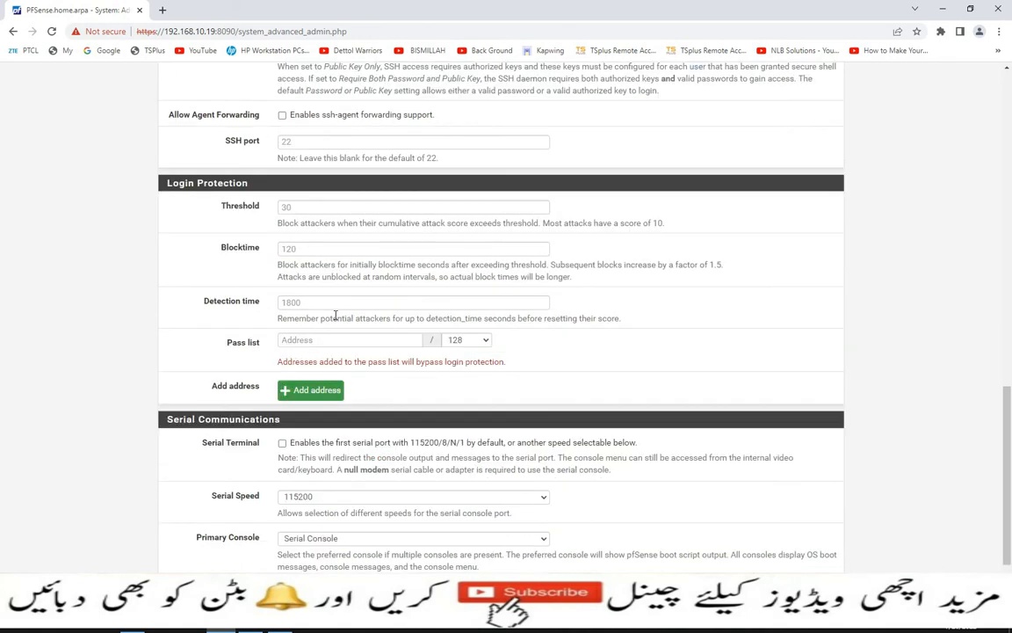
{"action": "scroll", "coordinate": [342, 315], "scroll_direction": "down", "scroll_amount": 1}
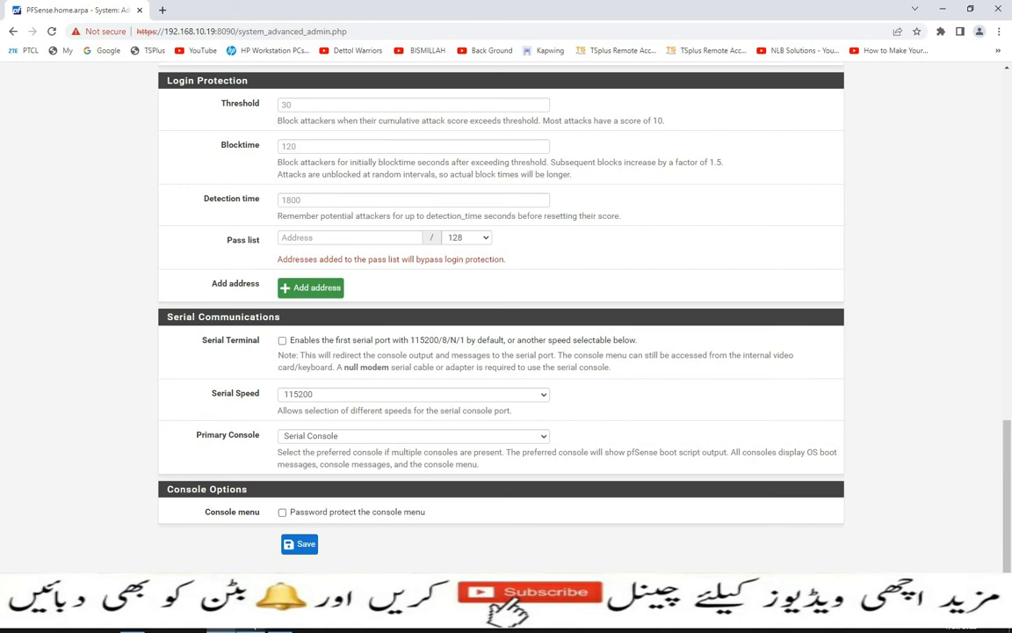
- Bring up the pfSense VM console, reposition it, and redisplay the option menu
{"action": "left_click", "coordinate": [254, 627]}
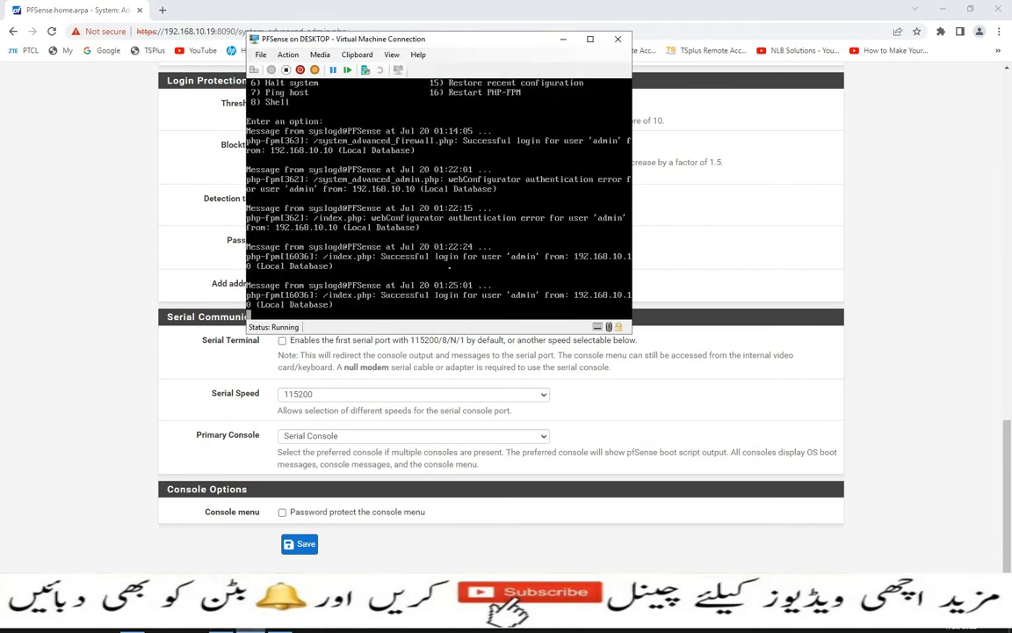
{"action": "left_click_drag", "start_coordinate": [426, 41], "coordinate": [491, 102]}
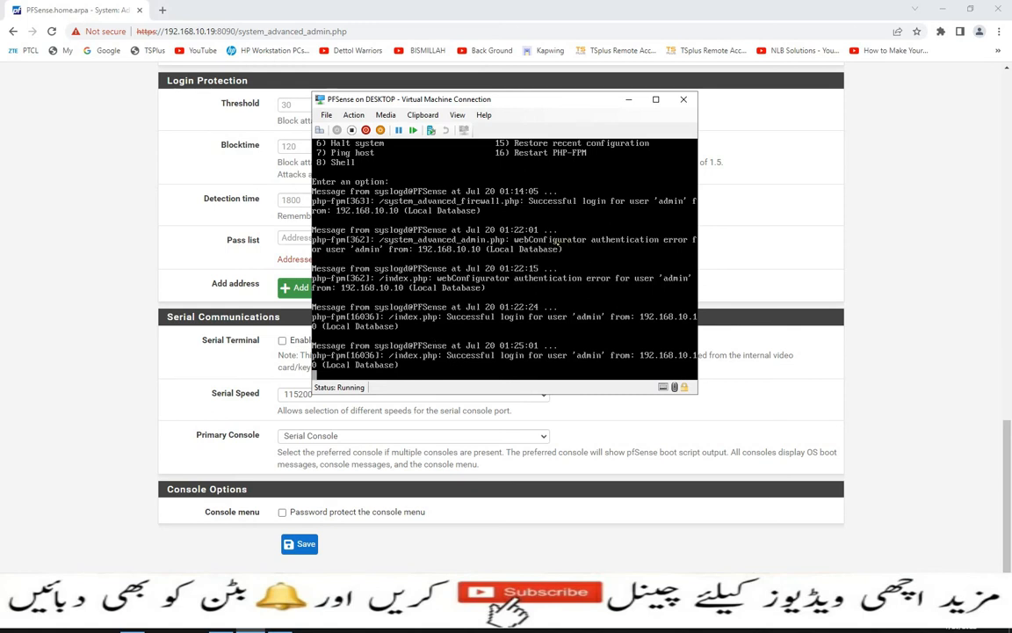
{"action": "key", "text": "Return"}
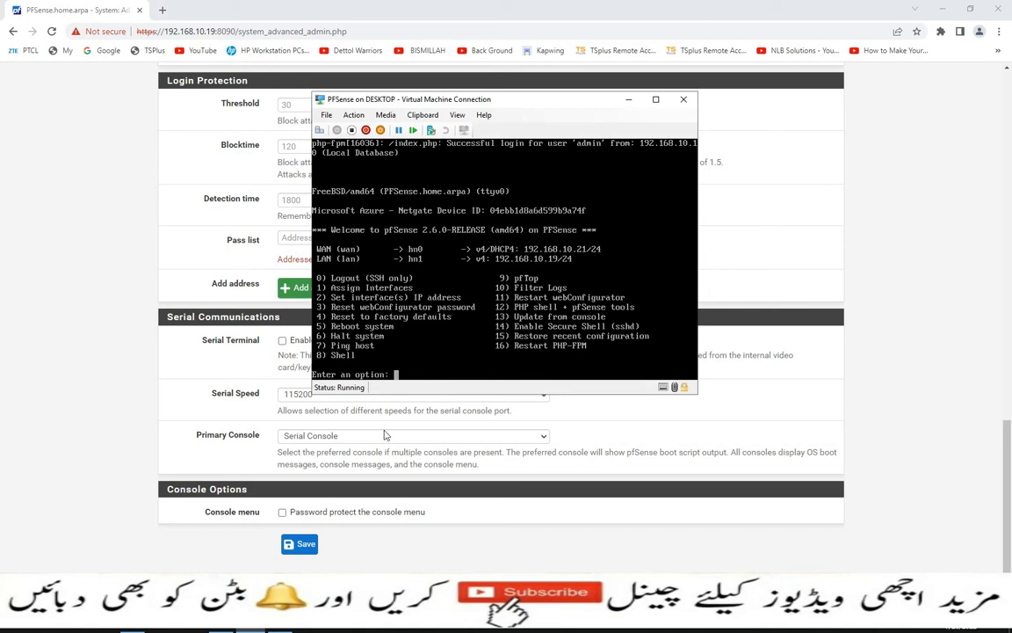
- Enable 'Password protect the console menu' in Admin Access and save
{"action": "left_click", "coordinate": [283, 519]}
{"action": "left_click", "coordinate": [282, 513]}
{"action": "left_click", "coordinate": [303, 544]}
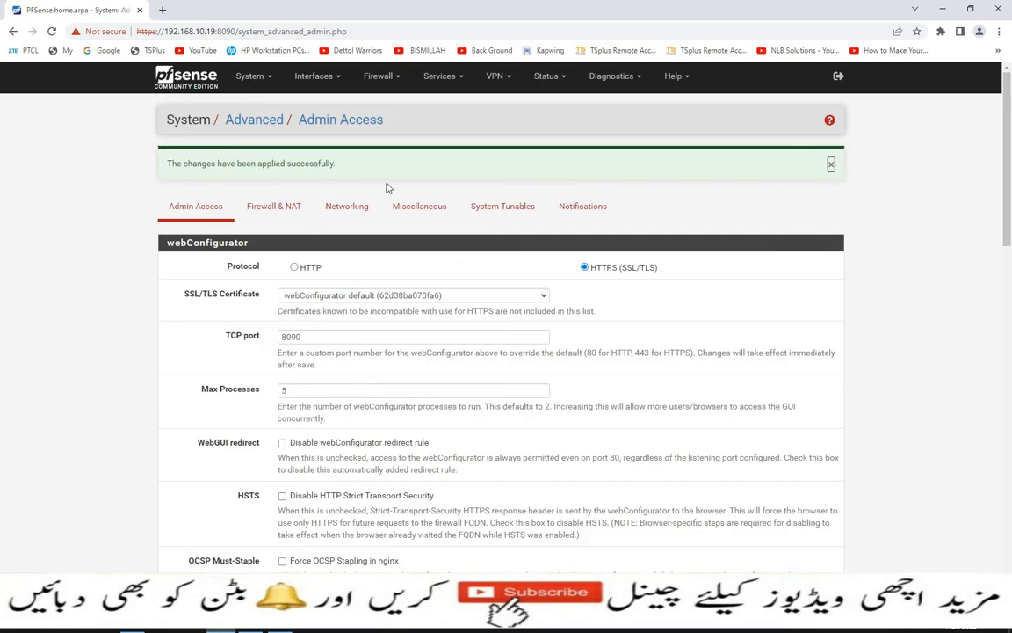
- Log in to the VM console as admin and reboot with option 5, confirming with y
{"action": "left_click", "coordinate": [252, 629]}
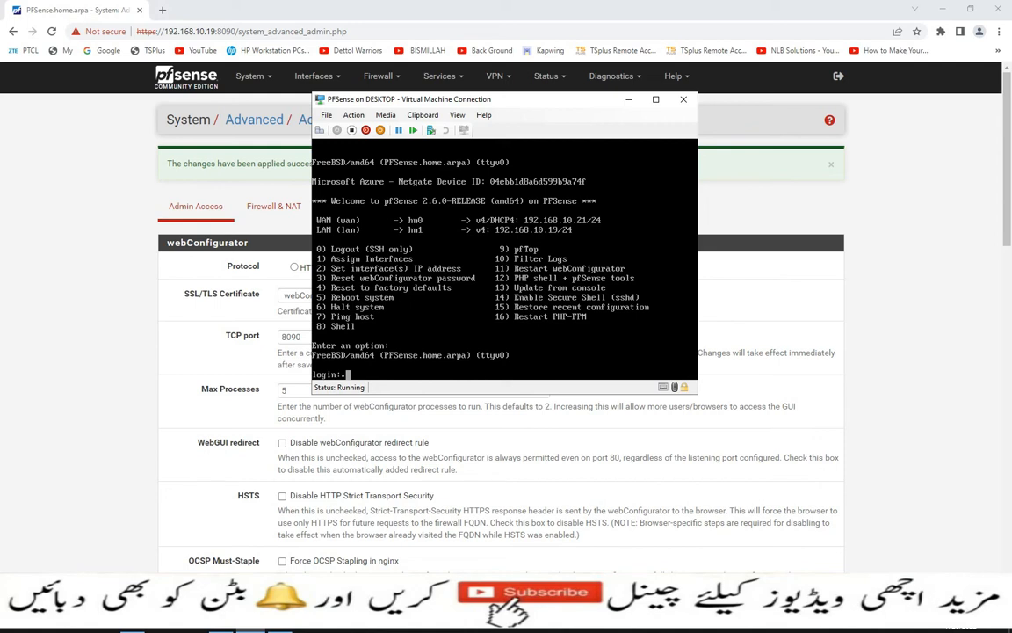
{"action": "type", "text": "admin"}
{"action": "key", "text": "Return"}
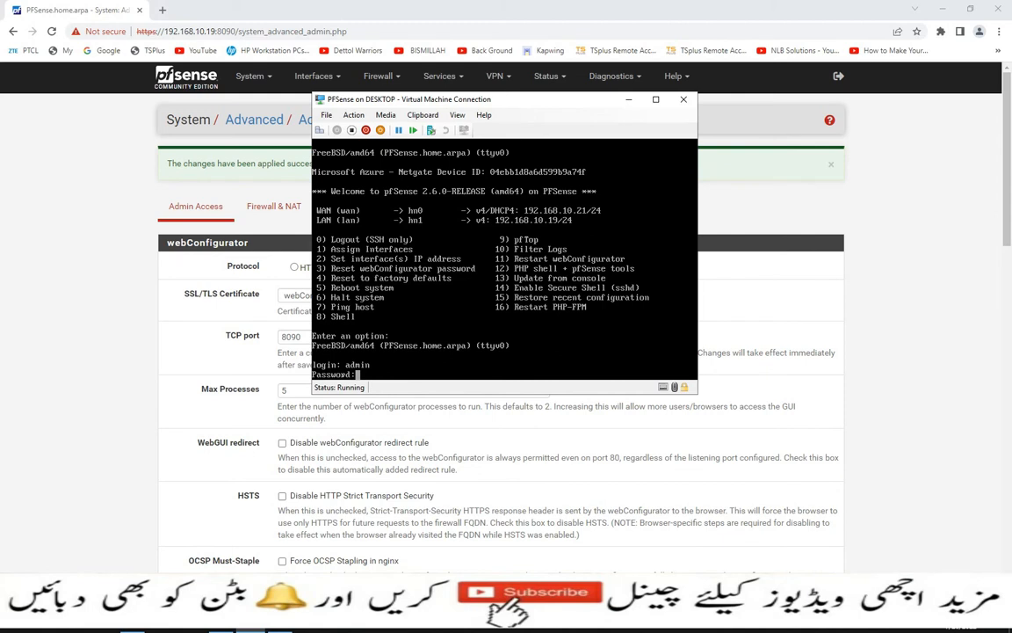
{"action": "key", "text": "Return"}
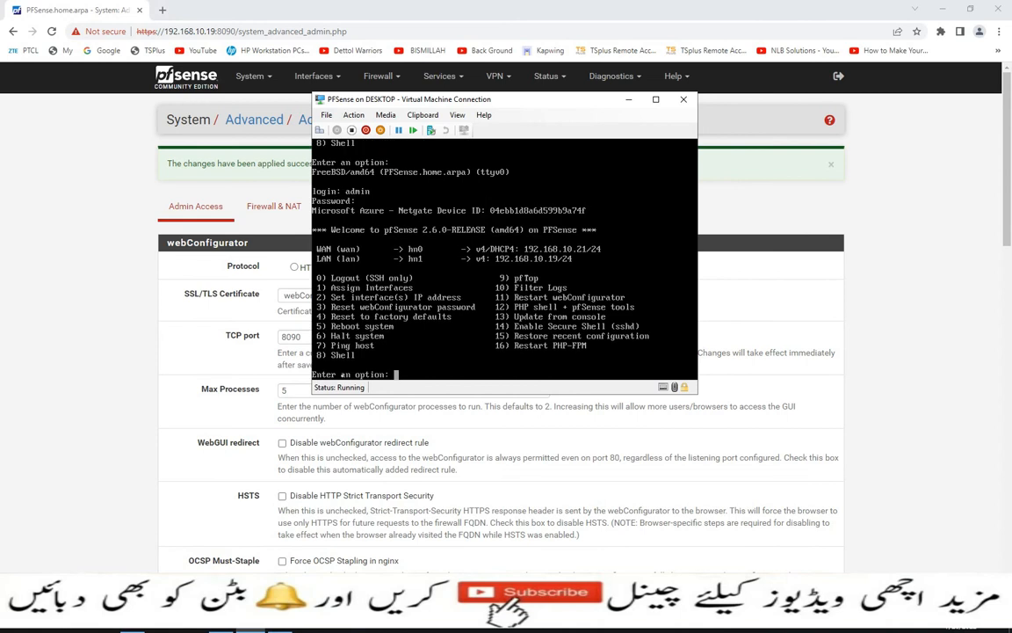
{"action": "type", "text": "5"}
{"action": "key", "text": "Return"}
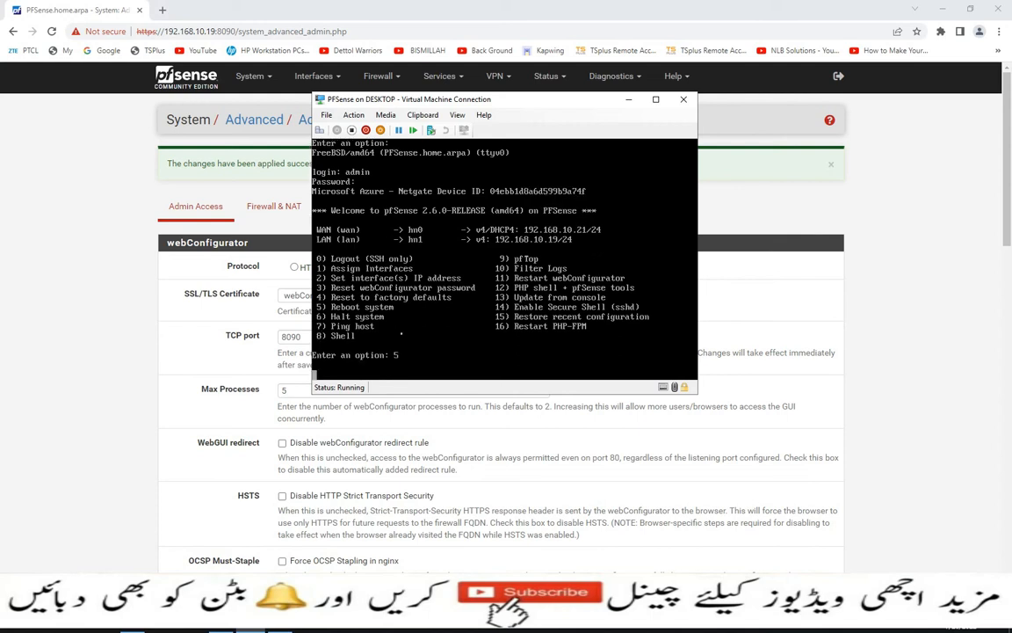
{"action": "type", "text": "y"}
{"action": "key", "text": "Return"}
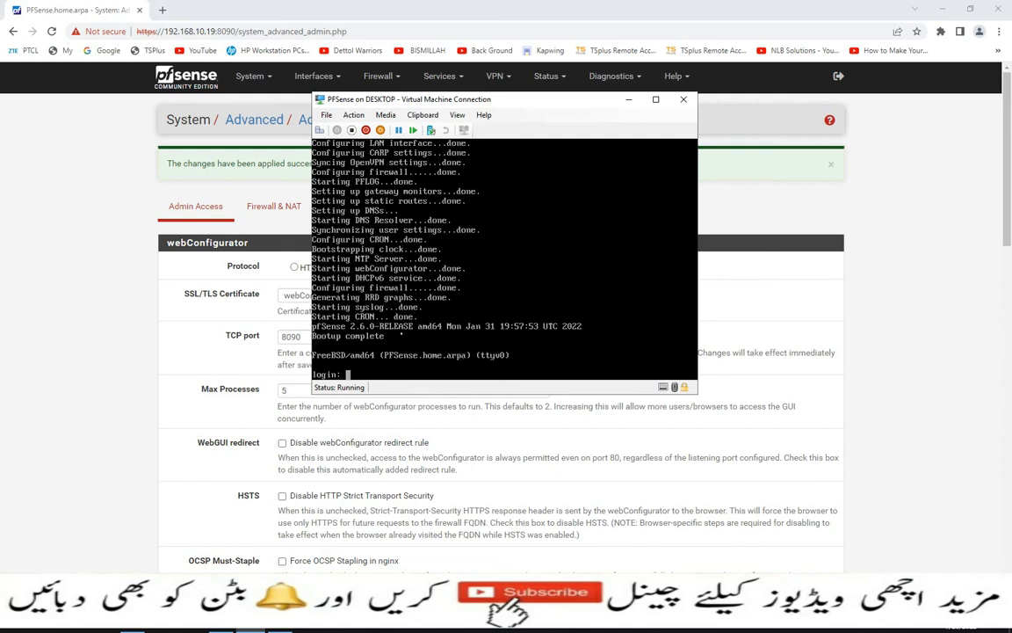
- Log in as admin at the rebooted VM console to reach the menu
{"action": "key", "text": "Return"}
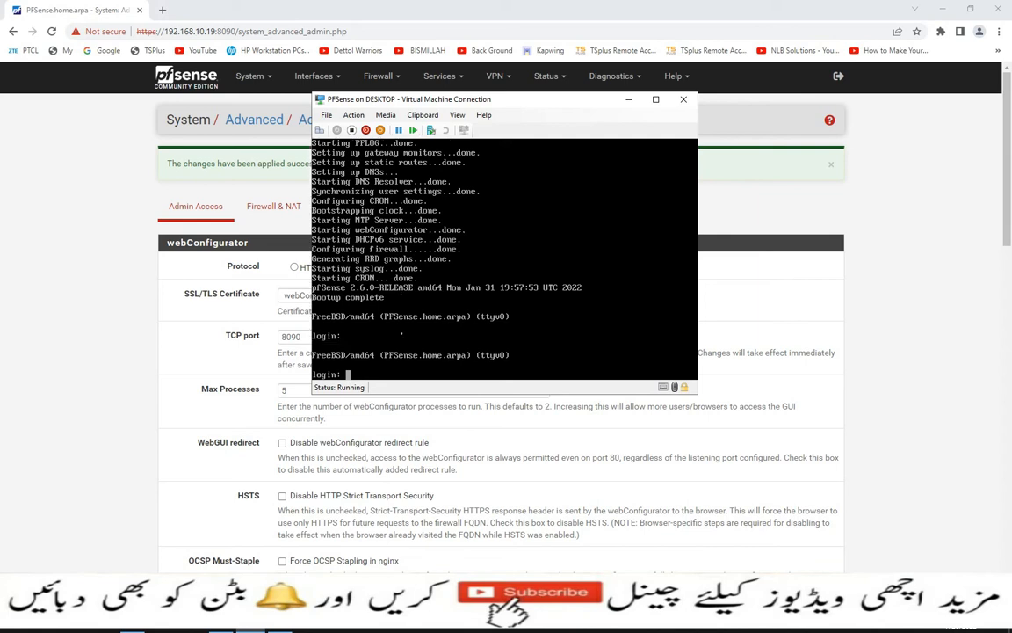
{"action": "type", "text": "admin"}
{"action": "key", "text": "Return"}
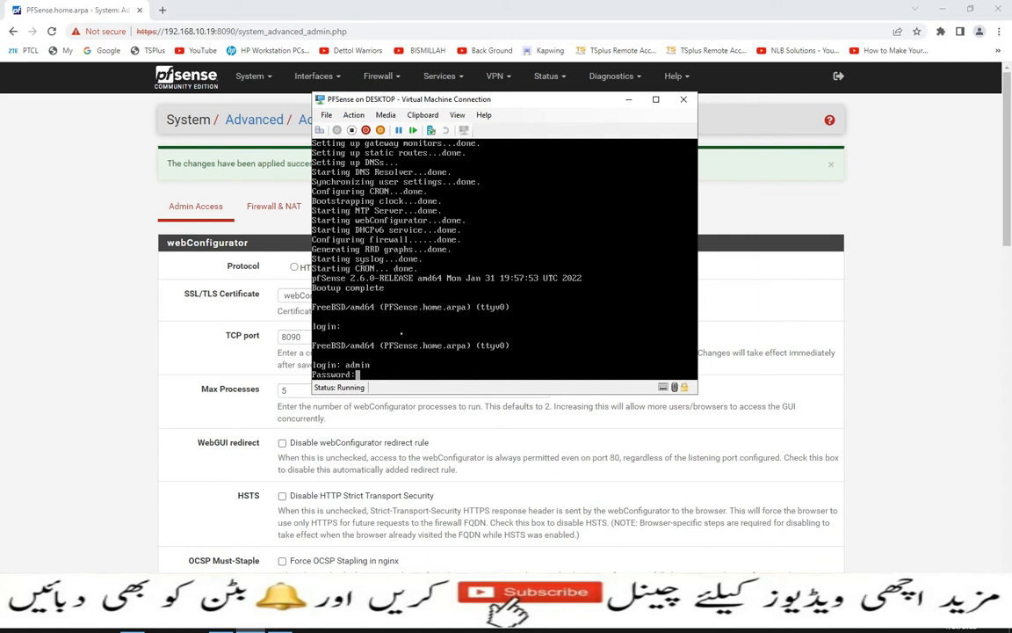
{"action": "key", "text": "Return"}
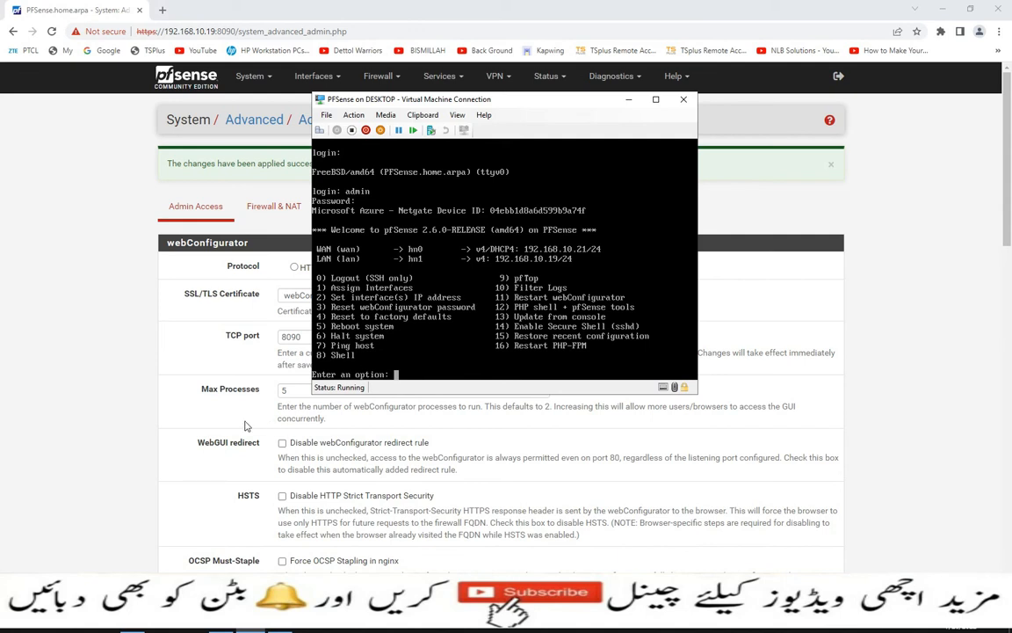
- Untick 'Password protect the console menu' in the browser and save Admin Access
{"action": "left_click", "coordinate": [105, 384]}
{"action": "scroll", "coordinate": [181, 383], "scroll_direction": "down", "scroll_amount": 10}
{"action": "scroll", "coordinate": [233, 513], "scroll_direction": "down", "scroll_amount": 3}
{"action": "left_click", "coordinate": [232, 512]}
{"action": "left_click", "coordinate": [282, 512]}
{"action": "left_click", "coordinate": [282, 512]}
{"action": "left_click", "coordinate": [282, 512]}
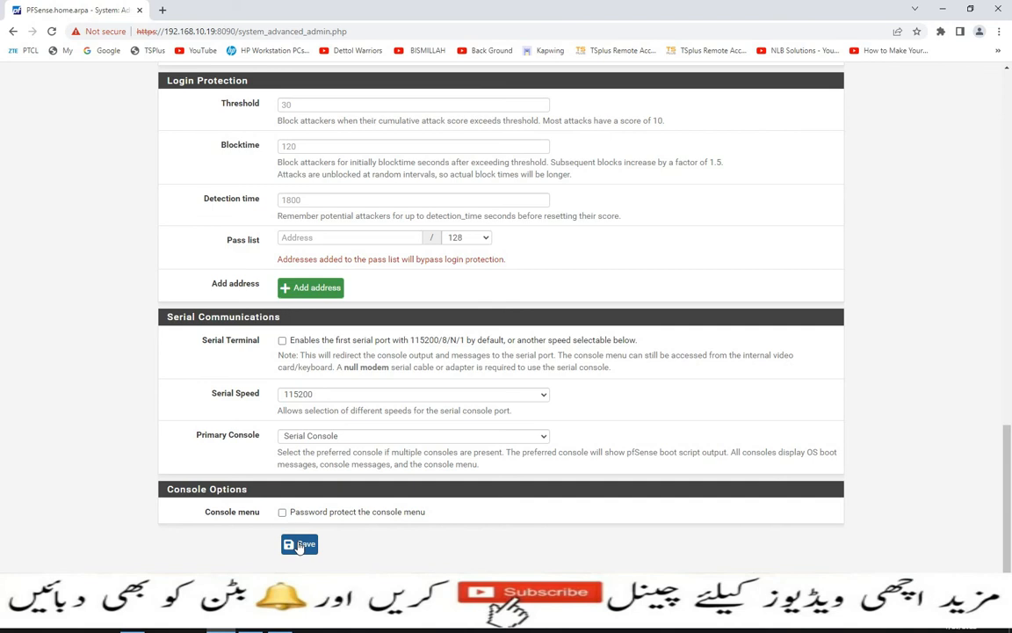
{"action": "left_click", "coordinate": [299, 544]}
- Sign back into pfSense with the saved admin username and password
{"action": "left_click", "coordinate": [519, 281]}
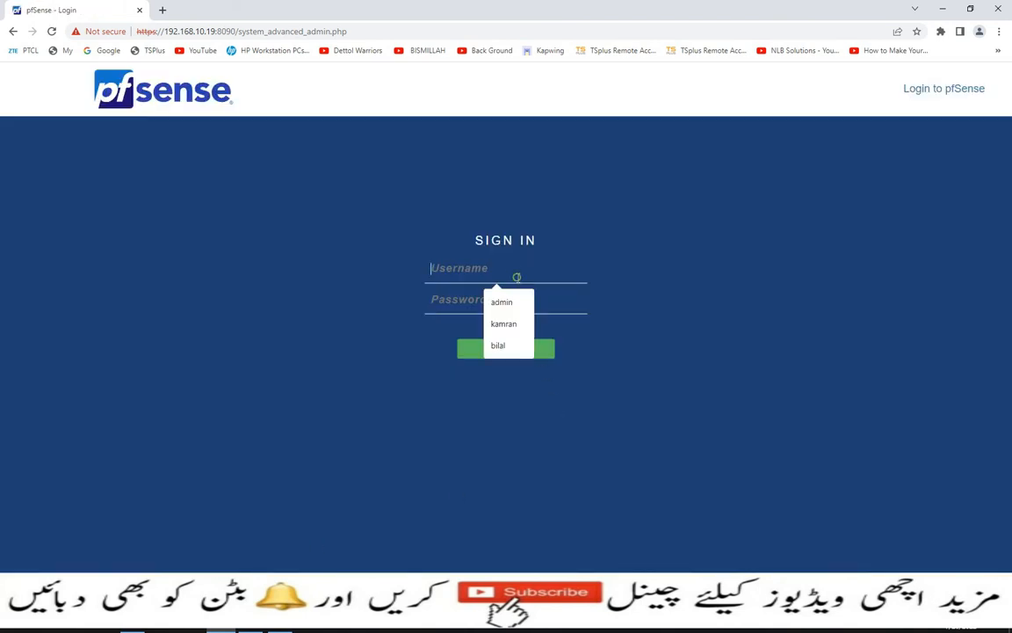
{"action": "left_click", "coordinate": [519, 302]}
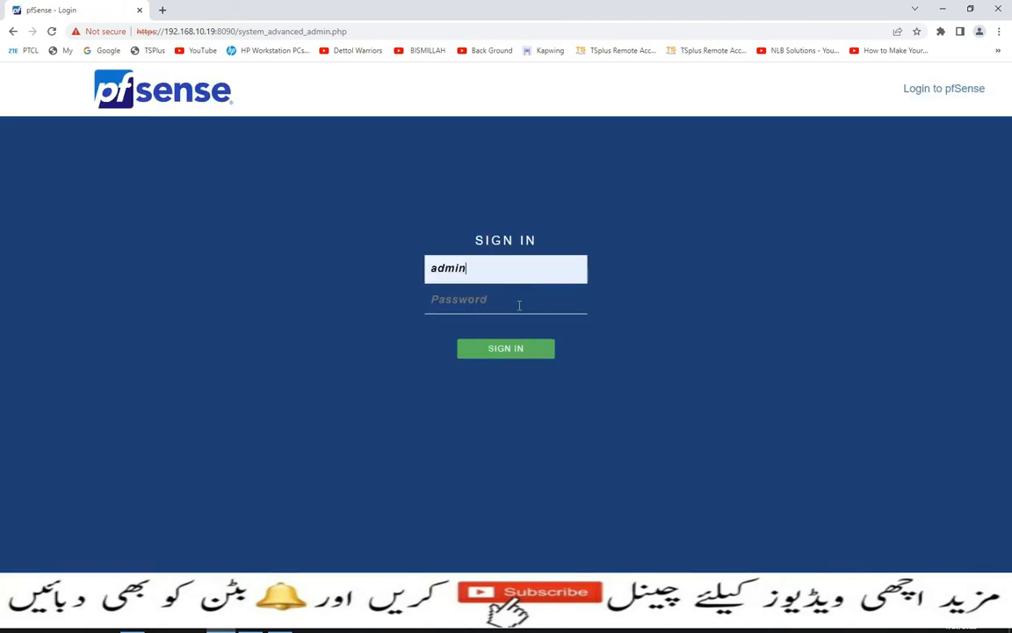
{"action": "type", "text": "*********"}
{"action": "key", "text": "Return"}
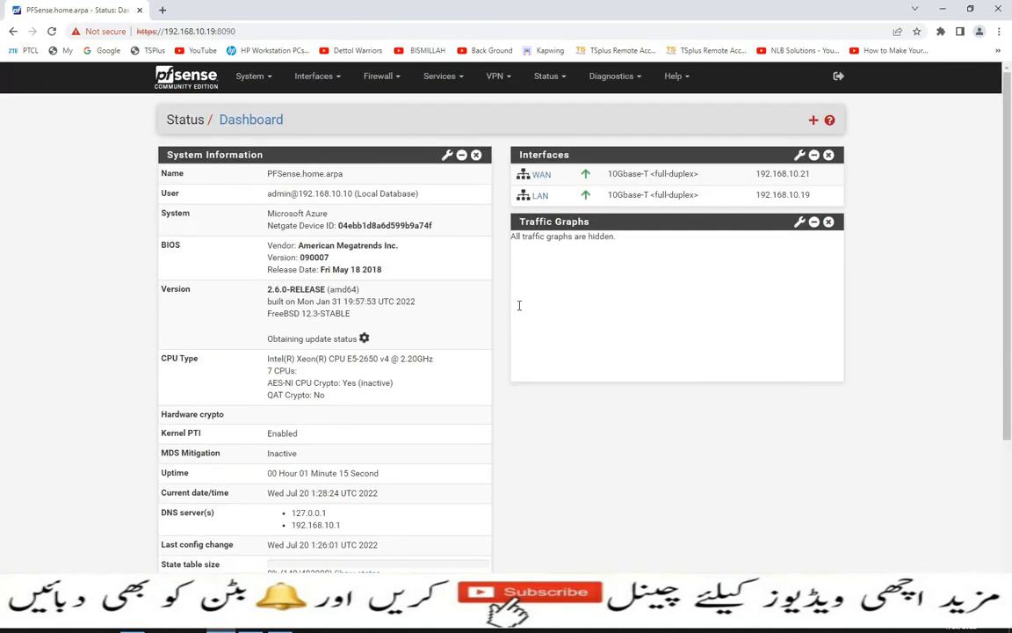
- Reopen System > Advanced and save the Admin Access settings again
{"action": "scroll", "coordinate": [336, 169], "scroll_direction": "down", "scroll_amount": 3}
{"action": "scroll", "coordinate": [337, 170], "scroll_direction": "up", "scroll_amount": 3}
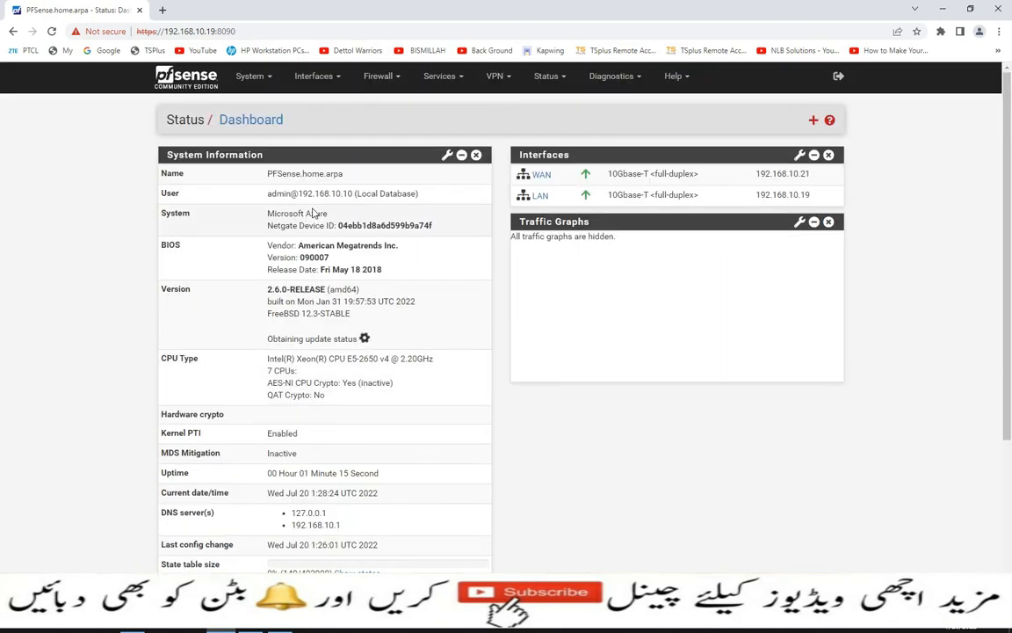
{"action": "left_click", "coordinate": [250, 76]}
{"action": "left_click", "coordinate": [264, 104]}
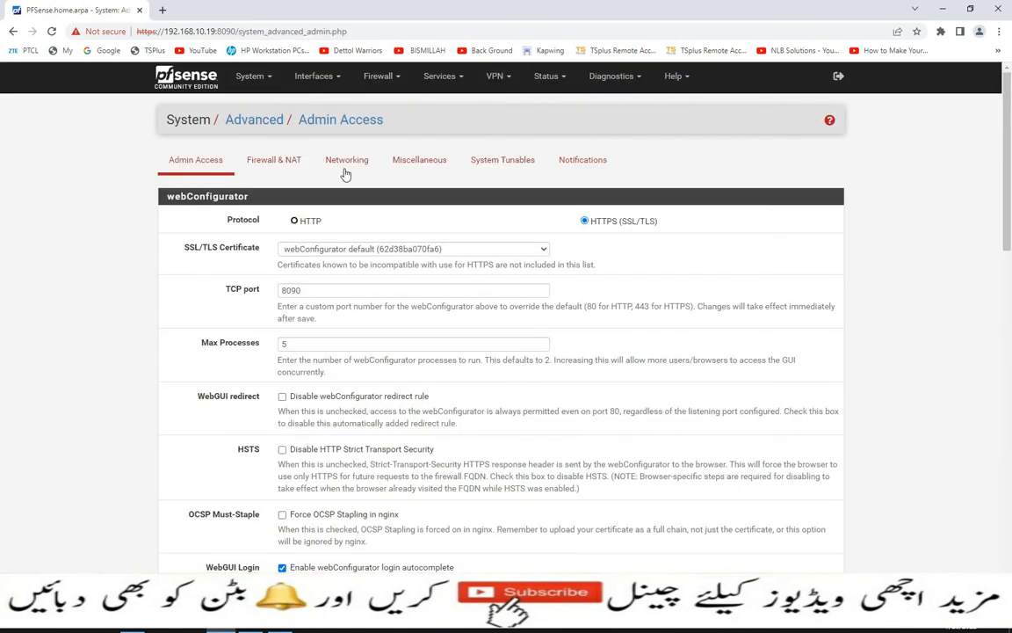
{"action": "scroll", "coordinate": [397, 325], "scroll_direction": "down", "scroll_amount": 10}
{"action": "scroll", "coordinate": [398, 324], "scroll_direction": "down", "scroll_amount": 3}
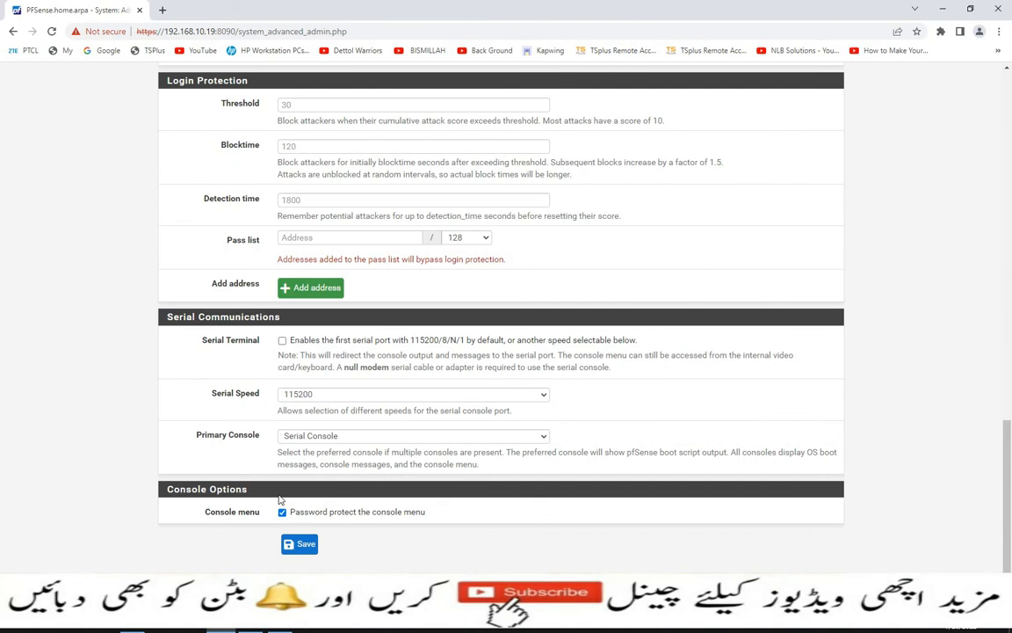
{"action": "left_click", "coordinate": [298, 545]}
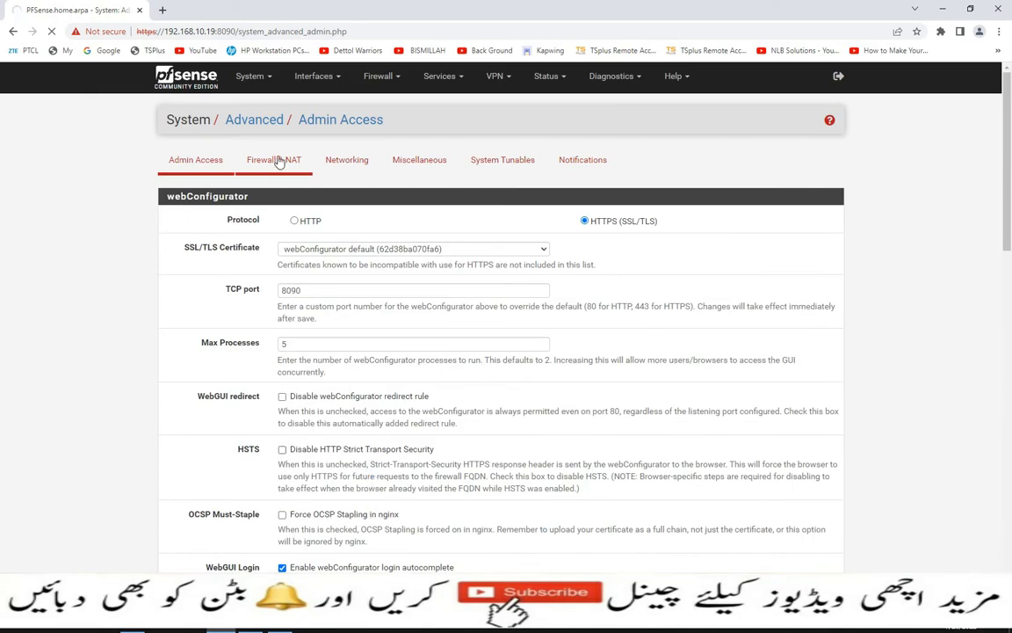
- Open Firewall & NAT, keep Firewall Optimization at Normal, and scroll to VPN Packet Processing
{"action": "left_click", "coordinate": [269, 173]}
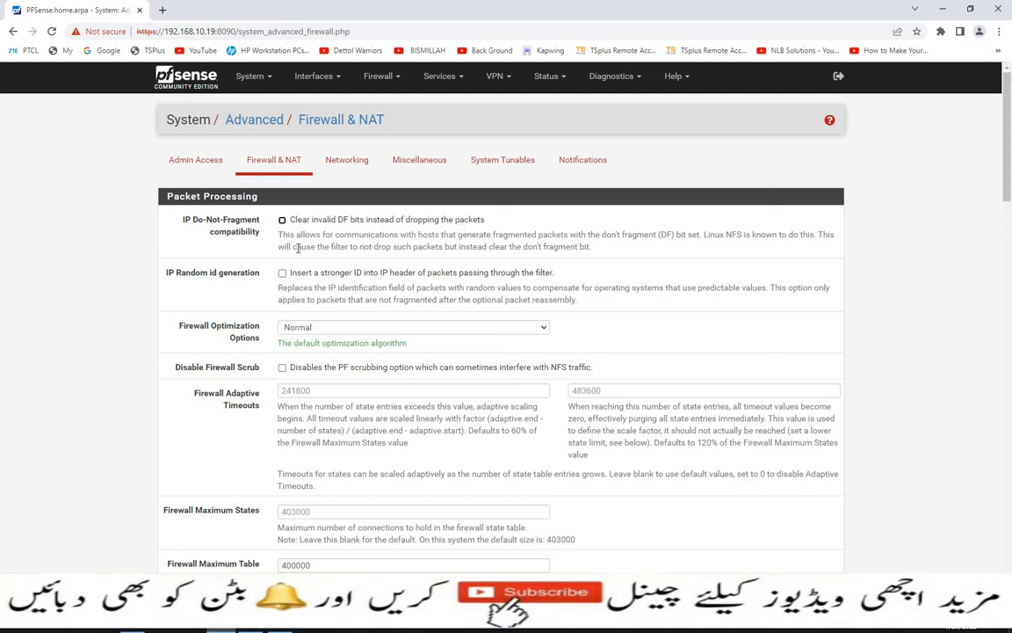
{"action": "scroll", "coordinate": [267, 237], "scroll_direction": "down", "scroll_amount": 2}
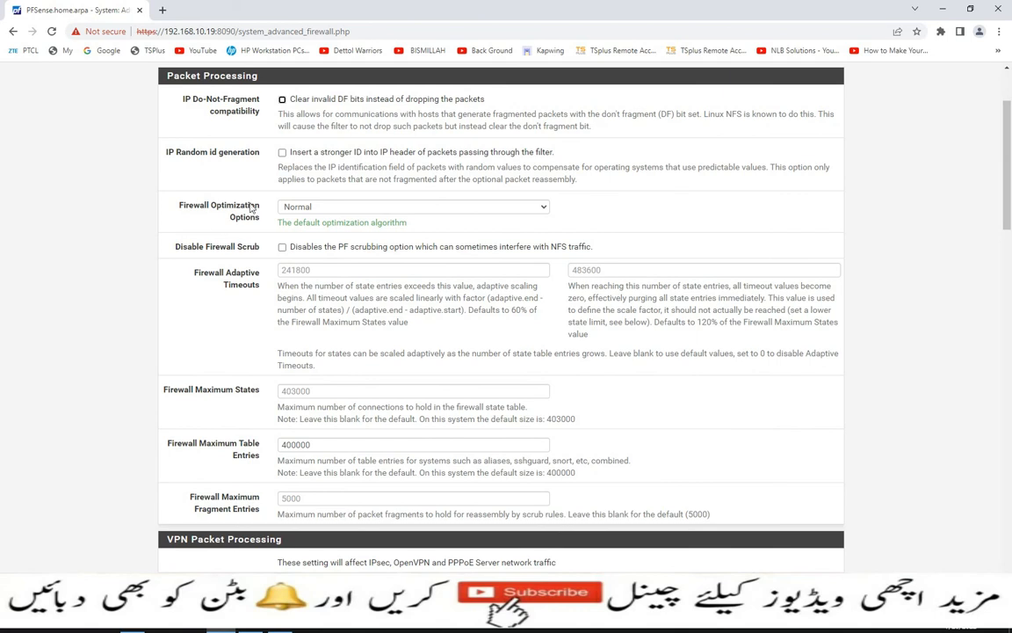
{"action": "left_click", "coordinate": [544, 207]}
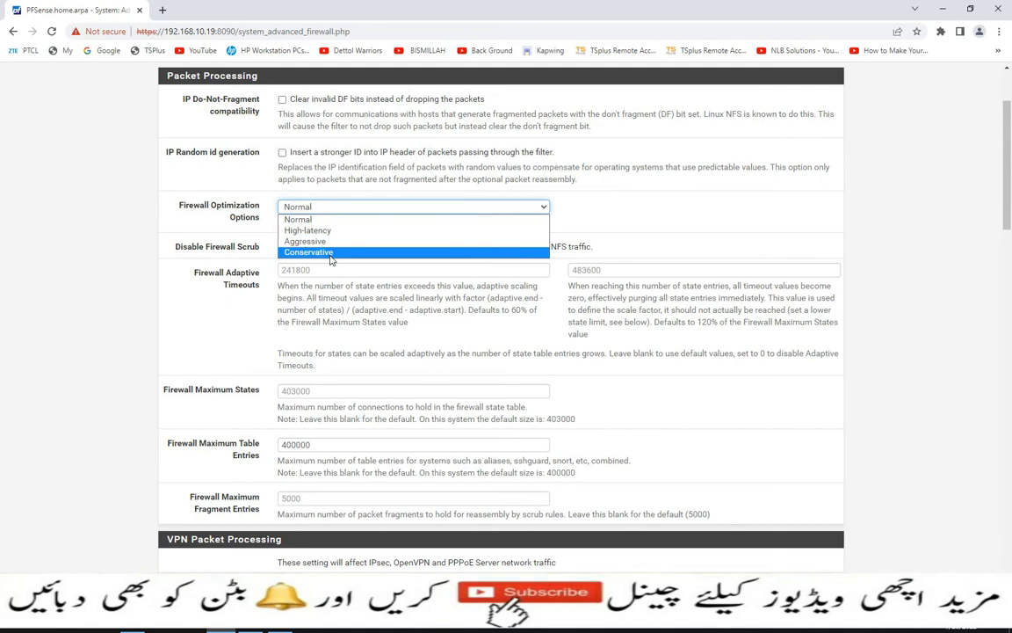
{"action": "left_click", "coordinate": [316, 220]}
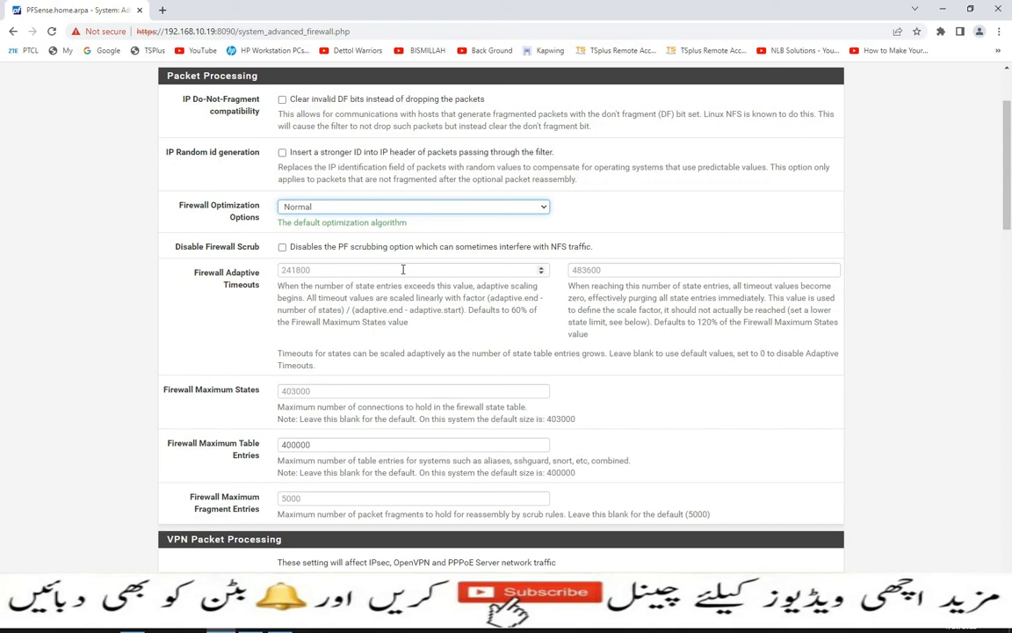
{"action": "scroll", "coordinate": [402, 269], "scroll_direction": "down", "scroll_amount": 2}
{"action": "scroll", "coordinate": [404, 269], "scroll_direction": "down", "scroll_amount": 1}
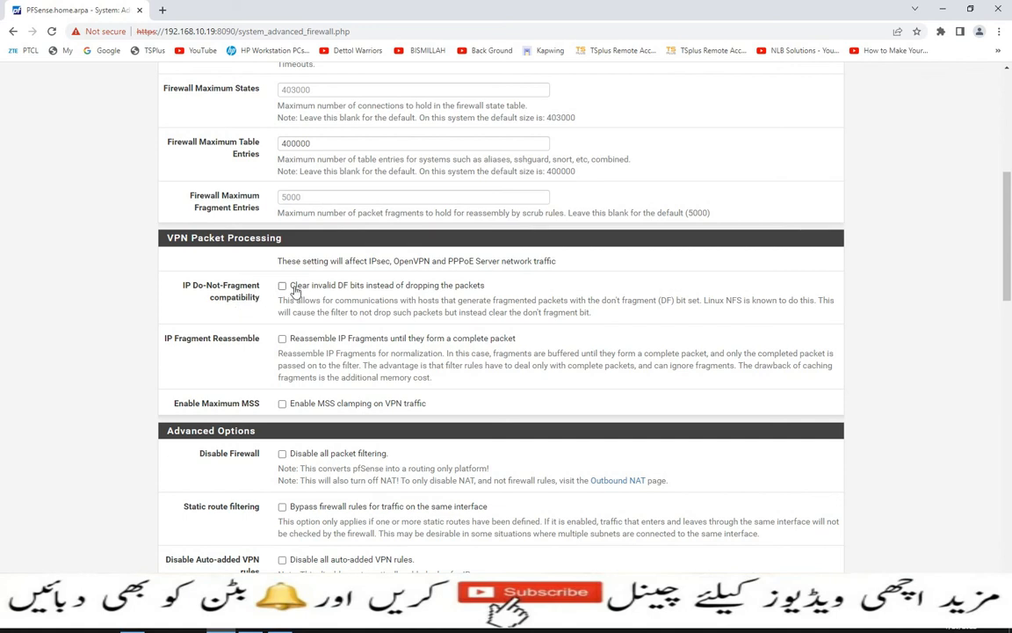
- Tick Static route filtering and leave NAT Reflection mode disabled
{"action": "scroll", "coordinate": [241, 310], "scroll_direction": "down", "scroll_amount": 2}
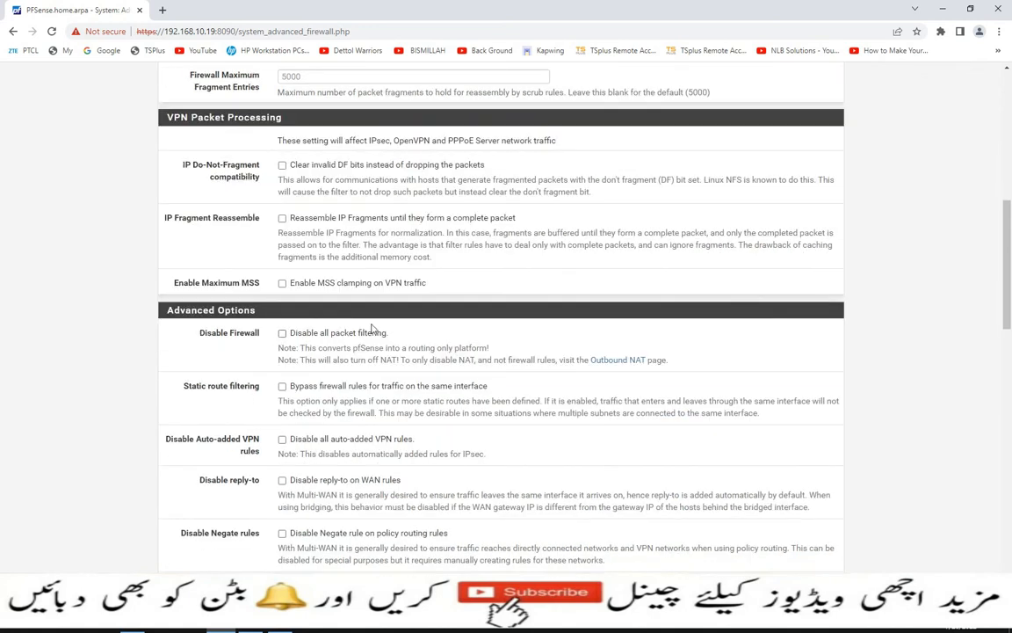
{"action": "scroll", "coordinate": [372, 328], "scroll_direction": "down", "scroll_amount": 3}
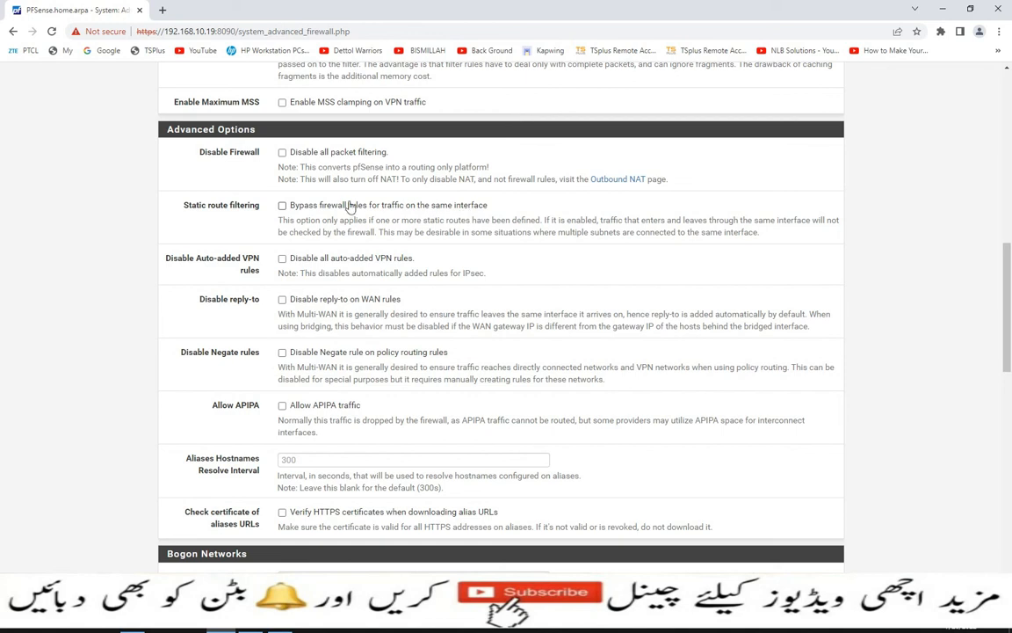
{"action": "left_click", "coordinate": [282, 205]}
{"action": "scroll", "coordinate": [266, 281], "scroll_direction": "down", "scroll_amount": 3}
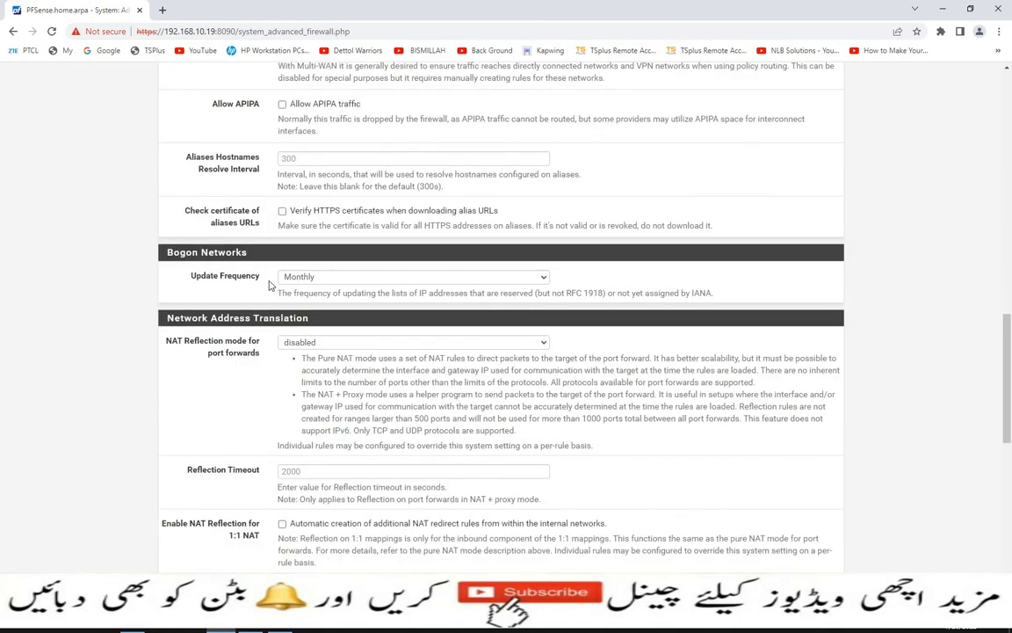
{"action": "scroll", "coordinate": [216, 268], "scroll_direction": "down", "scroll_amount": 1}
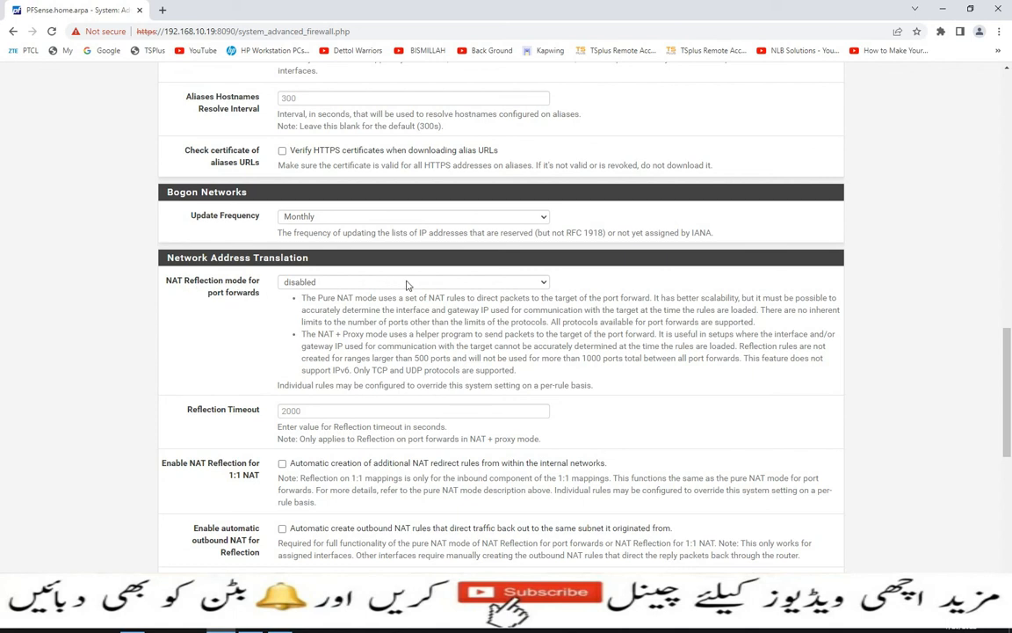
{"action": "left_click", "coordinate": [542, 282]}
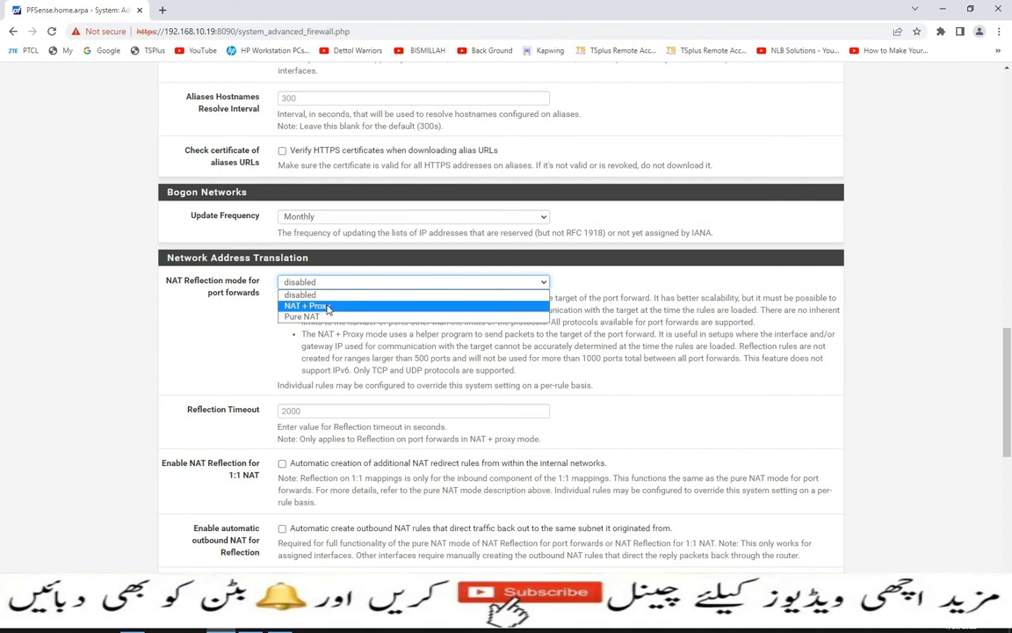
{"action": "left_click", "coordinate": [297, 295]}
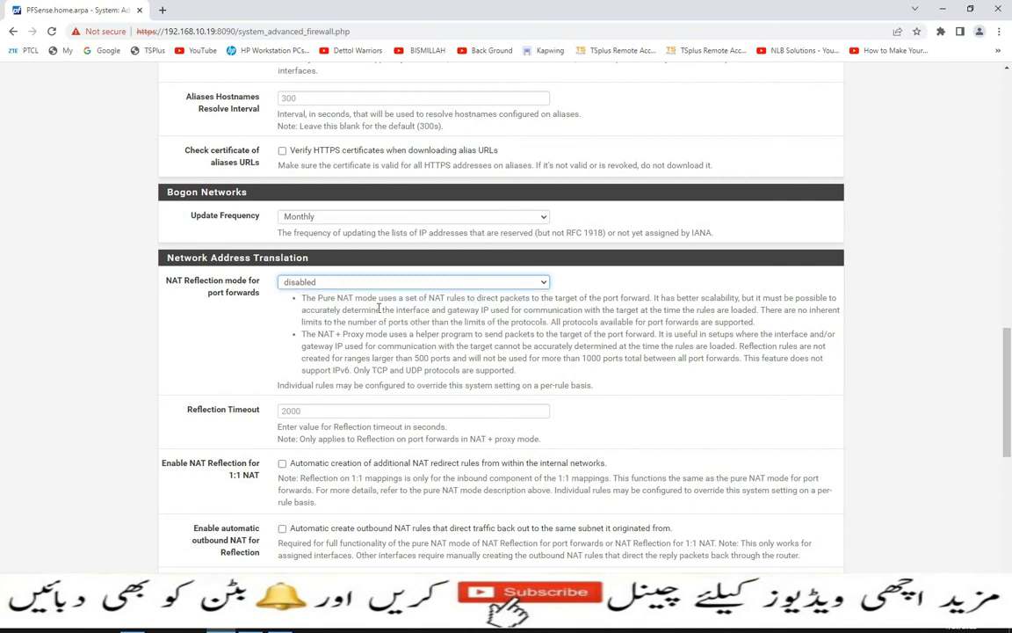
- Scroll through the remaining Firewall & NAT options, then switch to the Networking tab
{"action": "scroll", "coordinate": [379, 306], "scroll_direction": "down", "scroll_amount": 3}
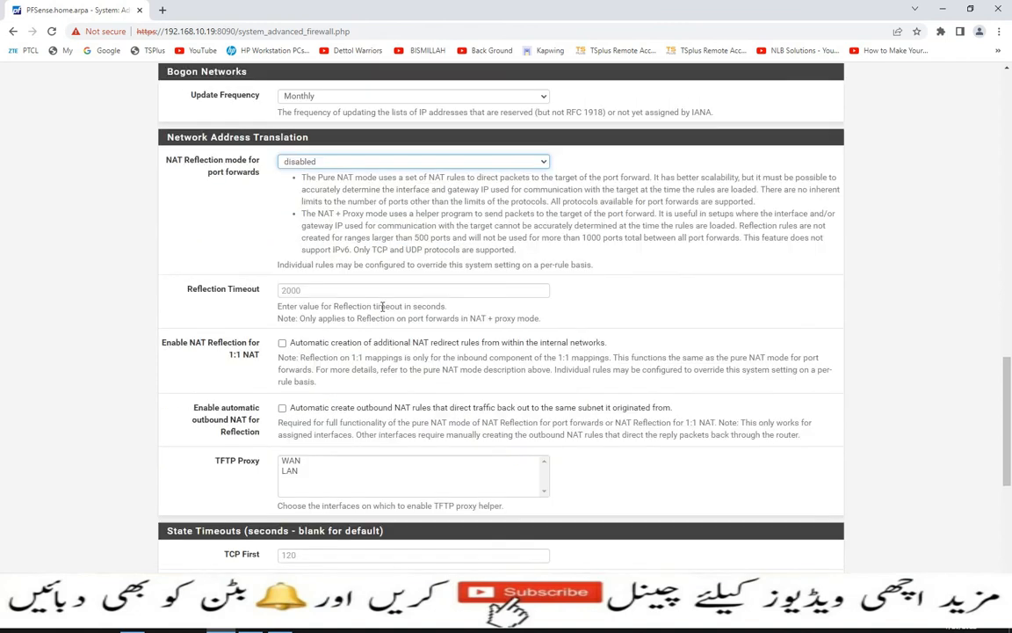
{"action": "scroll", "coordinate": [381, 305], "scroll_direction": "down", "scroll_amount": 6}
{"action": "scroll", "coordinate": [429, 302], "scroll_direction": "down", "scroll_amount": 3}
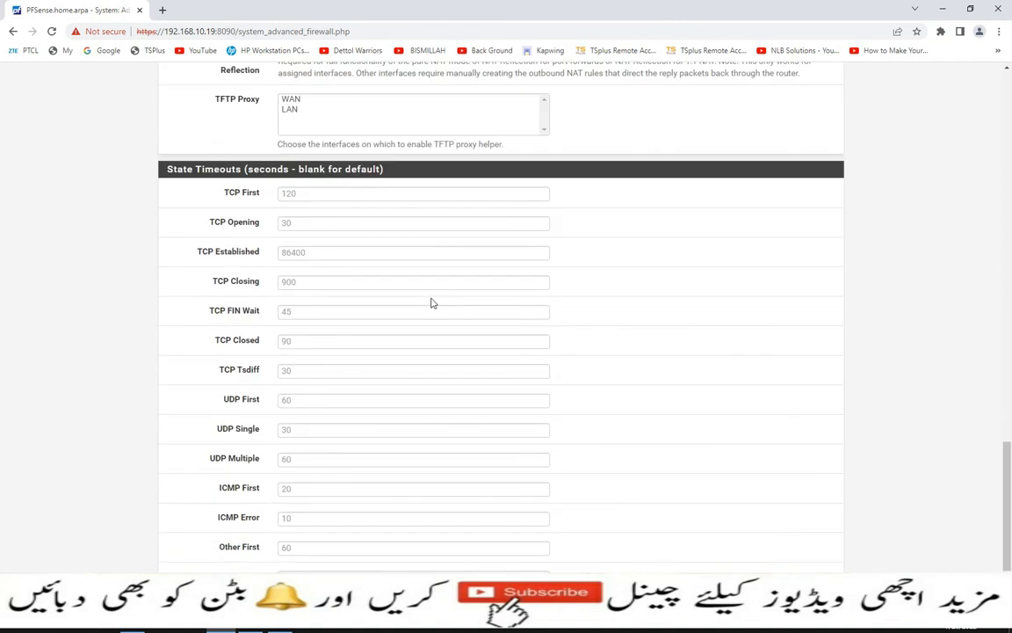
{"action": "scroll", "coordinate": [430, 302], "scroll_direction": "down", "scroll_amount": 3}
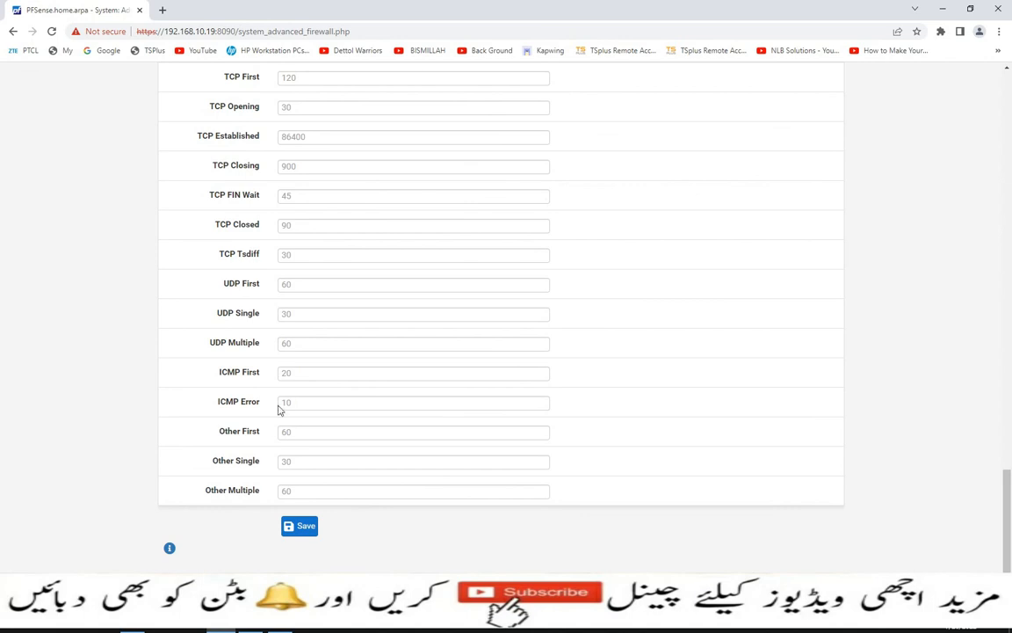
{"action": "scroll", "coordinate": [312, 418], "scroll_direction": "up", "scroll_amount": 15}
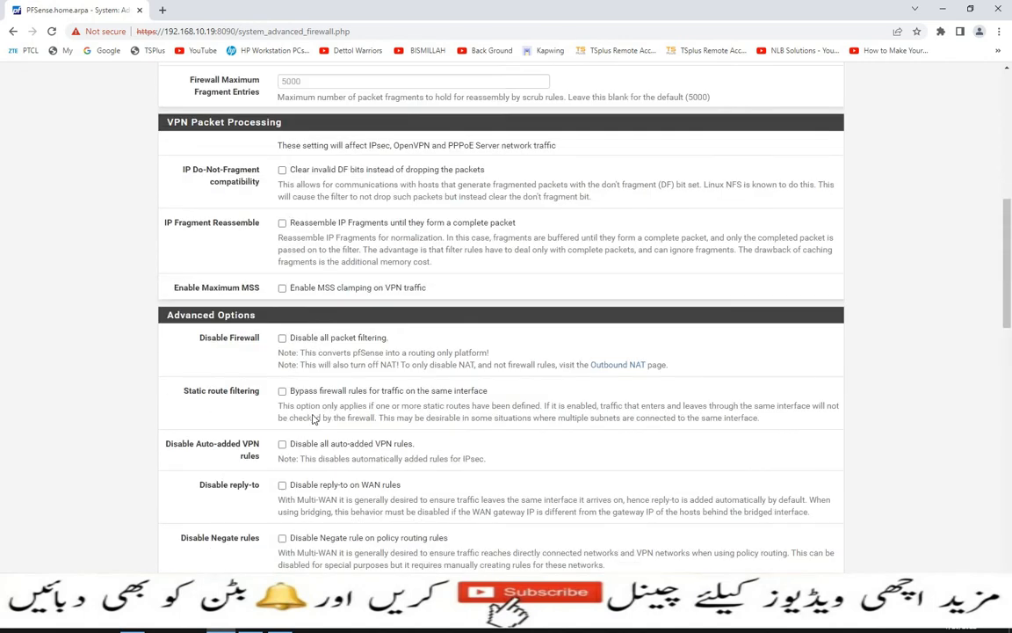
{"action": "scroll", "coordinate": [312, 418], "scroll_direction": "up", "scroll_amount": 10}
{"action": "left_click", "coordinate": [357, 158]}
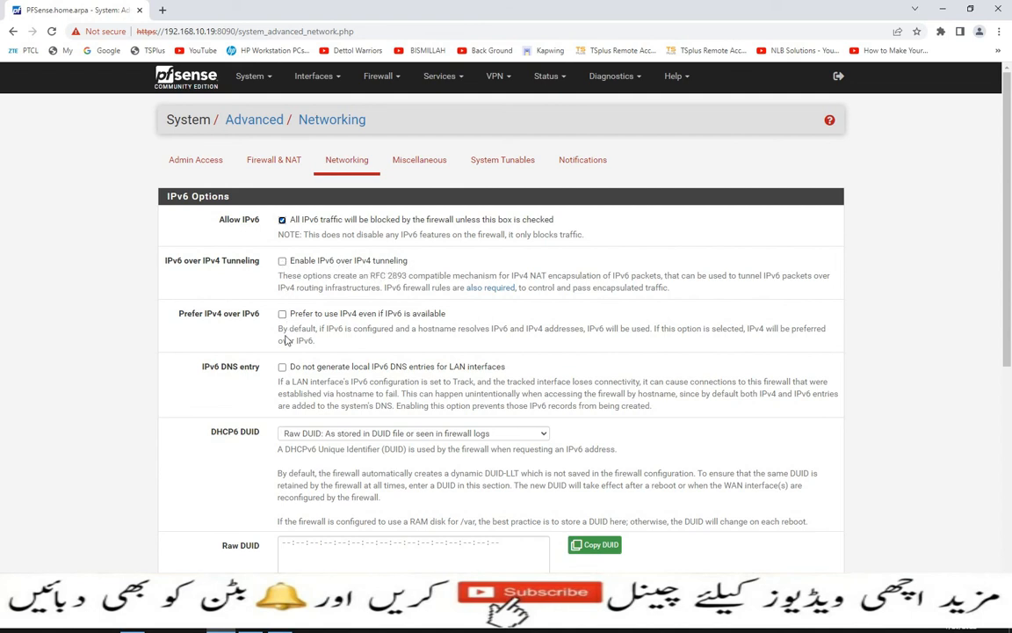
- Review the Networking settings down to Save, then switch to the Miscellaneous tab
{"action": "scroll", "coordinate": [289, 334], "scroll_direction": "down", "scroll_amount": 3}
{"action": "scroll", "coordinate": [303, 316], "scroll_direction": "down", "scroll_amount": 3}
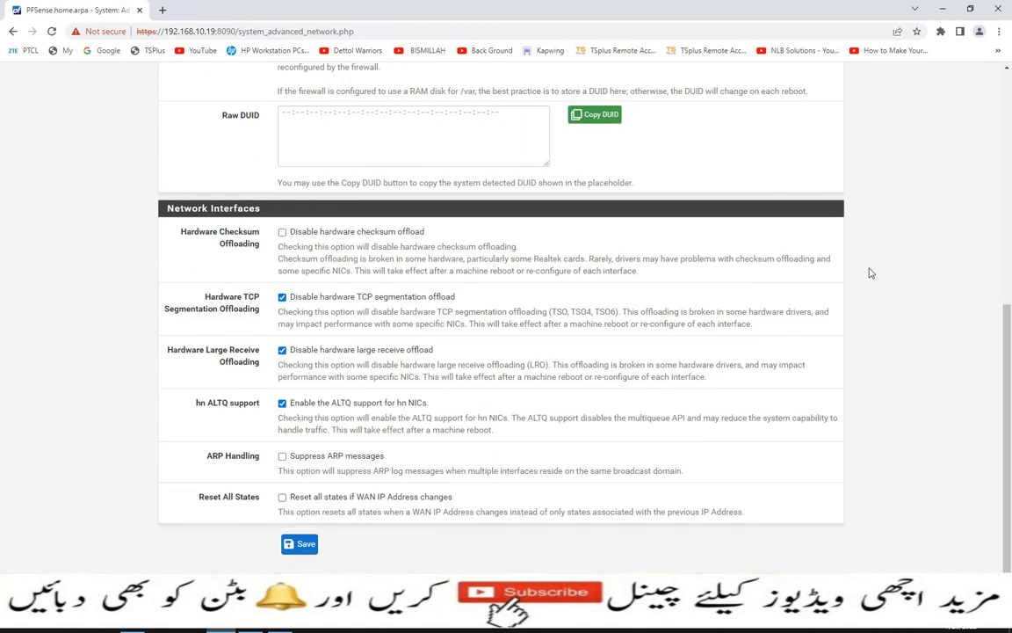
{"action": "scroll", "coordinate": [496, 448], "scroll_direction": "up", "scroll_amount": 5}
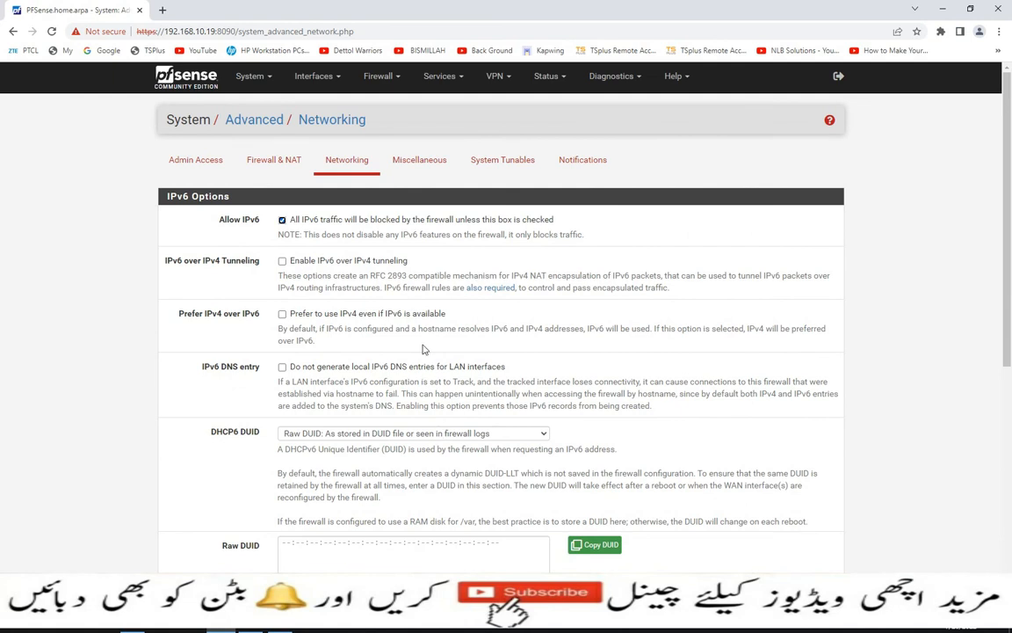
{"action": "left_click", "coordinate": [419, 159]}
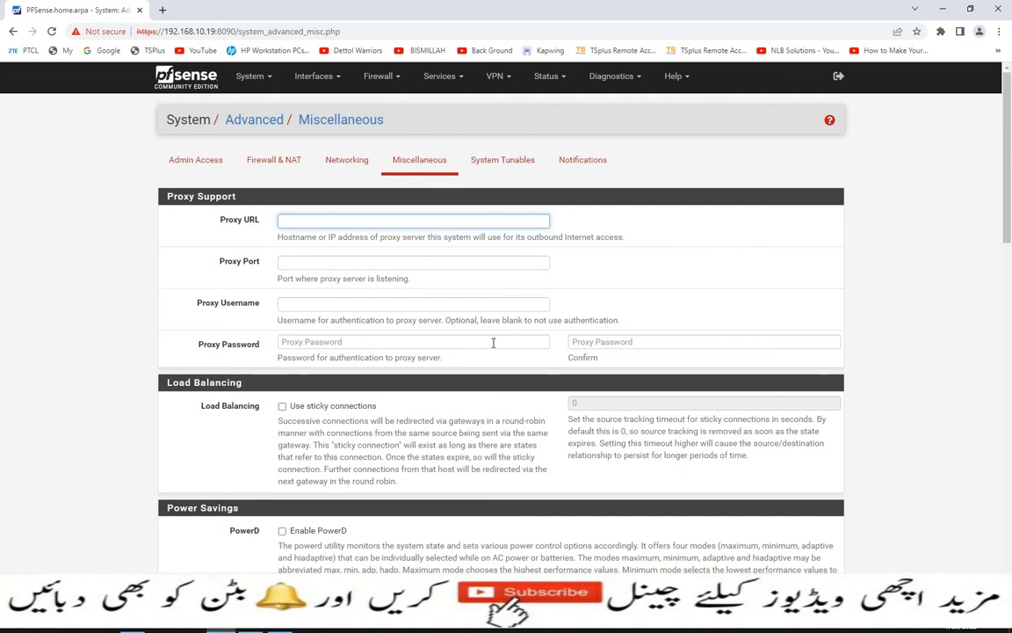
- Enable Use sticky connections under Load Balancing, leaving the source tracking timeout at 0
{"action": "scroll", "coordinate": [510, 342], "scroll_direction": "down", "scroll_amount": 2}
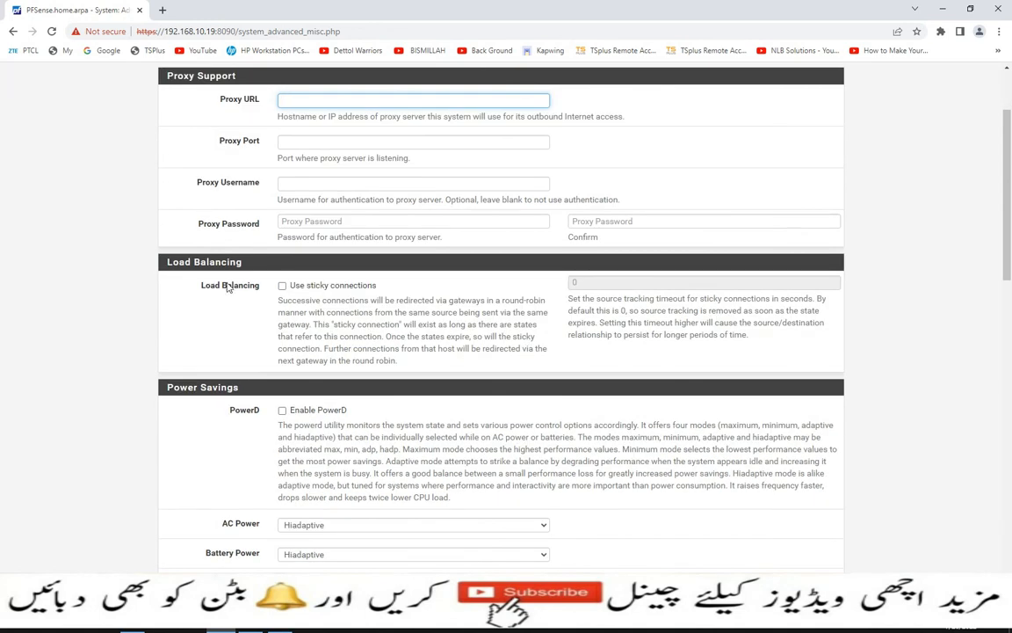
{"action": "left_click", "coordinate": [285, 287]}
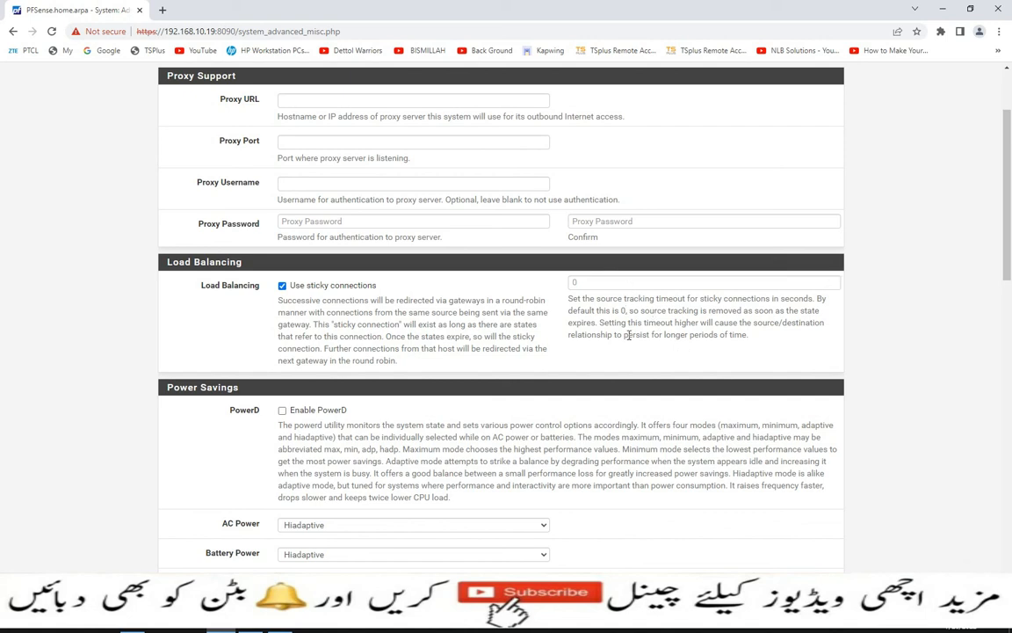
- Look over the Miscellaneous options down to Save, then go to the System Tunables tab
{"action": "scroll", "coordinate": [480, 355], "scroll_direction": "down", "scroll_amount": 3}
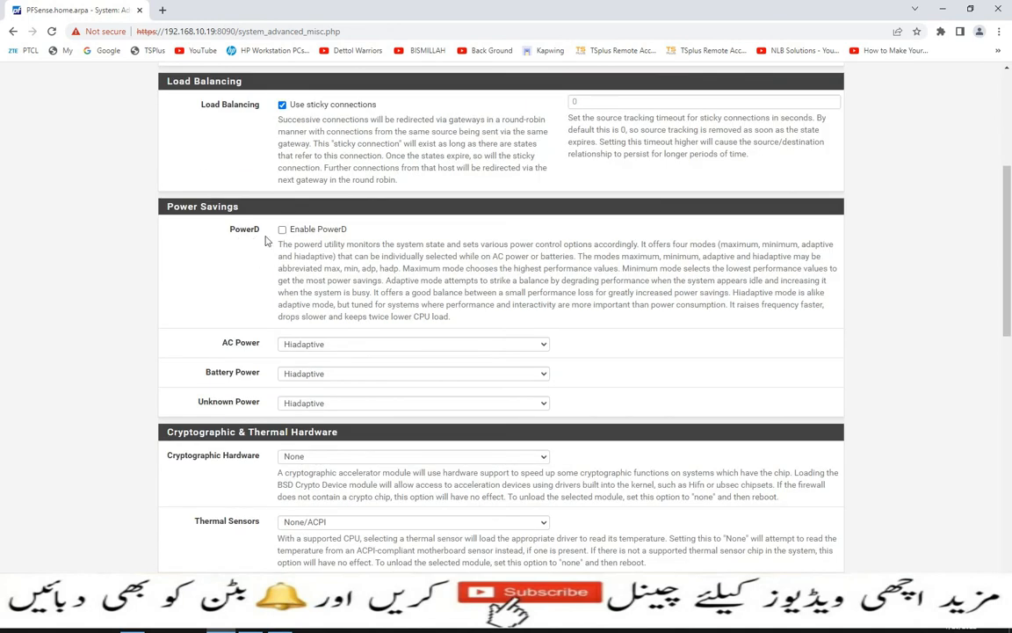
{"action": "scroll", "coordinate": [283, 230], "scroll_direction": "down", "scroll_amount": 3}
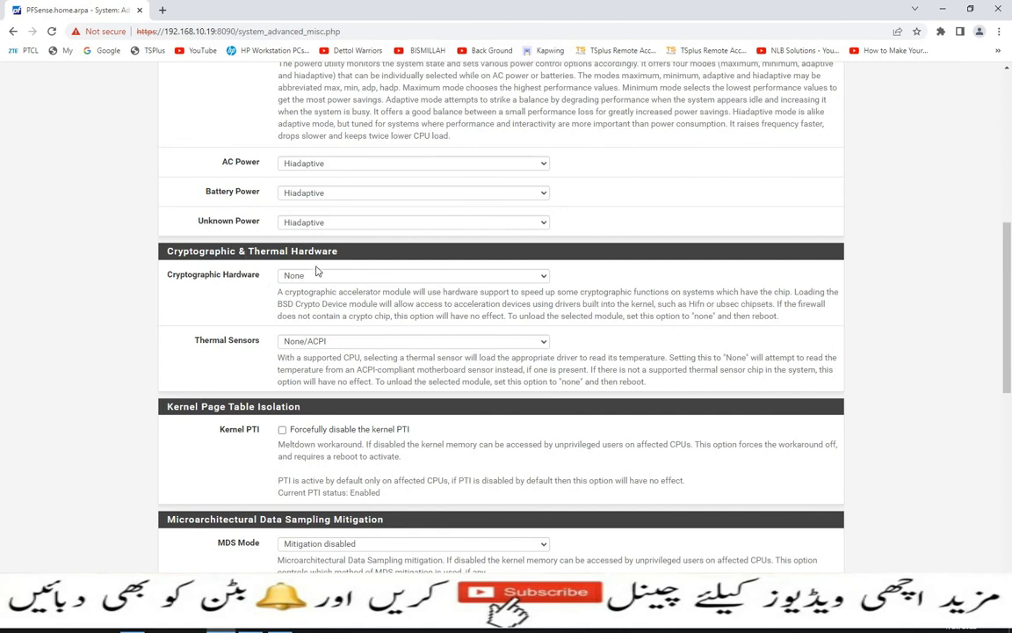
{"action": "scroll", "coordinate": [326, 276], "scroll_direction": "down", "scroll_amount": 1}
{"action": "scroll", "coordinate": [327, 276], "scroll_direction": "down", "scroll_amount": 5}
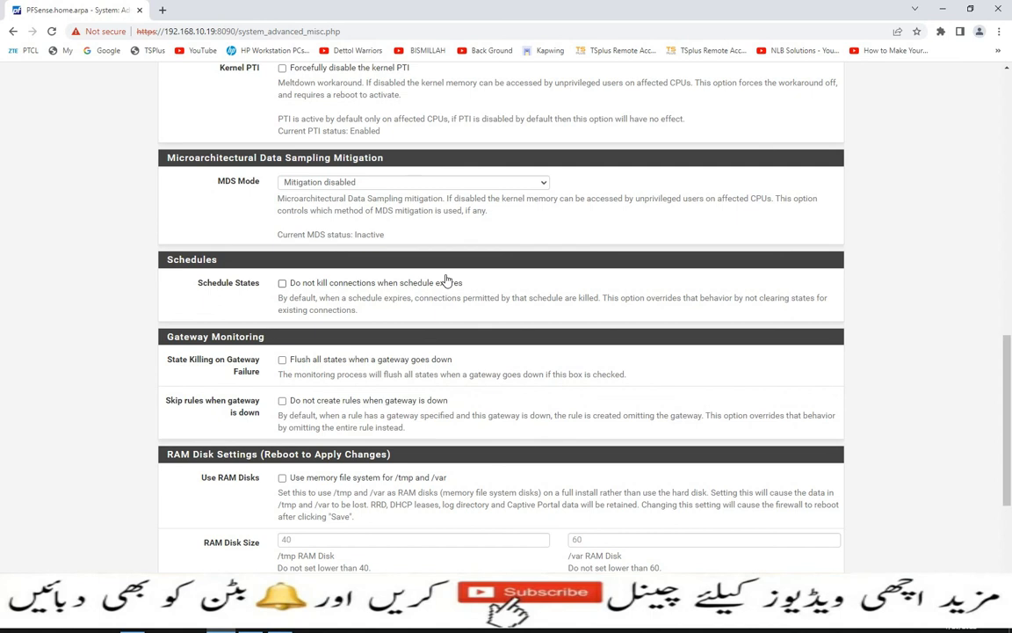
{"action": "scroll", "coordinate": [314, 264], "scroll_direction": "down", "scroll_amount": 5}
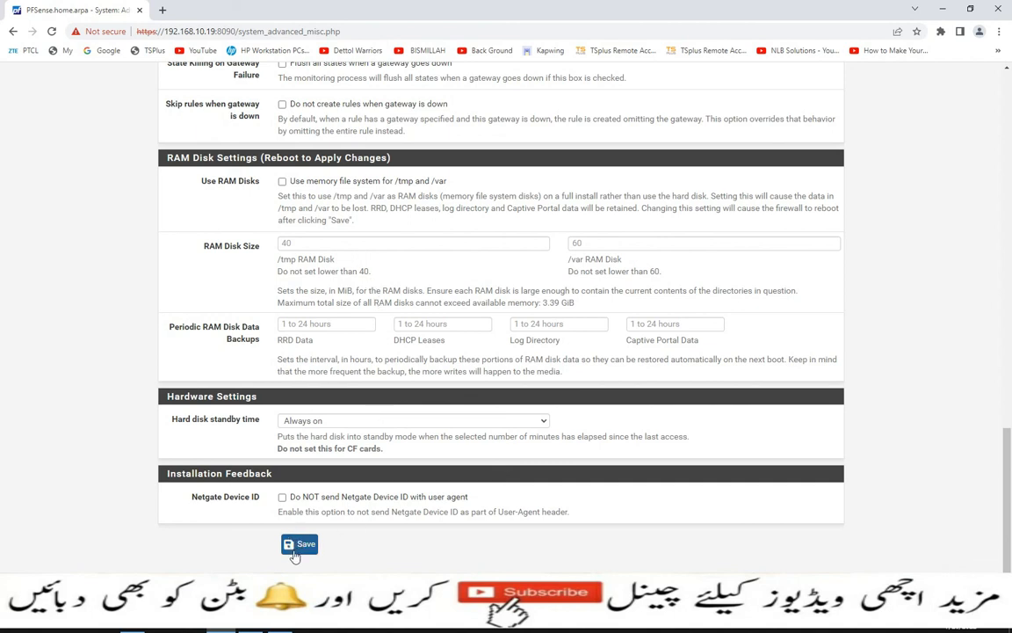
{"action": "scroll", "coordinate": [325, 527], "scroll_direction": "up", "scroll_amount": 20}
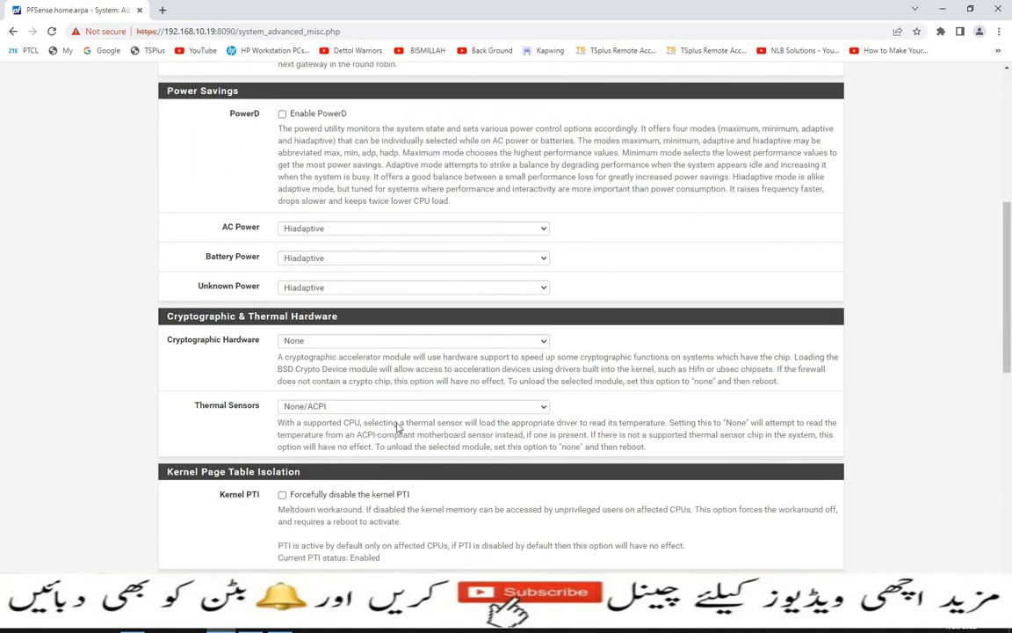
{"action": "left_click", "coordinate": [505, 176]}
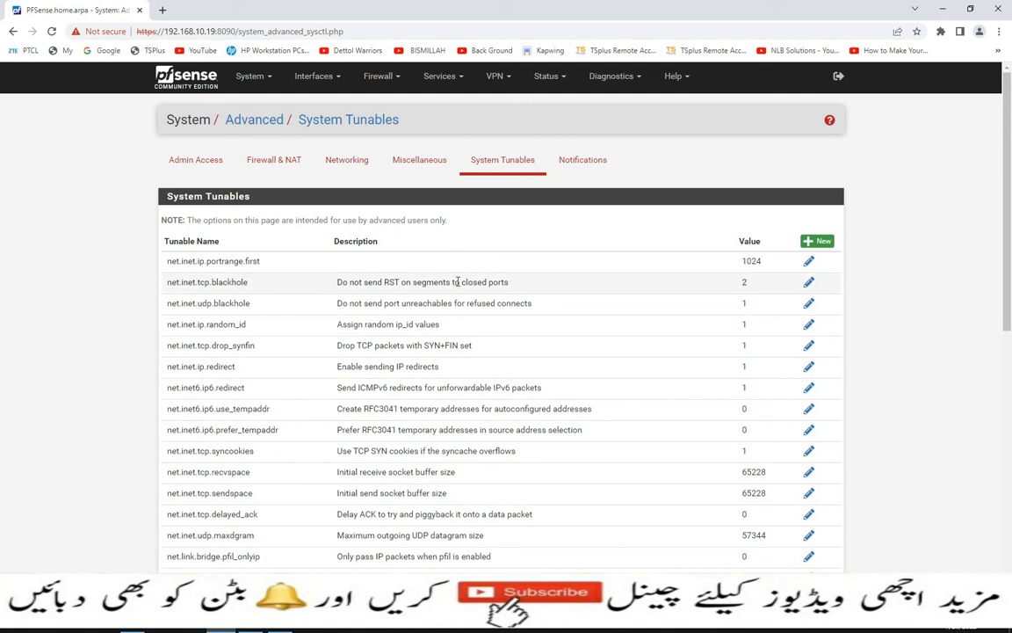
- Skim the System Tunables table, then move on to the Notifications tab
{"action": "scroll", "coordinate": [458, 282], "scroll_direction": "down", "scroll_amount": 5}
{"action": "scroll", "coordinate": [463, 329], "scroll_direction": "down", "scroll_amount": 4}
{"action": "scroll", "coordinate": [463, 343], "scroll_direction": "up", "scroll_amount": 9}
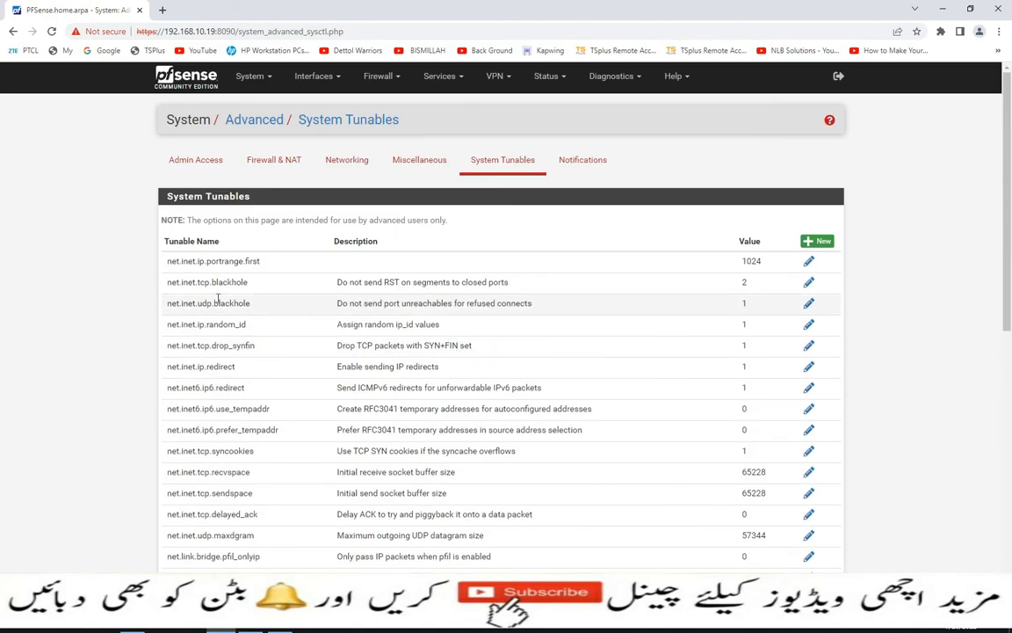
{"action": "left_click", "coordinate": [594, 162]}
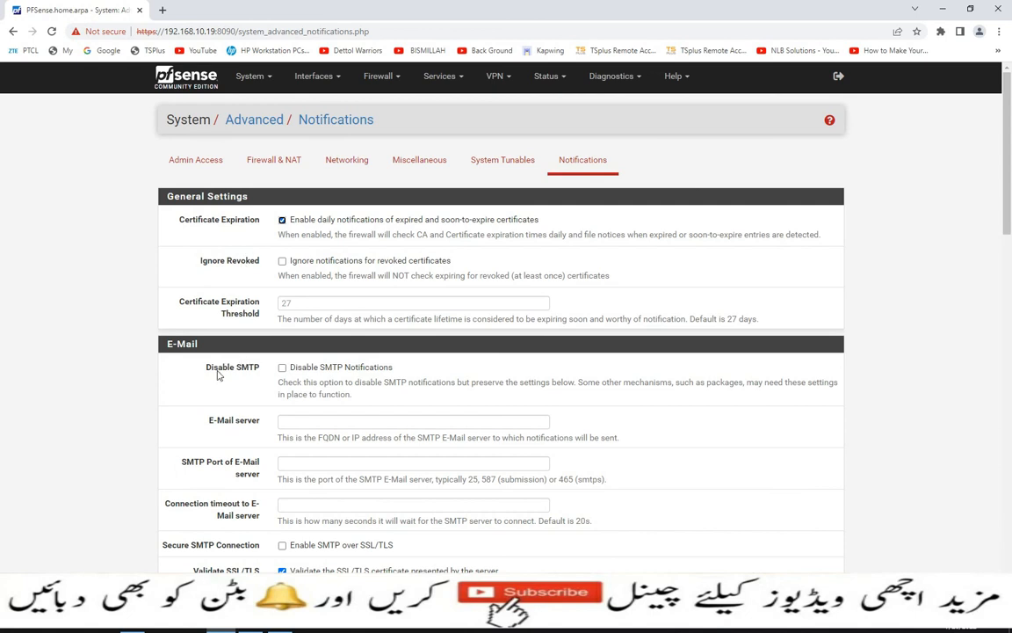
{"action": "left_click", "coordinate": [283, 369]}
{"action": "left_click", "coordinate": [283, 369]}
{"action": "scroll", "coordinate": [292, 413], "scroll_direction": "down", "scroll_amount": 2}
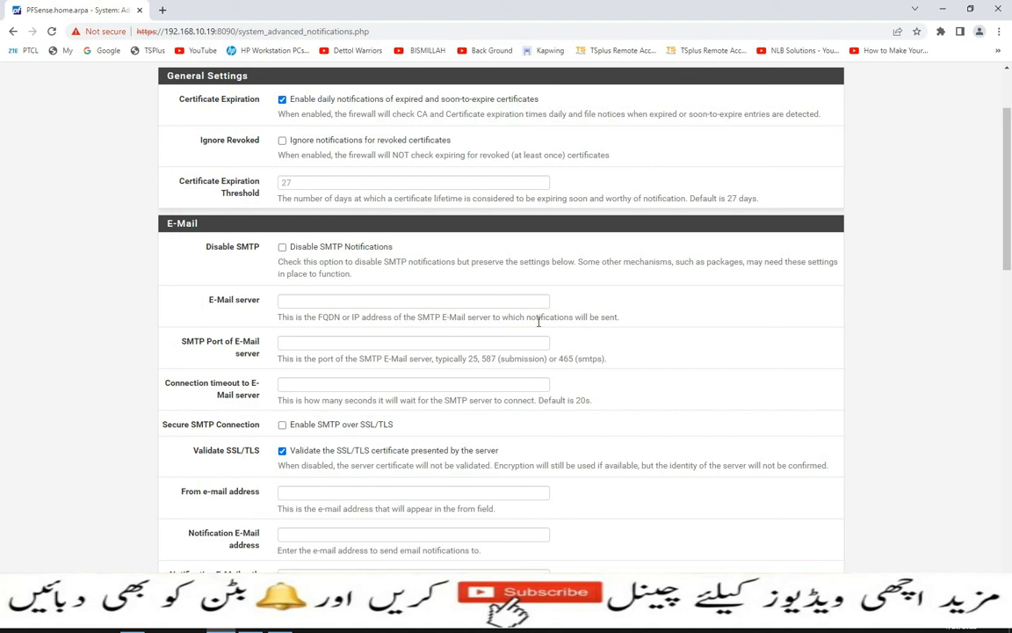
{"action": "left_click", "coordinate": [451, 301]}
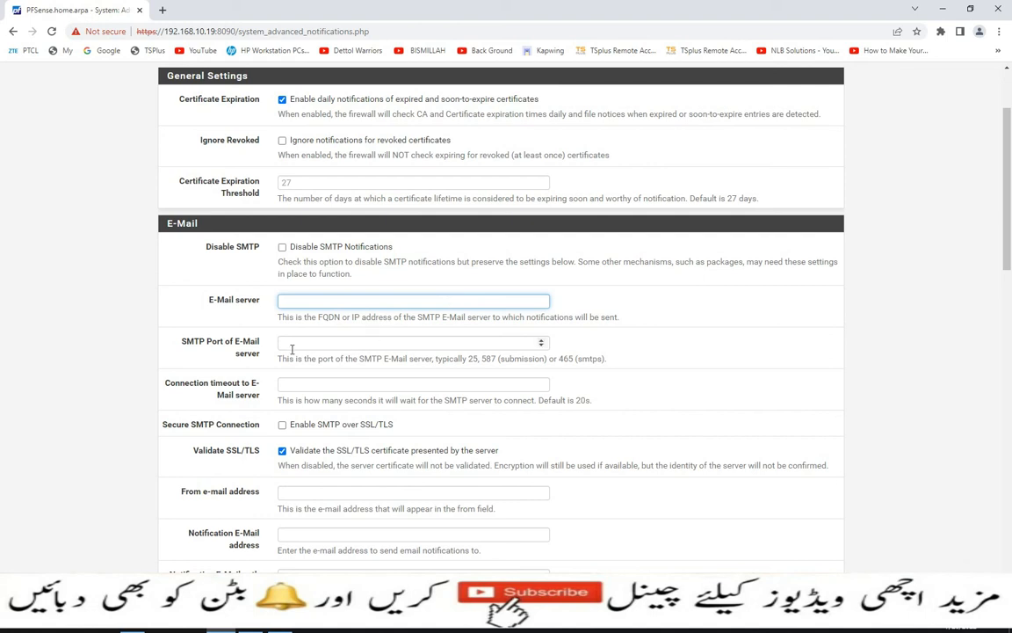
{"action": "scroll", "coordinate": [325, 307], "scroll_direction": "down", "scroll_amount": 2}
{"action": "scroll", "coordinate": [456, 339], "scroll_direction": "down", "scroll_amount": 1}
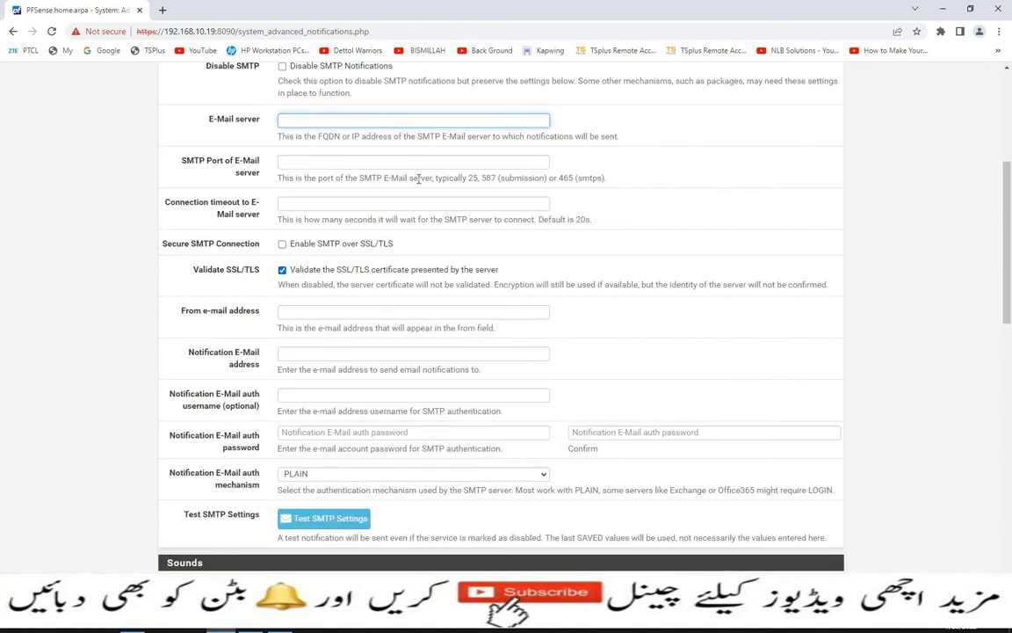
{"action": "scroll", "coordinate": [354, 281], "scroll_direction": "down", "scroll_amount": 3}
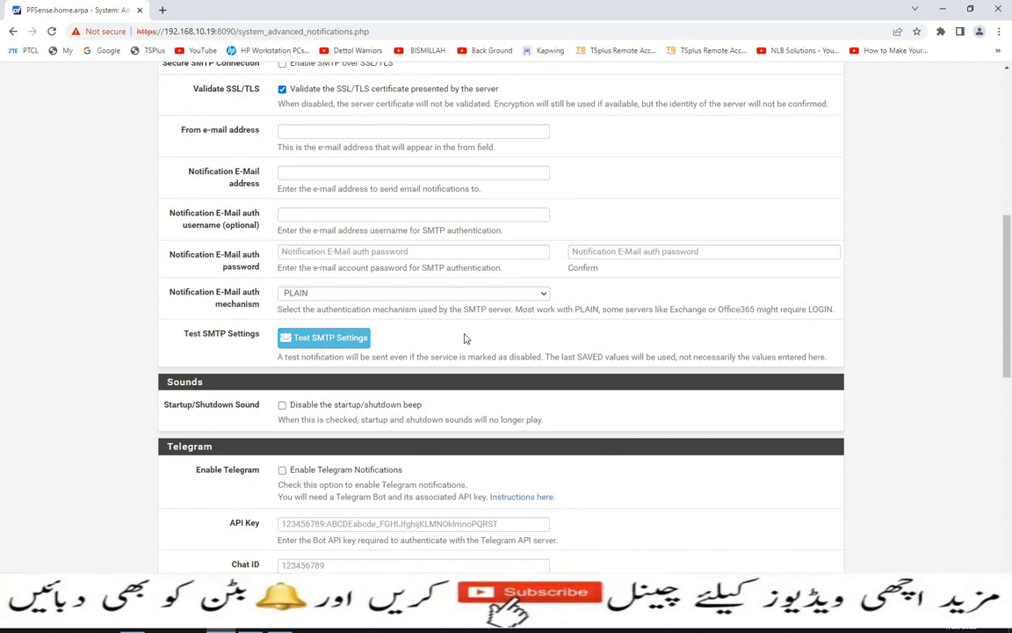
{"action": "scroll", "coordinate": [466, 339], "scroll_direction": "down", "scroll_amount": 2}
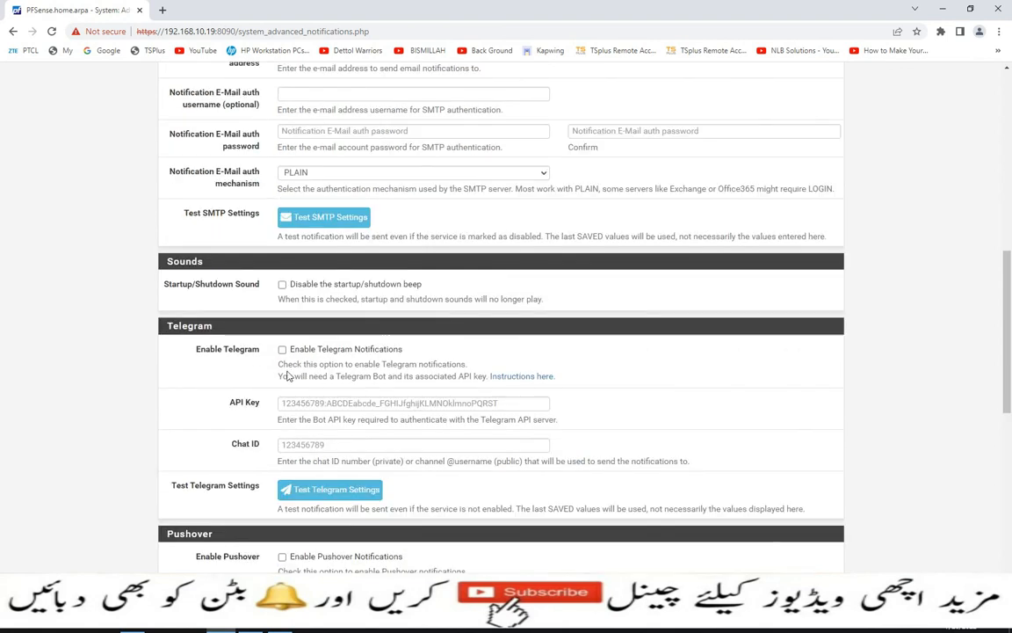
{"action": "scroll", "coordinate": [258, 338], "scroll_direction": "down", "scroll_amount": 5}
{"action": "scroll", "coordinate": [466, 369], "scroll_direction": "down", "scroll_amount": 5}
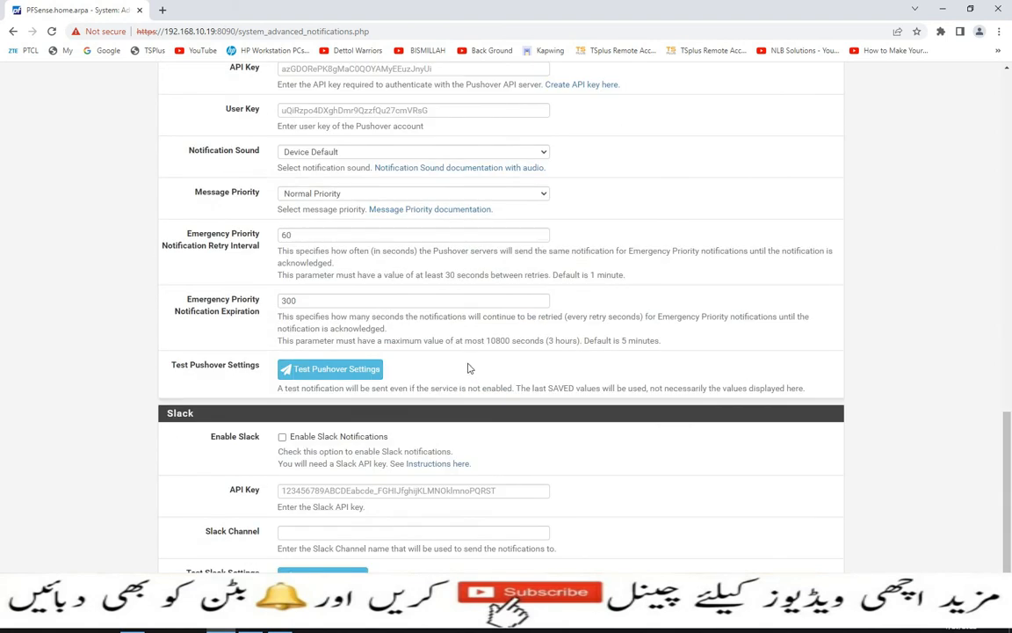
{"action": "scroll", "coordinate": [480, 463], "scroll_direction": "up", "scroll_amount": 20}
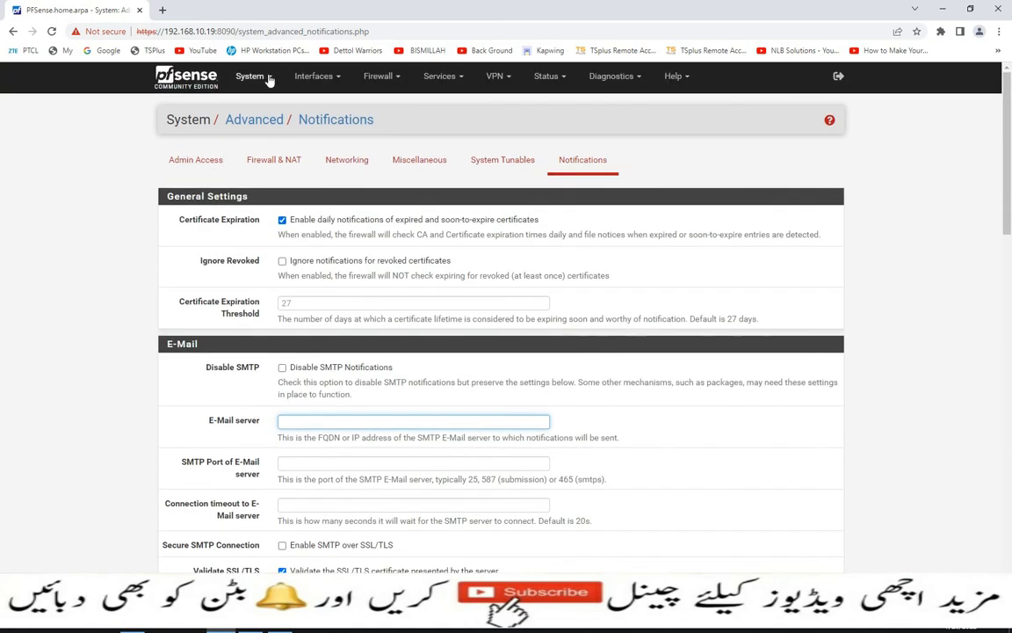
- Drop down the System menu, then the Interfaces menu listing Assignments, WAN and LAN
{"action": "left_click", "coordinate": [255, 76]}
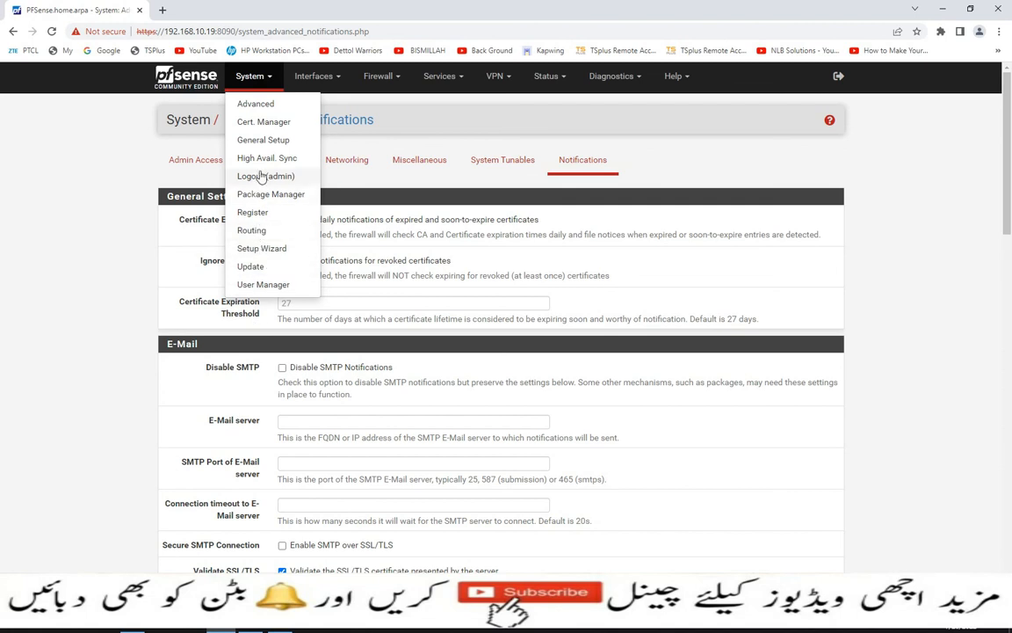
{"action": "left_click", "coordinate": [321, 78]}
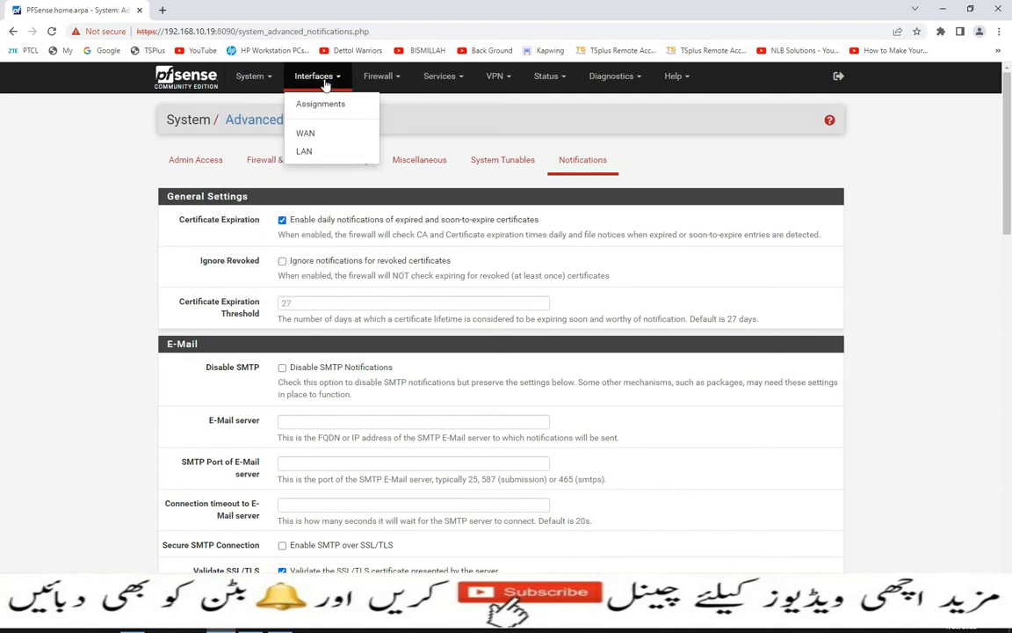